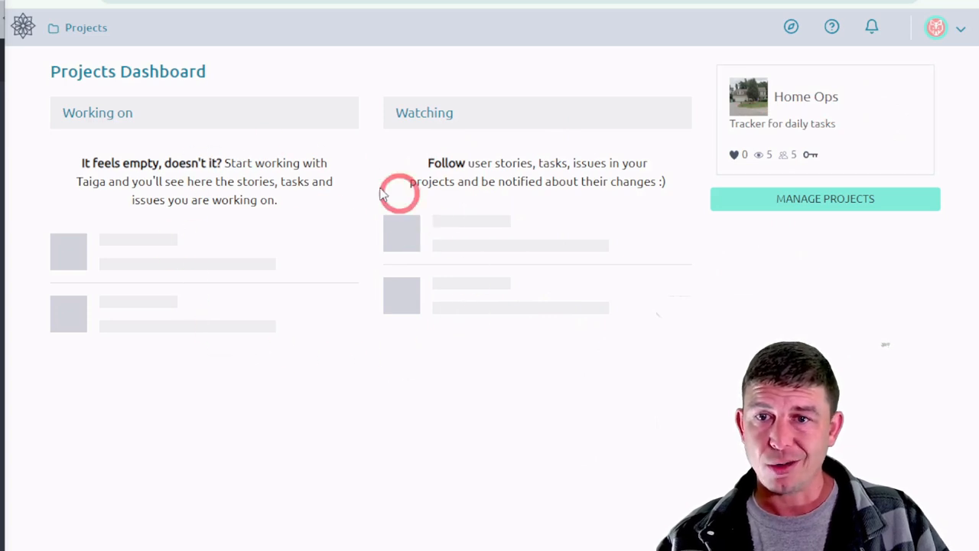
Go to the My projects list, which shows only the Home Ops project.
left_click(77, 31)
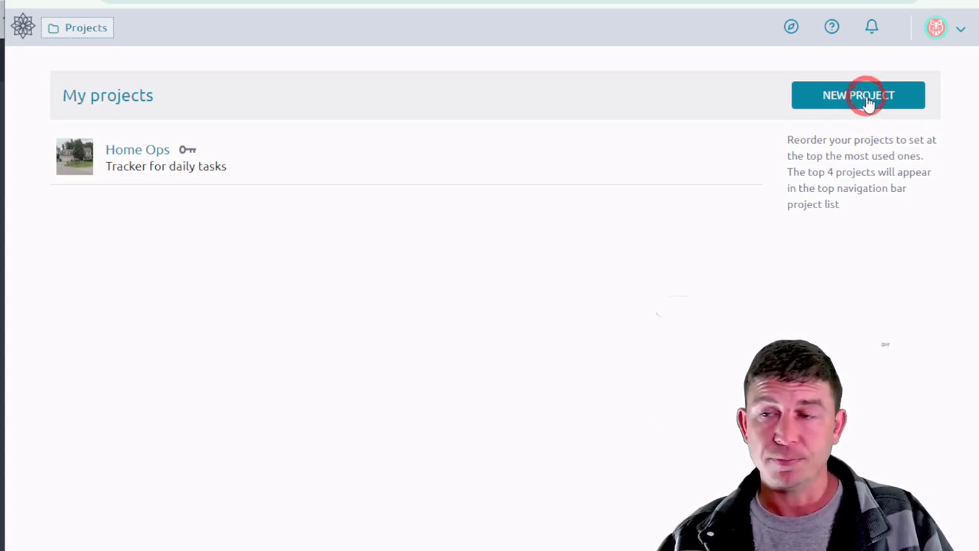
Start a new project and save 'Don't ask again' on the announcements prompt.
left_click(868, 107)
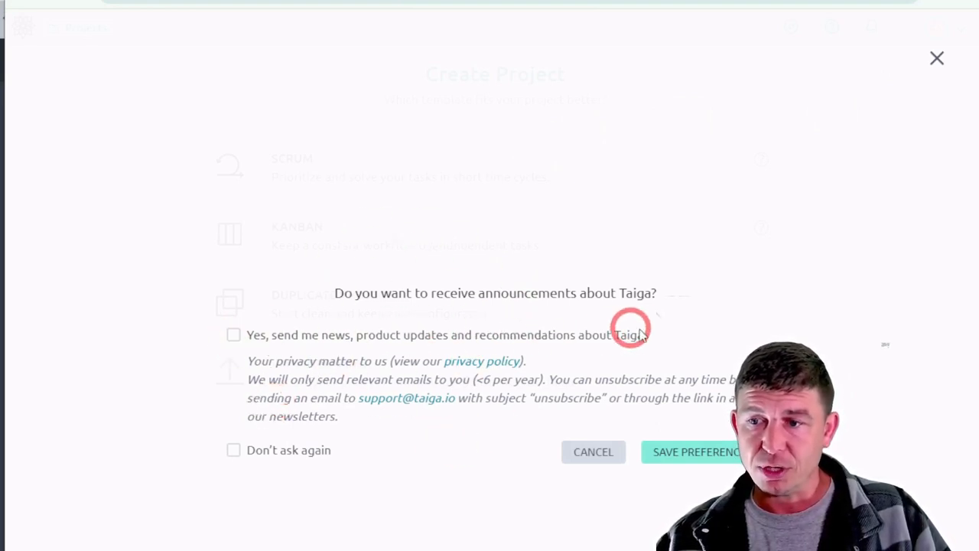
left_click(231, 451)
left_click(712, 452)
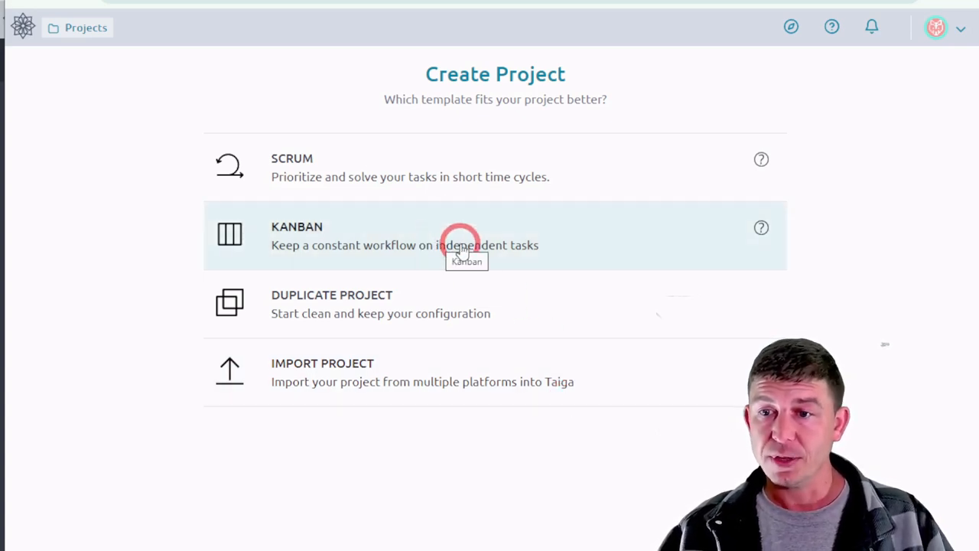
Create a private Kanban project named 'Youtube Demo' with description 'Demo Project'.
left_click(411, 231)
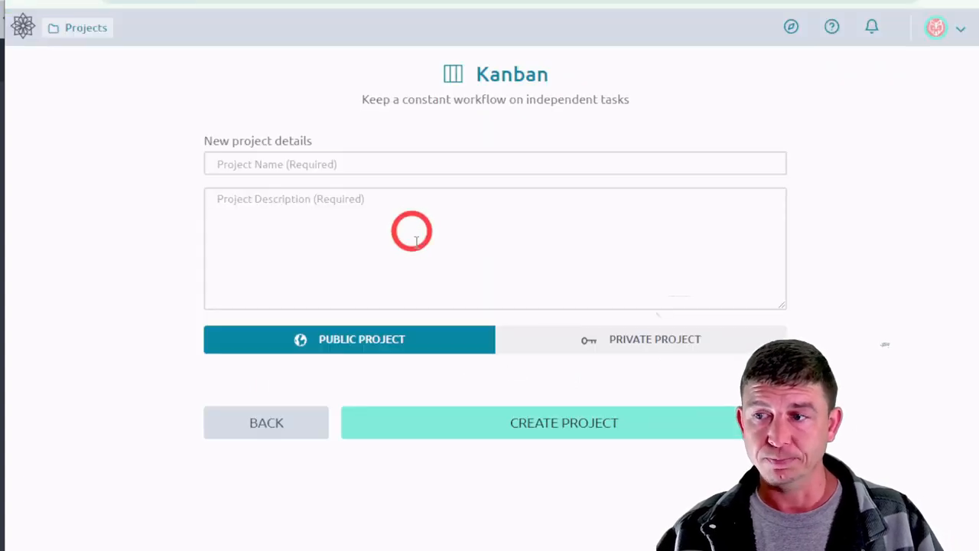
left_click(357, 162)
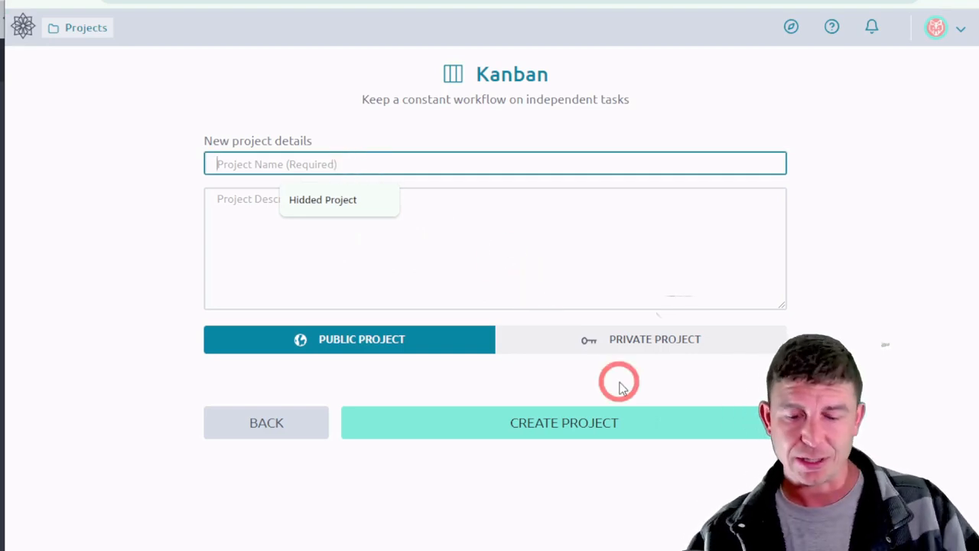
type("You")
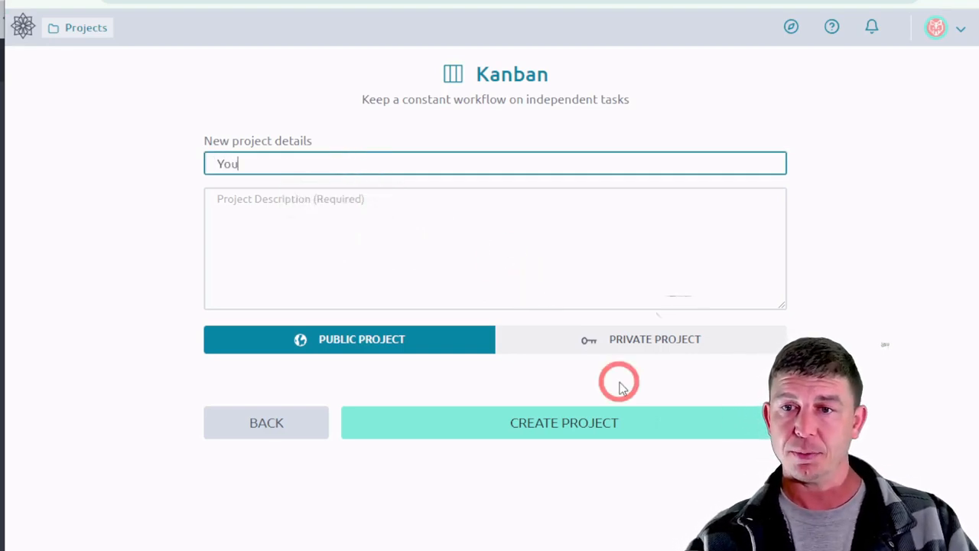
type("tube D")
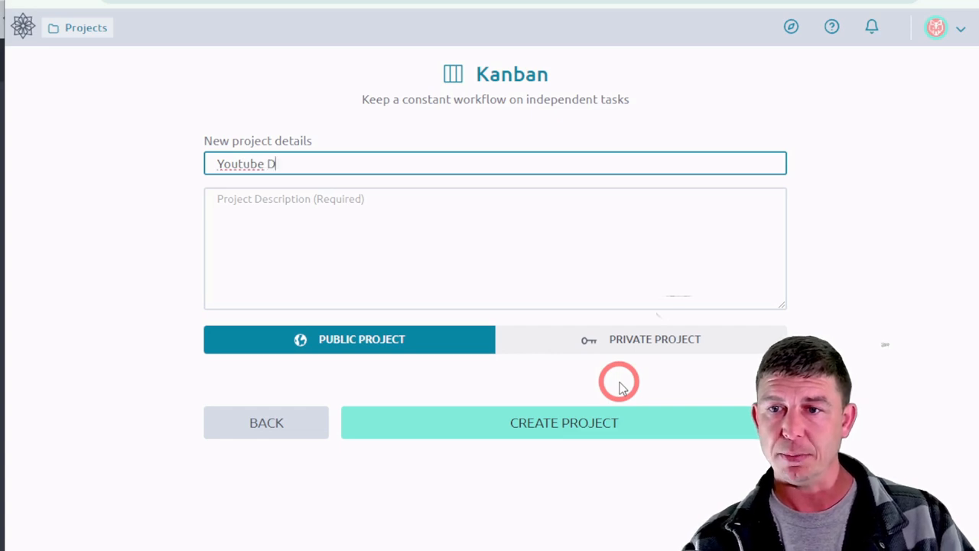
type("emo")
key("Tab")
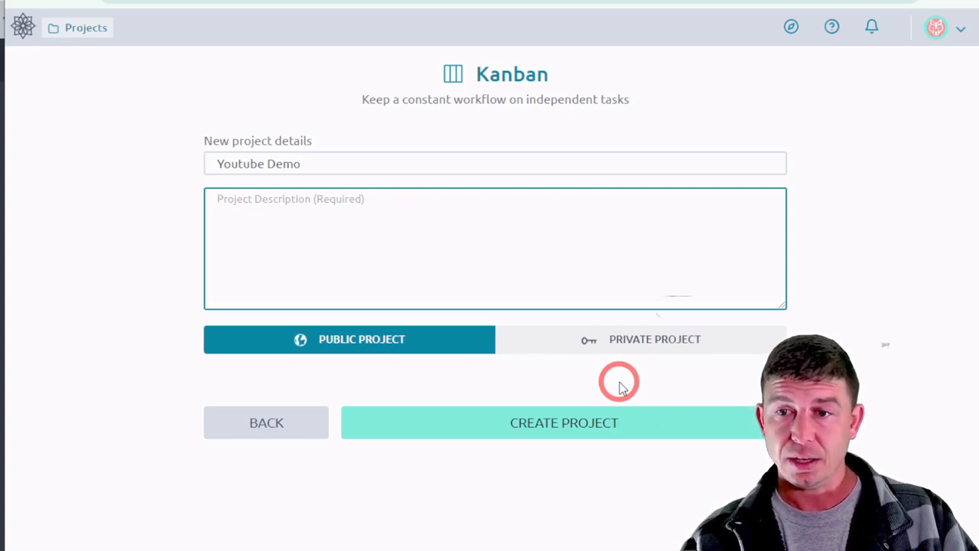
type("D")
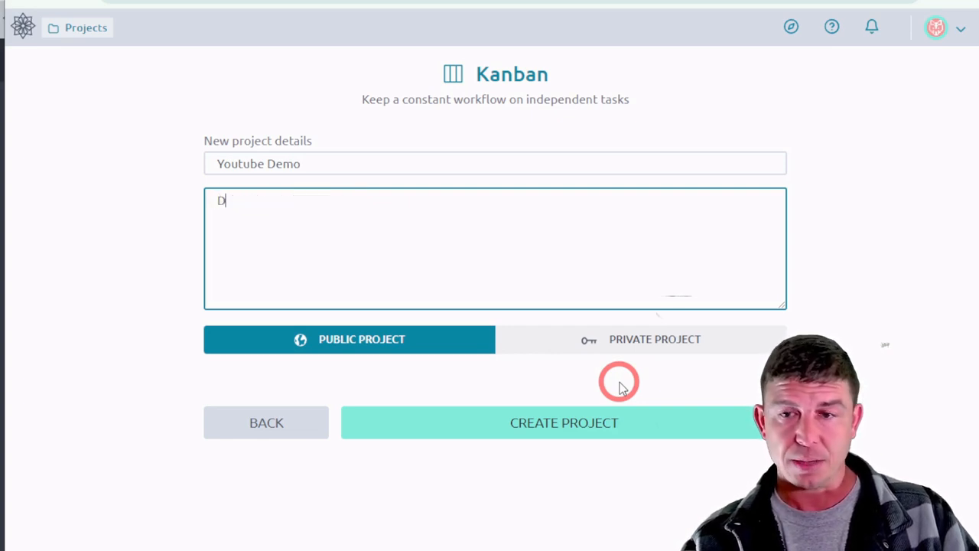
type("emo Project")
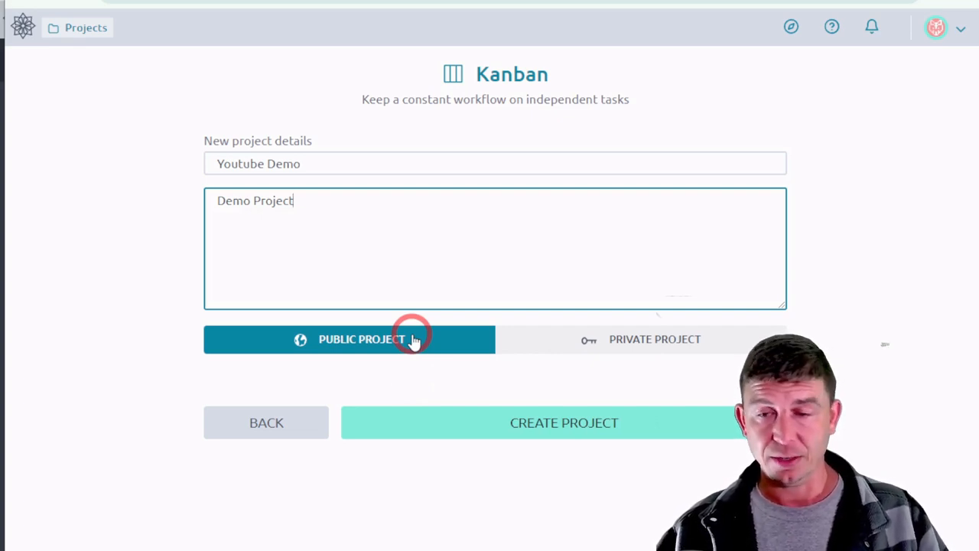
left_click(596, 339)
left_click(607, 413)
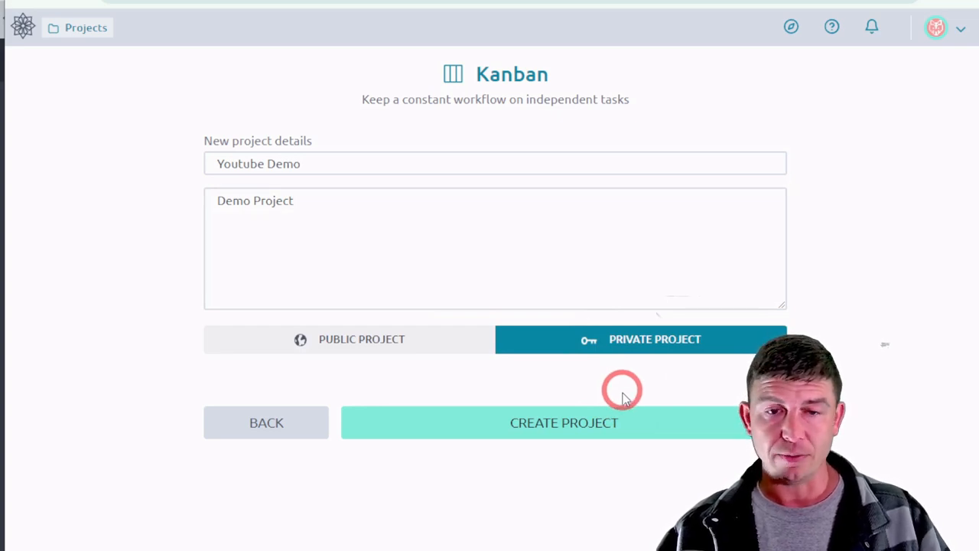
left_click(617, 425)
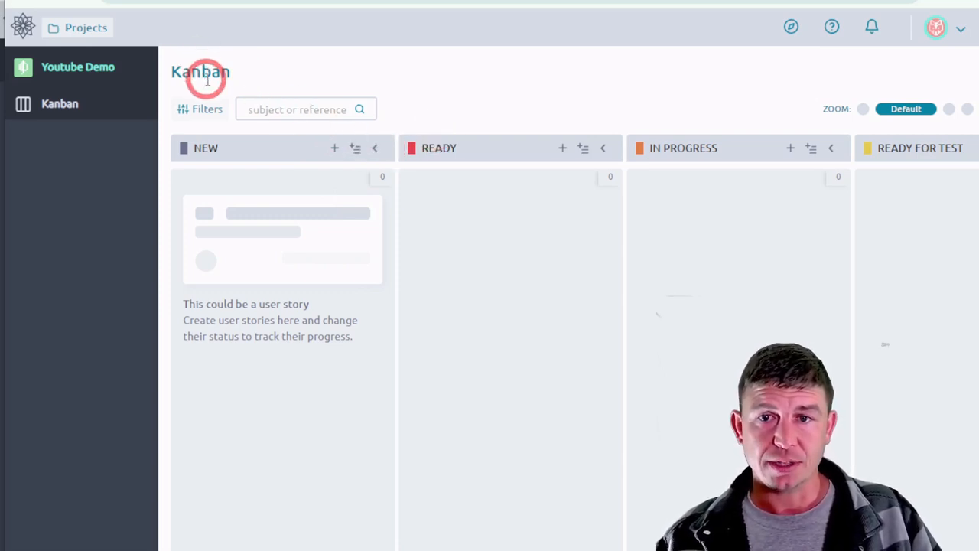
Return to My projects, now listing Youtube Demo above Home Ops.
left_click(66, 34)
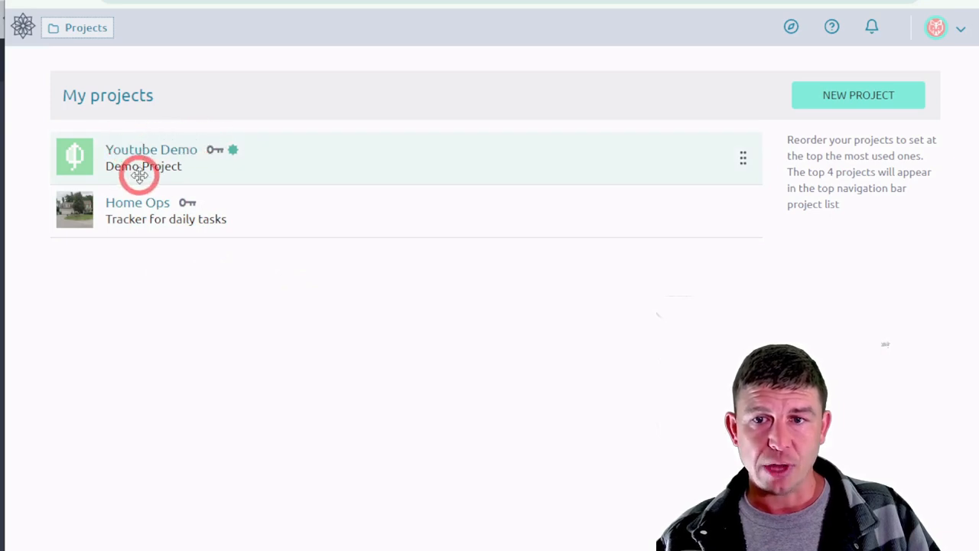
Open the Youtube Demo project and show its empty Kanban board.
left_click(143, 148)
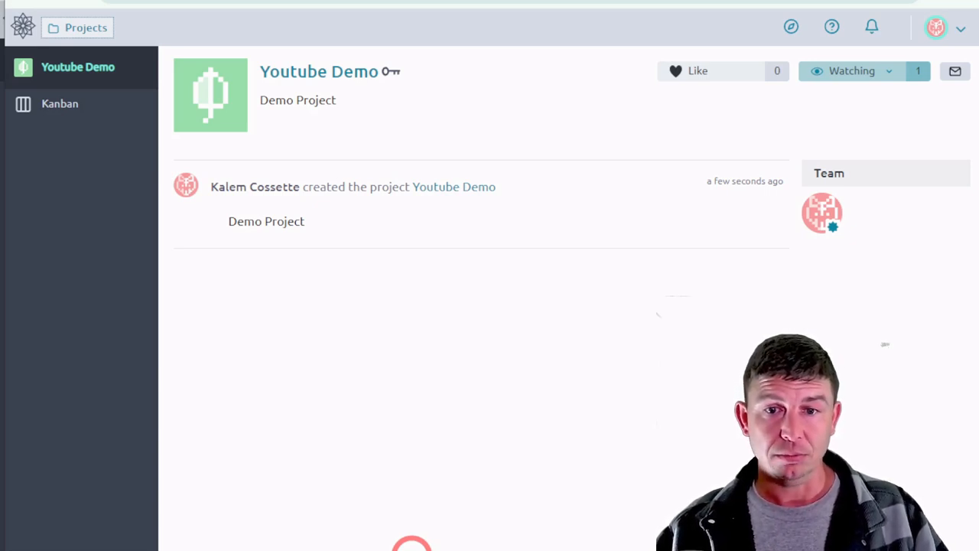
left_click(95, 103)
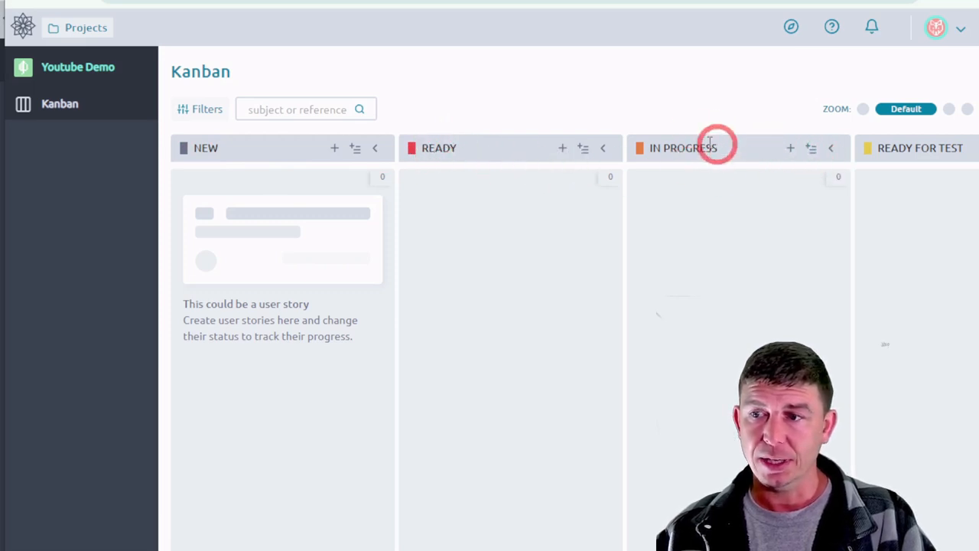
scroll(590, 321, "right", 4)
scroll(590, 323, "right", 1)
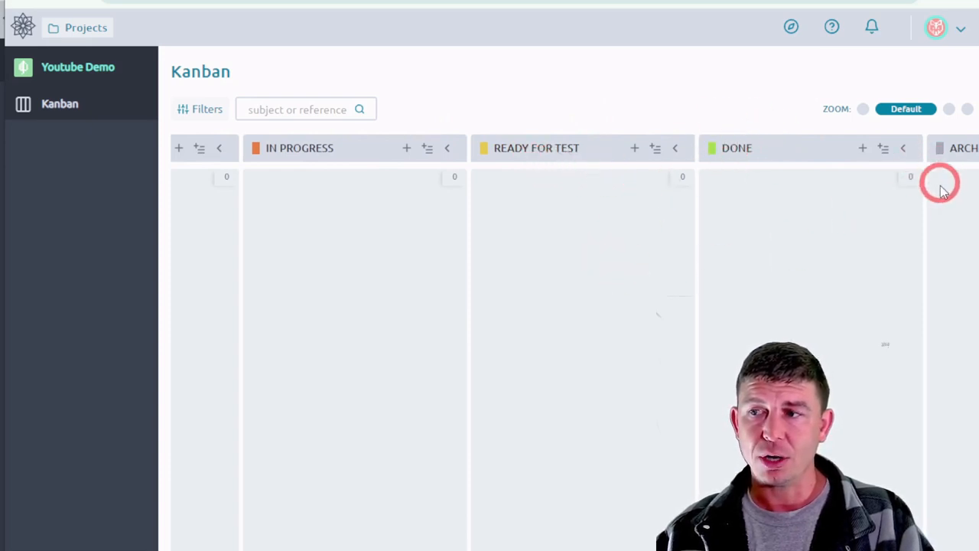
scroll(880, 306, "right", 4)
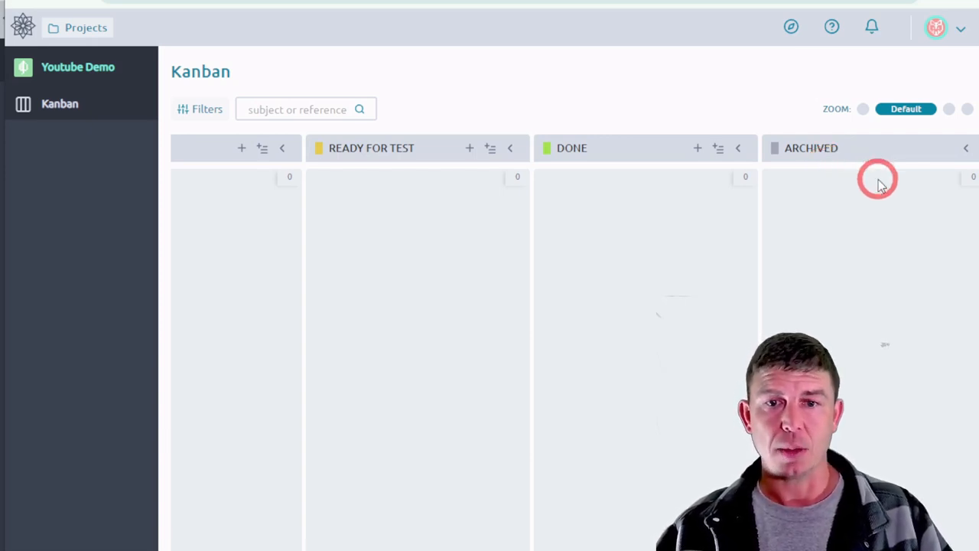
Fold the Archived column, toggle Ready for Test, and start a new story in New.
left_click(966, 150)
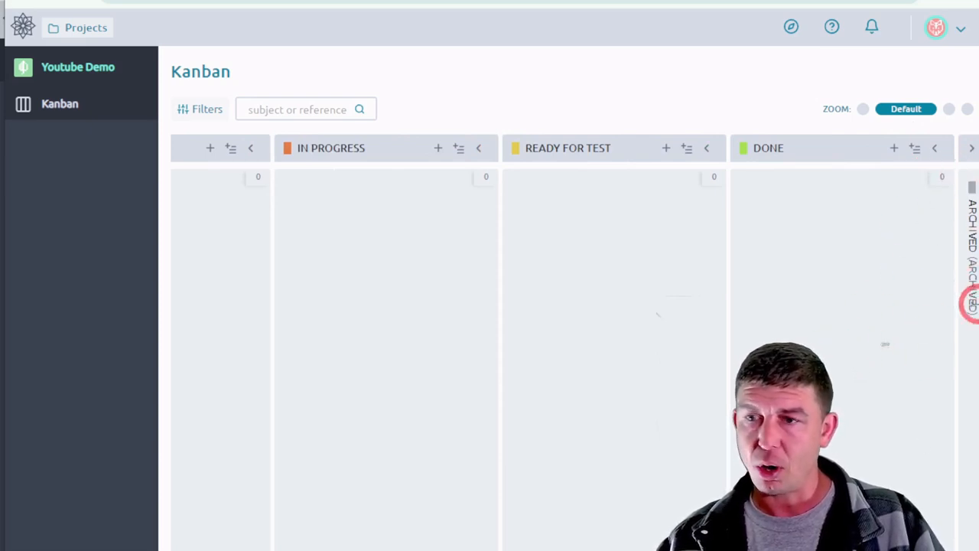
left_click(707, 148)
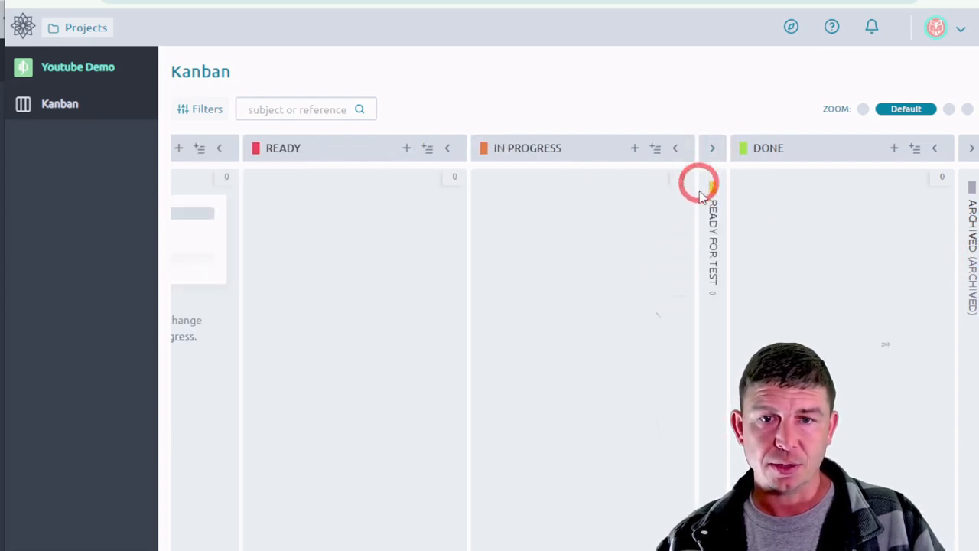
left_click_drag(713, 221, 711, 258)
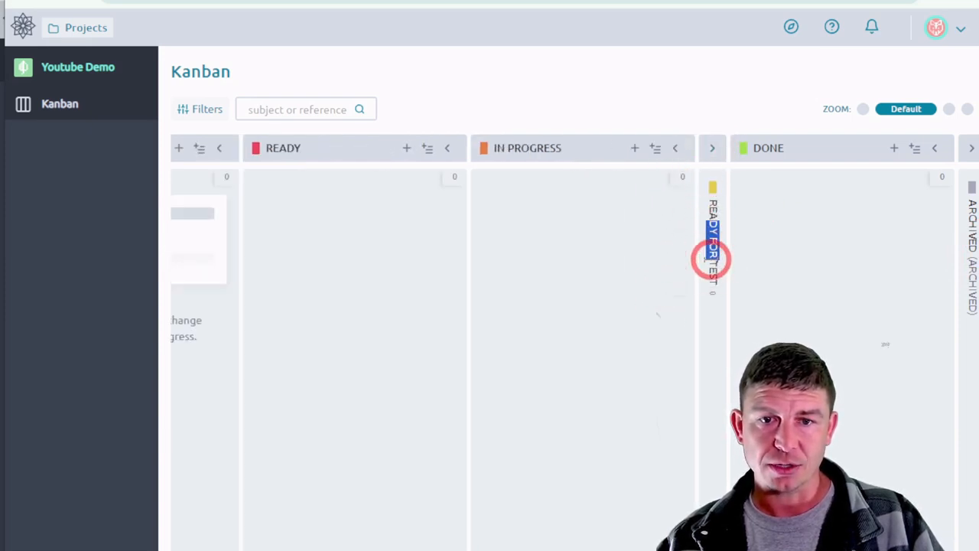
left_click(712, 148)
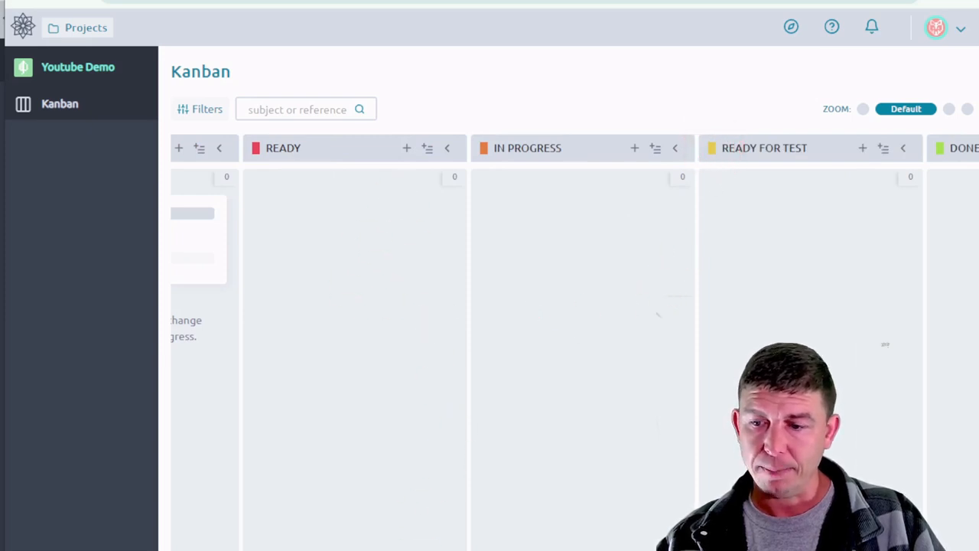
scroll(574, 344, "left", 2)
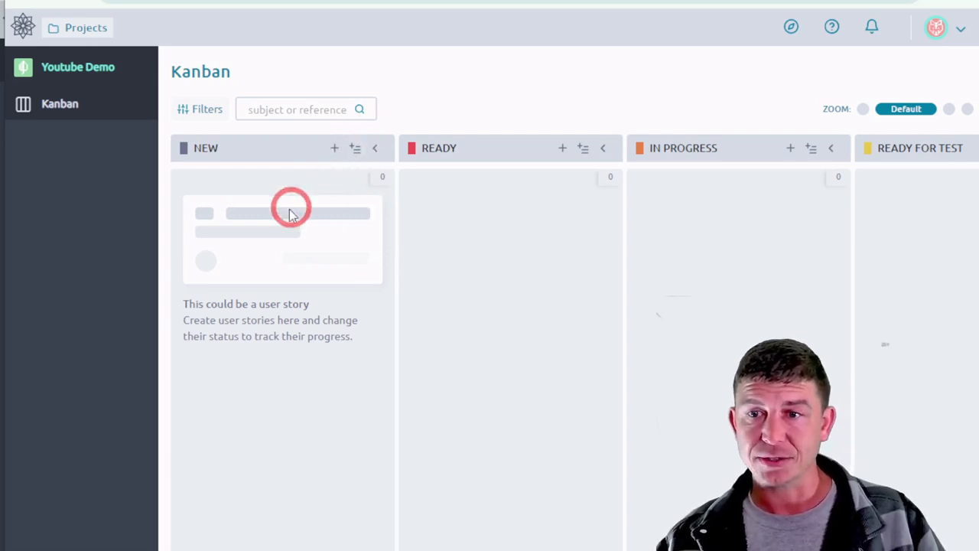
left_click(335, 148)
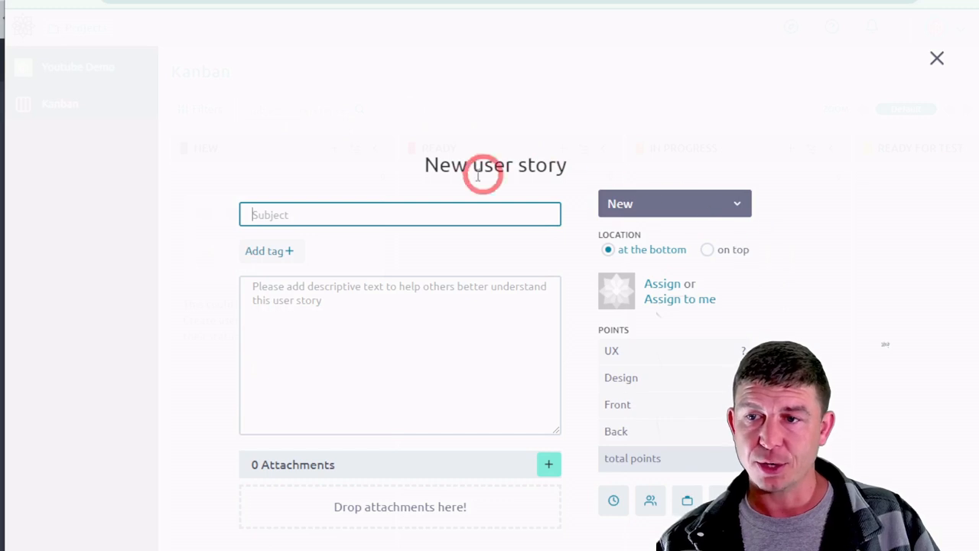
Give the story subject 'Plan Youtube Script' and description 'Make comments'.
left_click(429, 217)
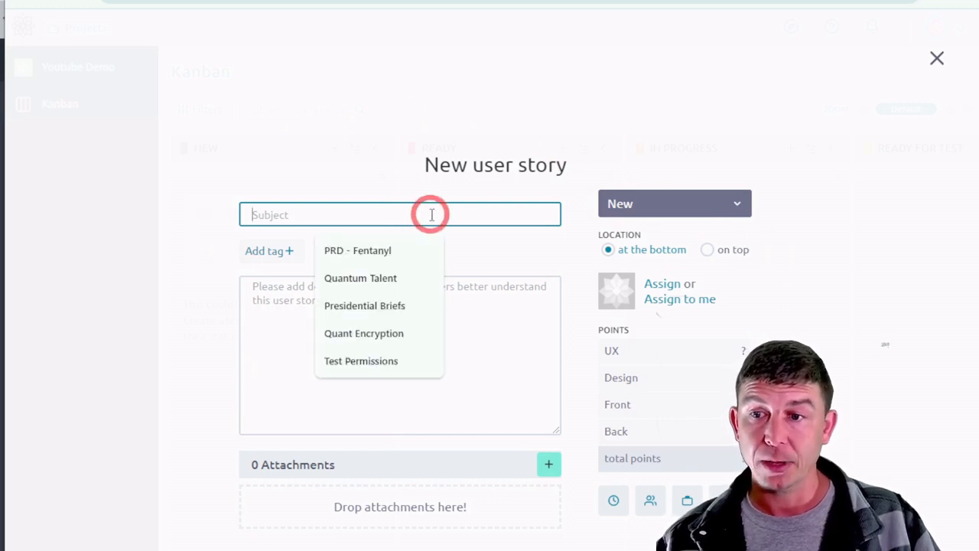
type("P")
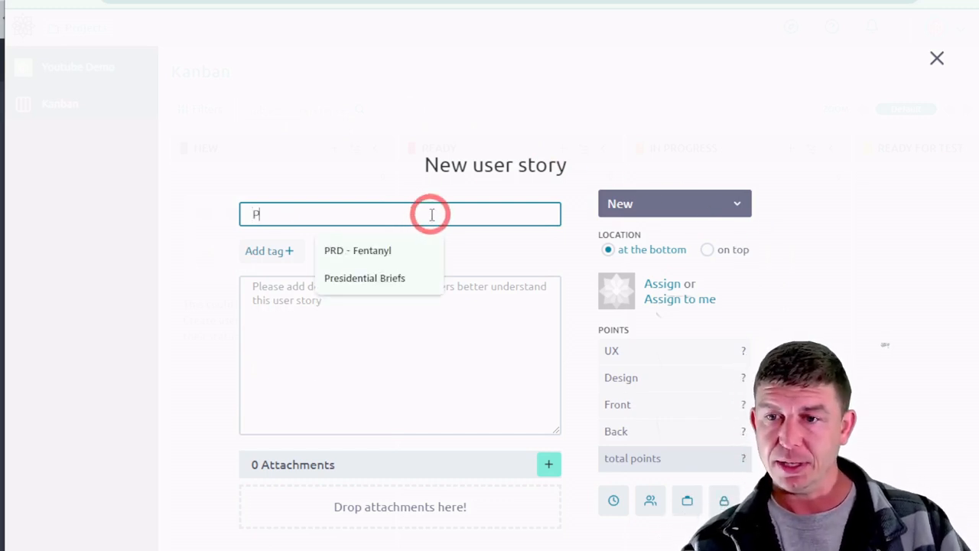
type("lan You")
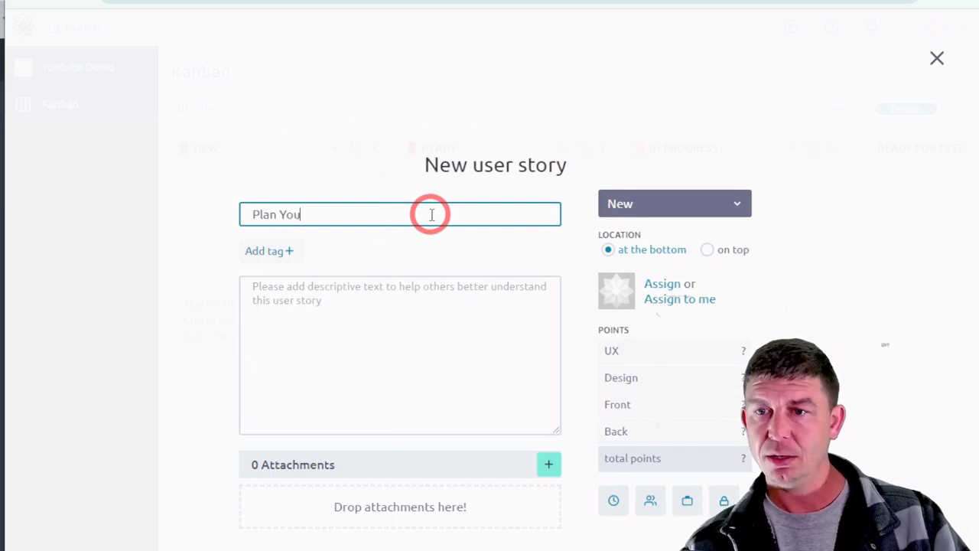
type("tube Scr")
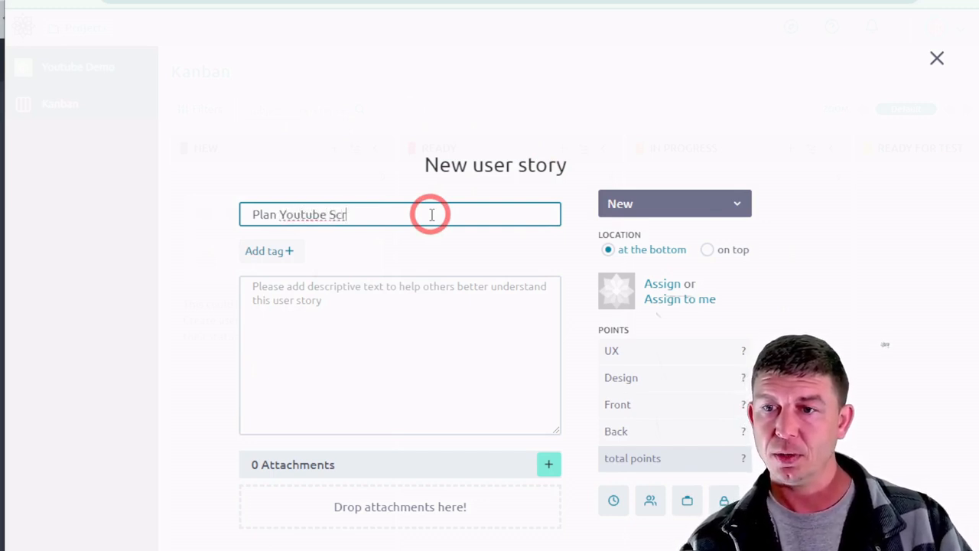
type("ipt")
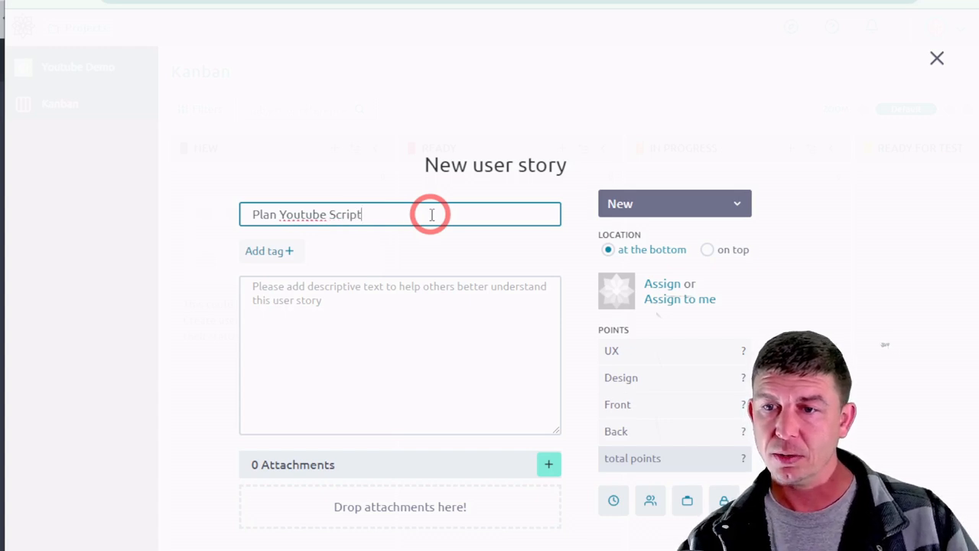
left_click(408, 310)
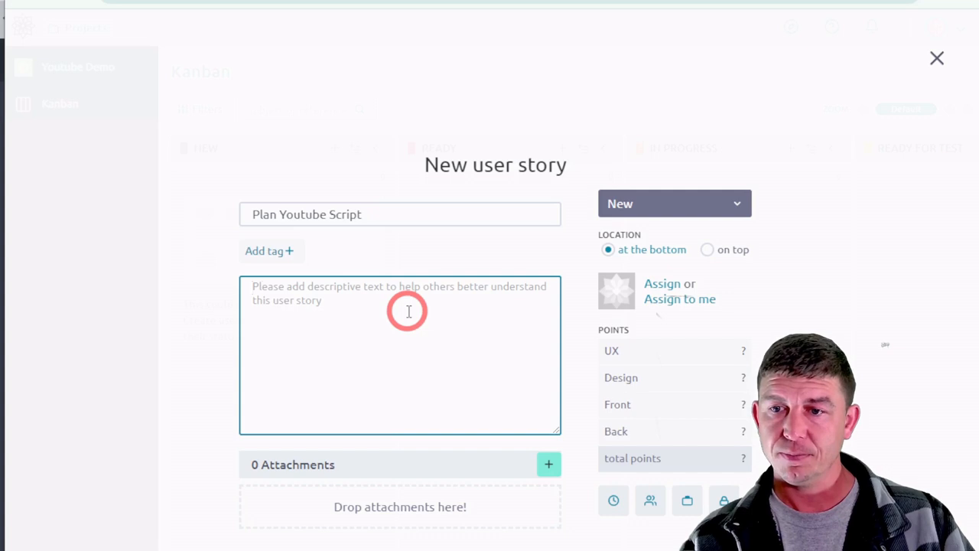
type("Make3")
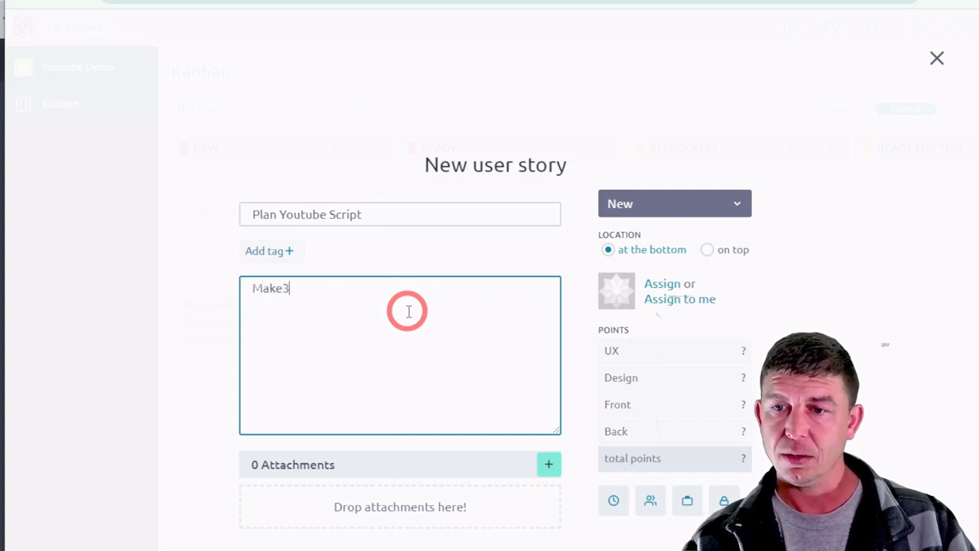
key("BackSpace")
type("comment")
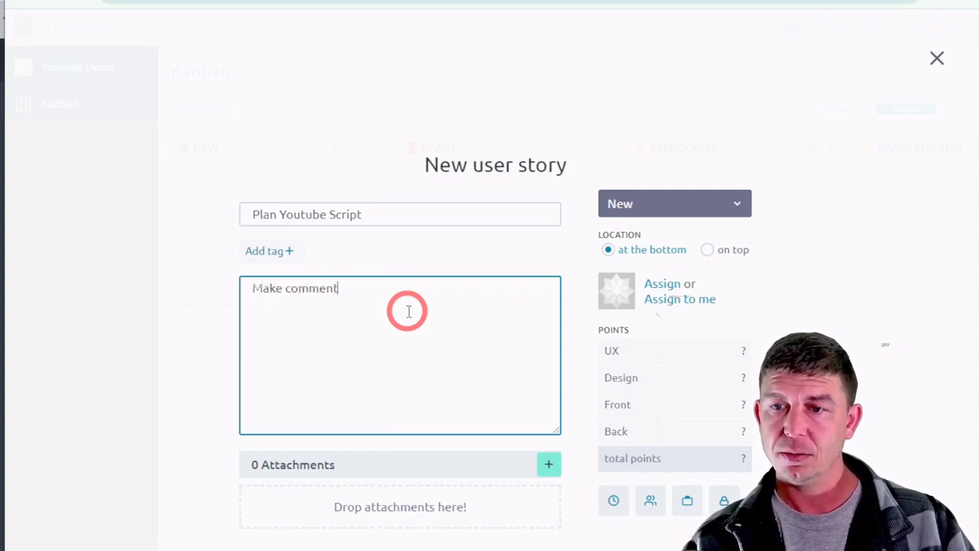
type("s")
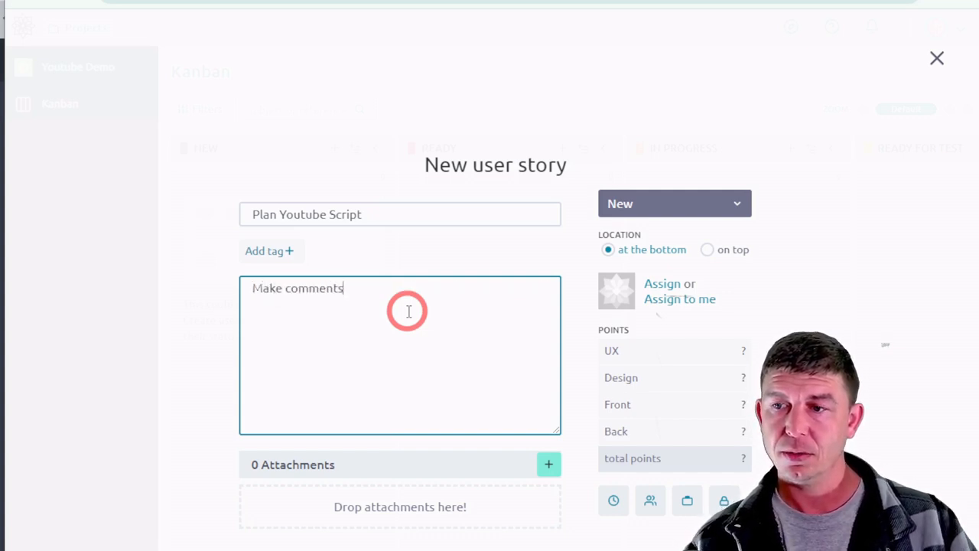
left_click(687, 211)
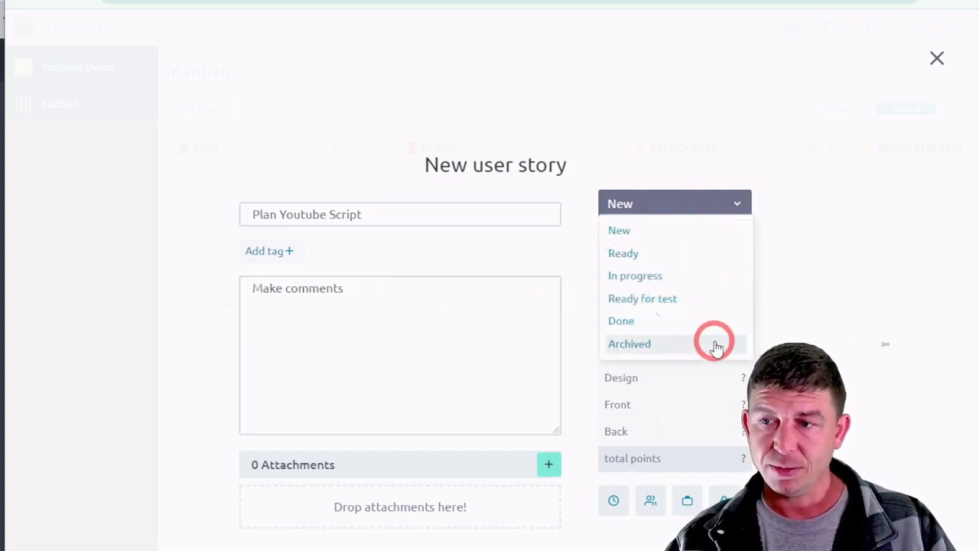
left_click(717, 231)
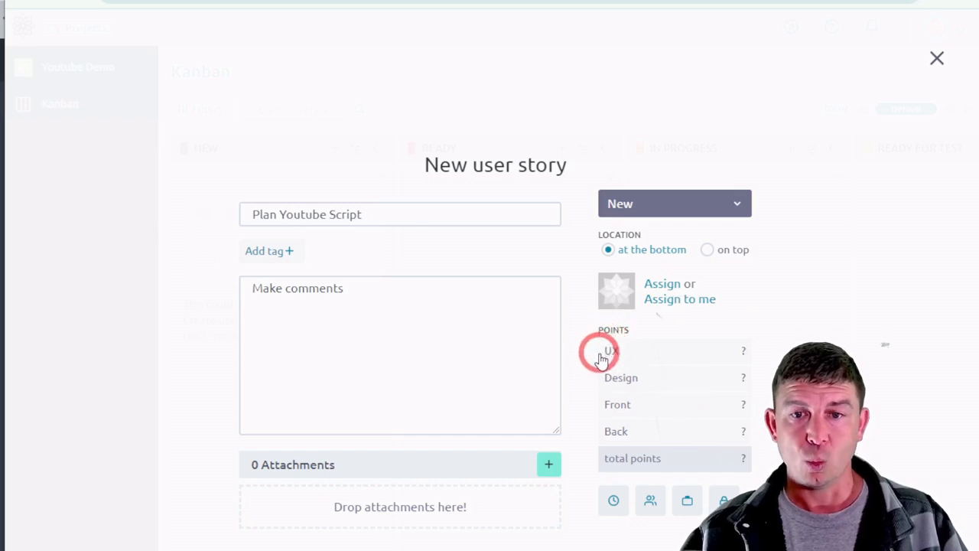
Assign story points: UX 1, Design 1, Back 2 and Front 1.
left_click(729, 357)
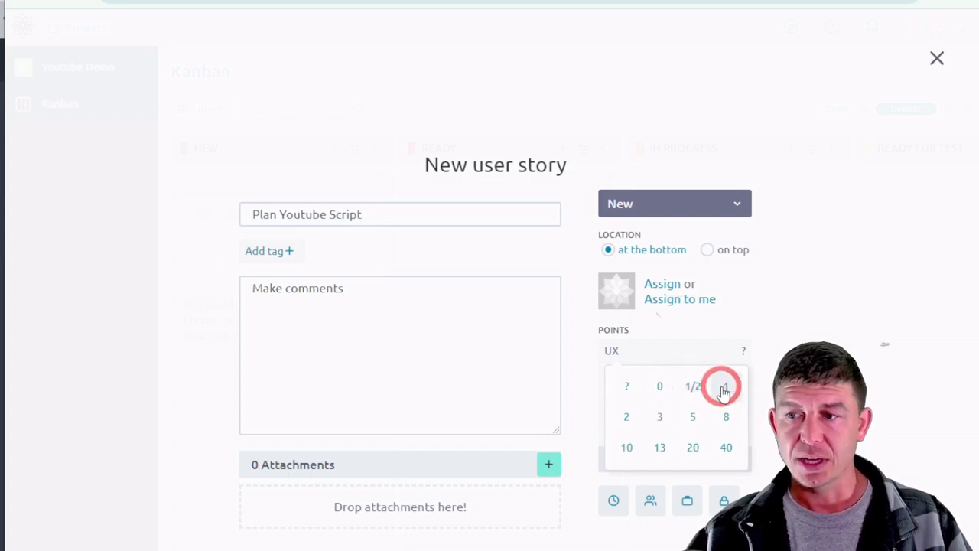
left_click(723, 390)
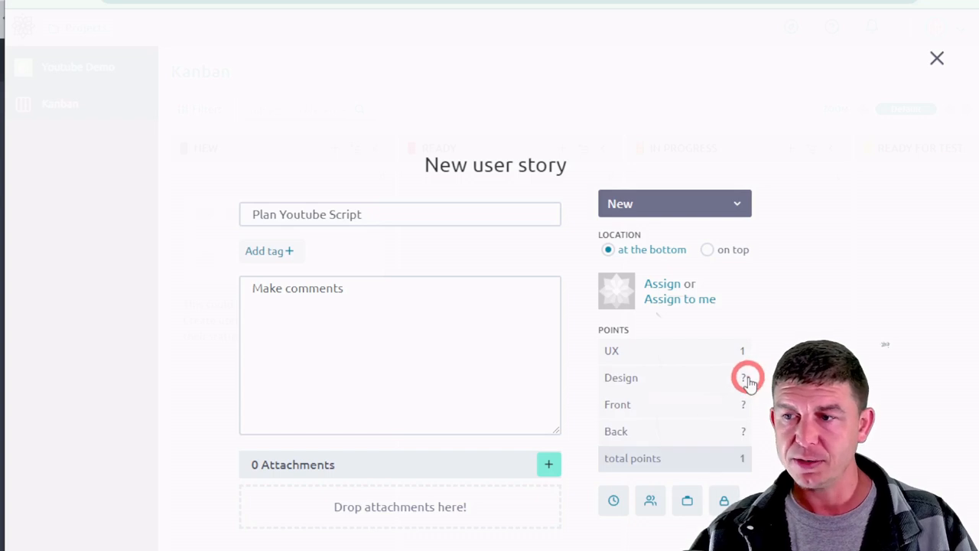
left_click(744, 377)
left_click(717, 420)
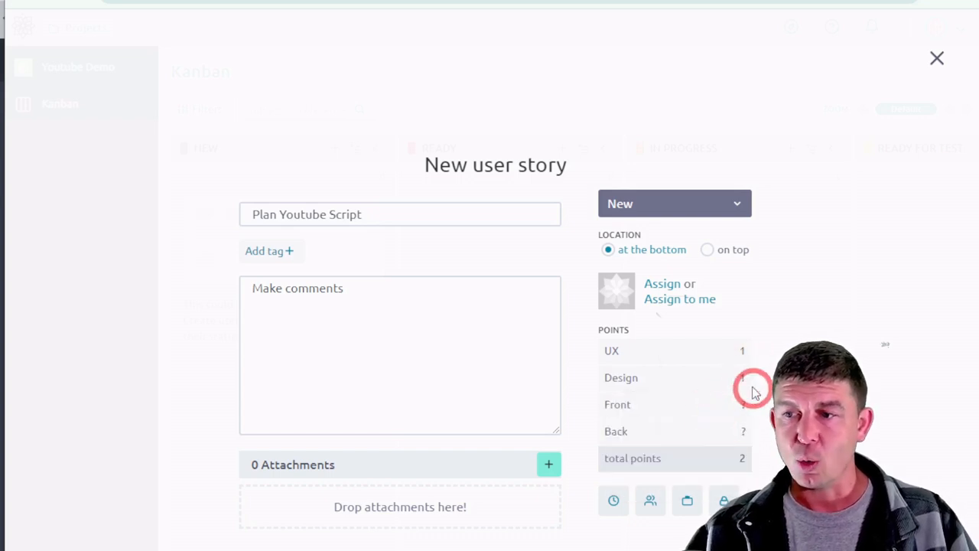
left_click(739, 431)
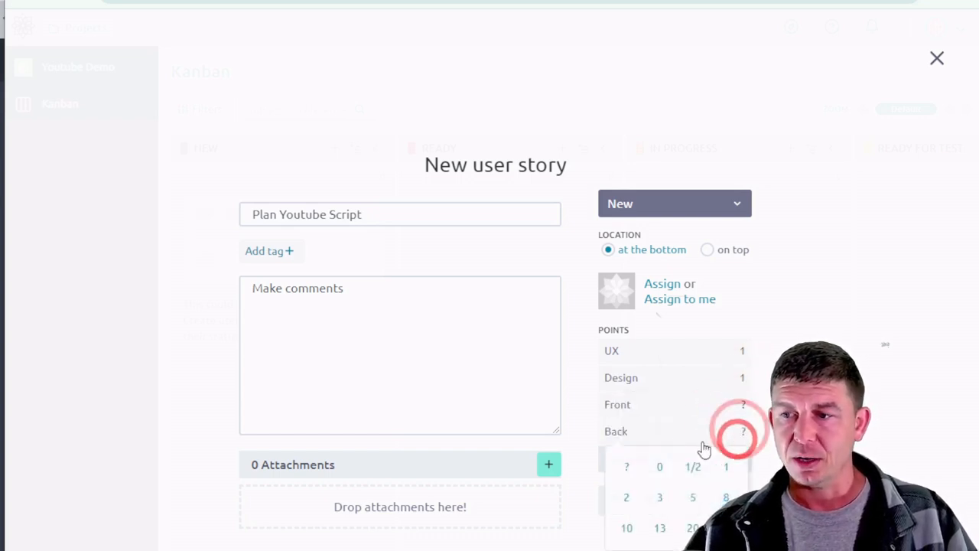
left_click(628, 497)
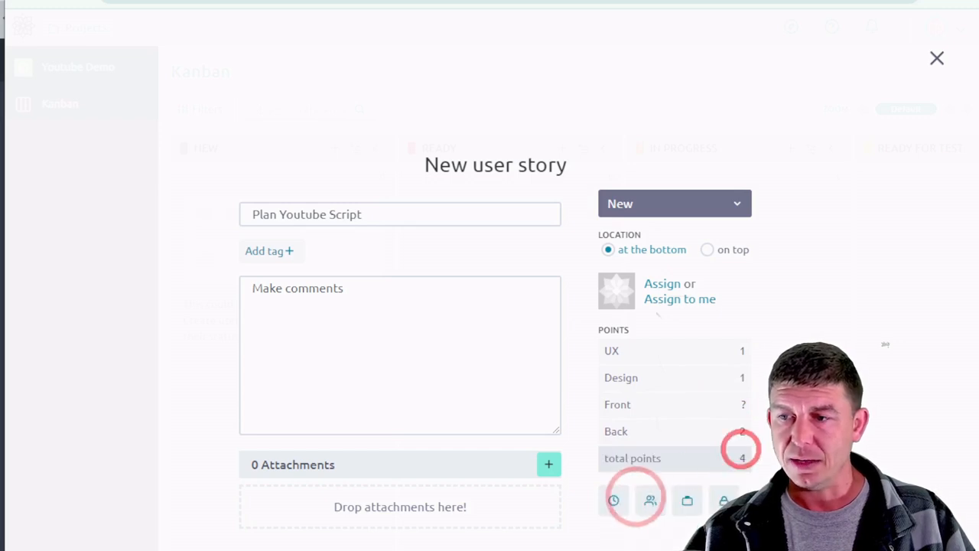
left_click(744, 408)
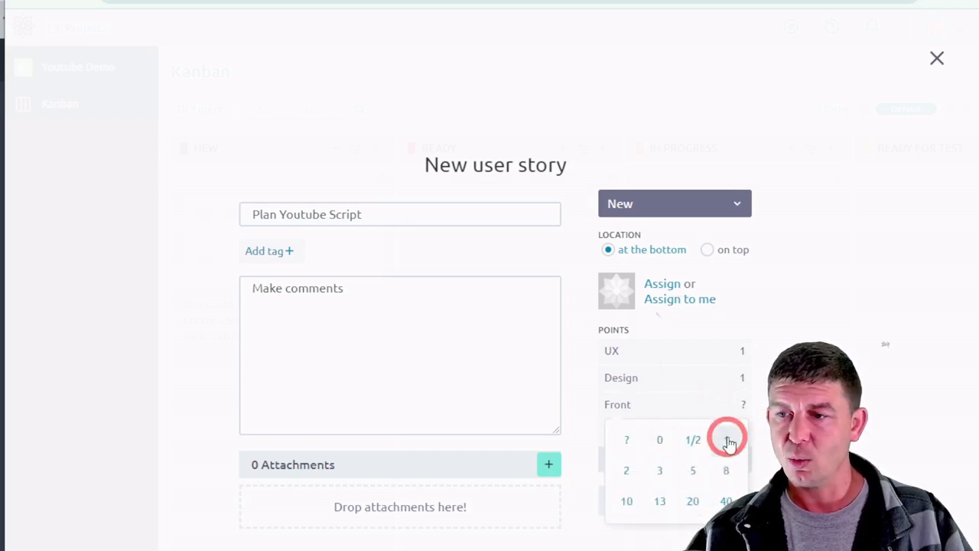
left_click(727, 438)
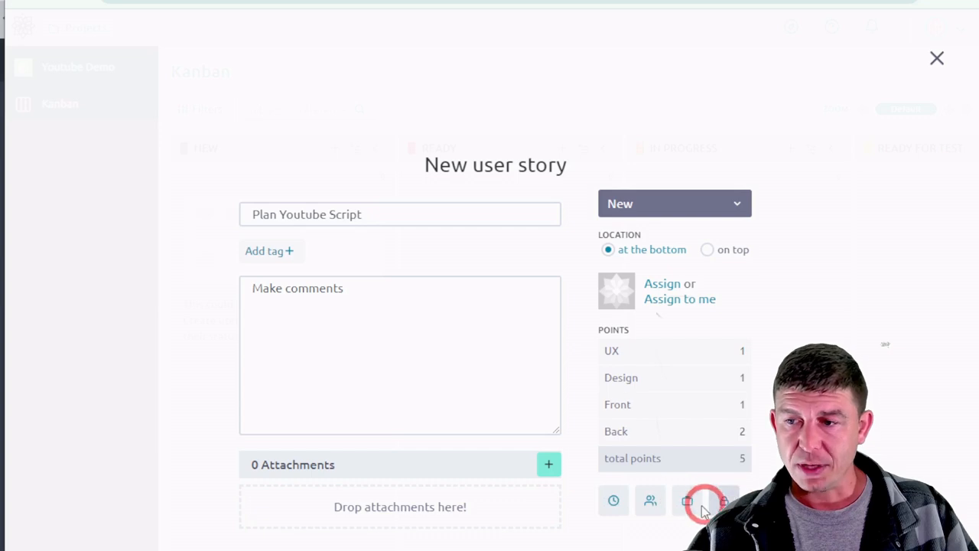
Pick a due date and toggle the team and client requirement markers on, then off.
left_click(612, 501)
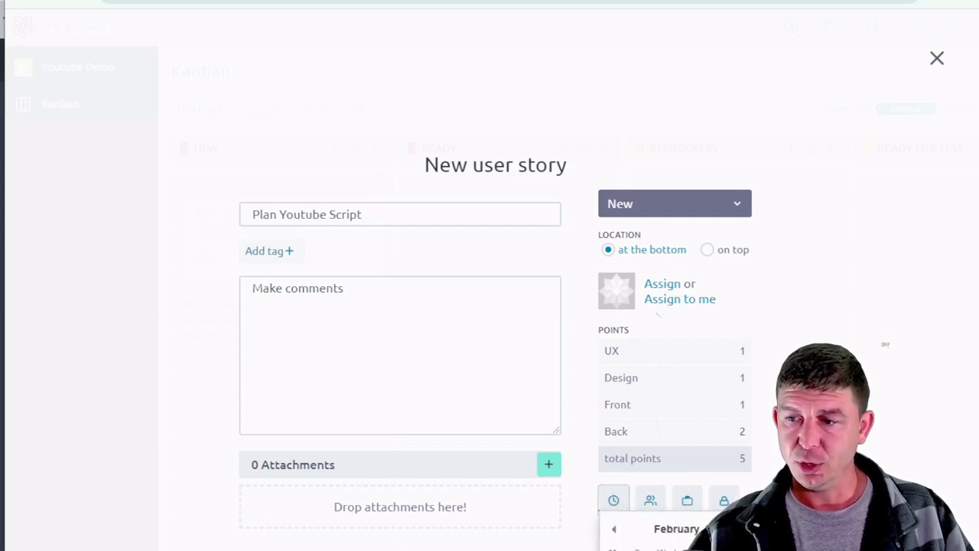
left_click(664, 549)
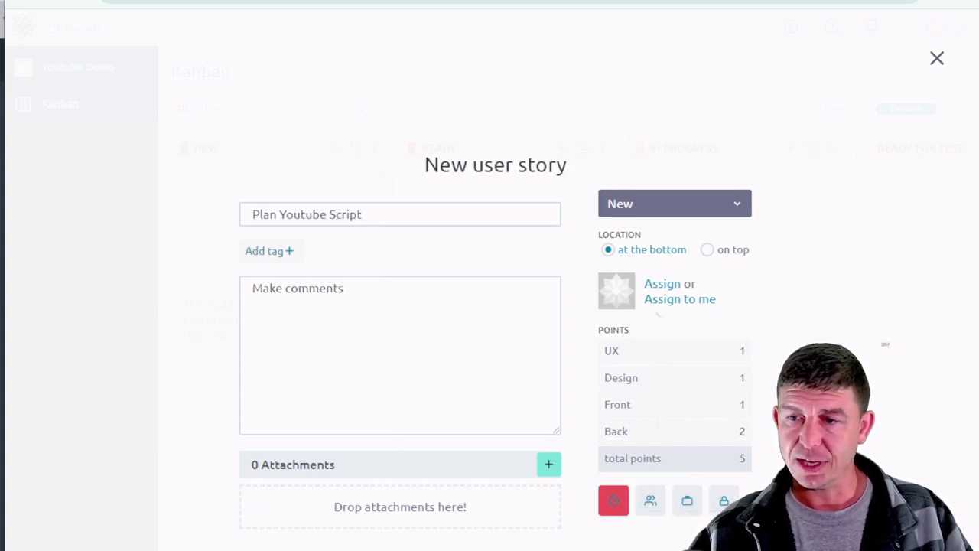
left_click(653, 503)
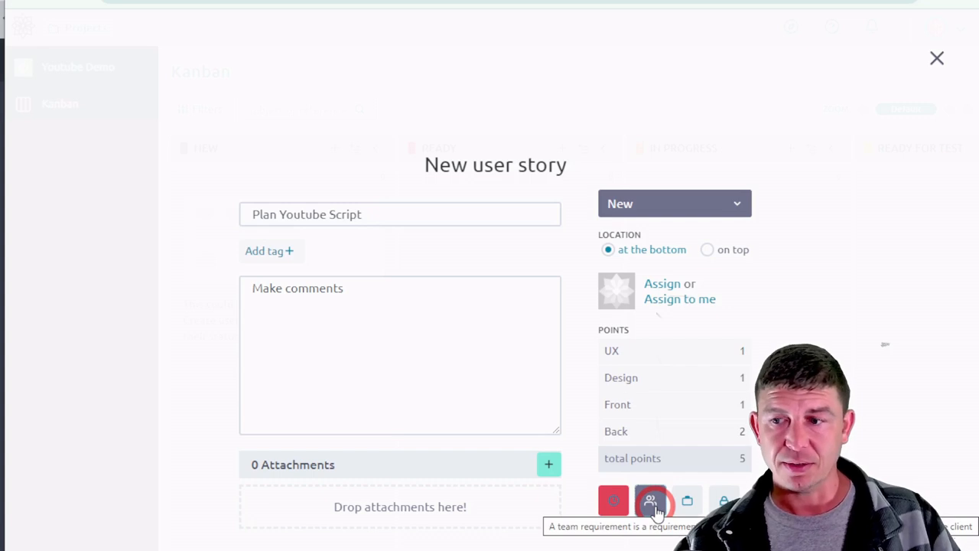
left_click(688, 501)
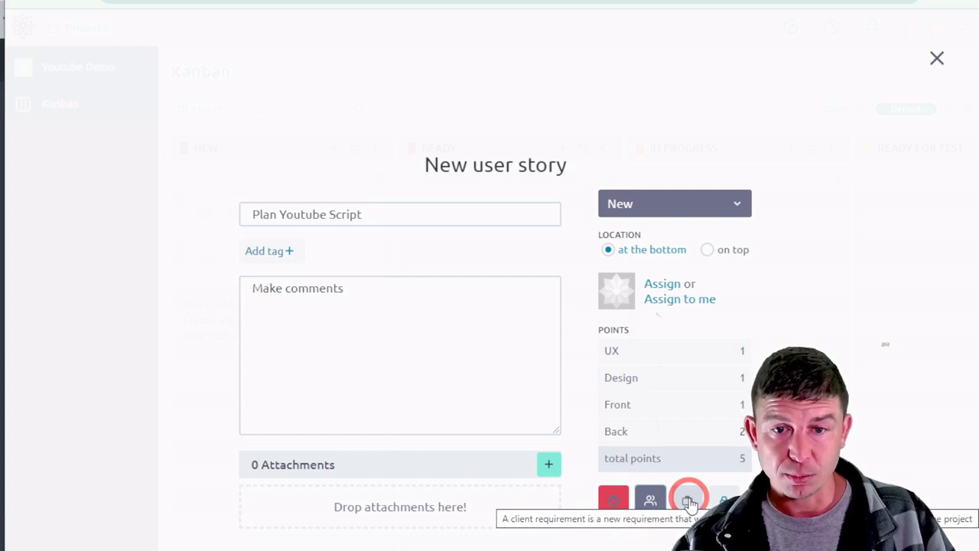
left_click(688, 503)
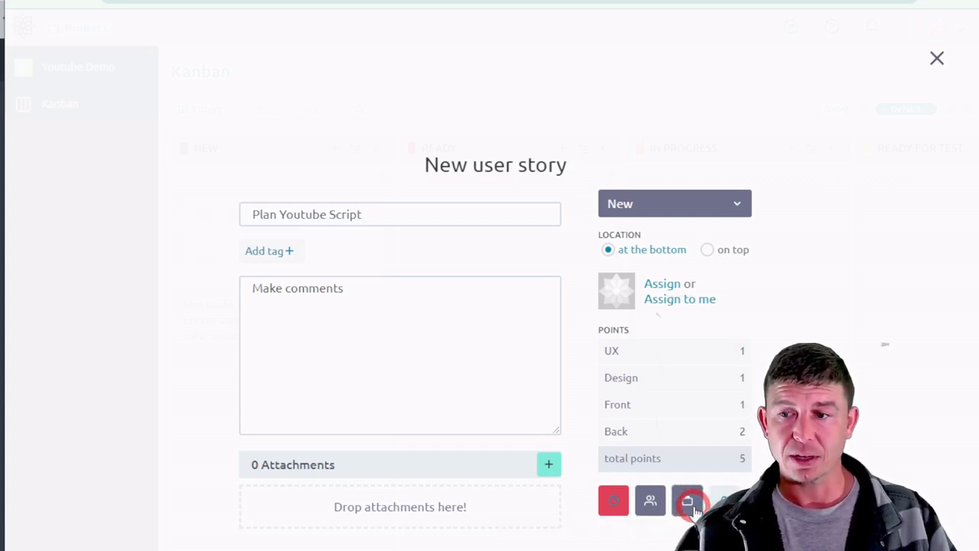
left_click(650, 502)
Change the due date to a different day and create the user story.
left_click(614, 504)
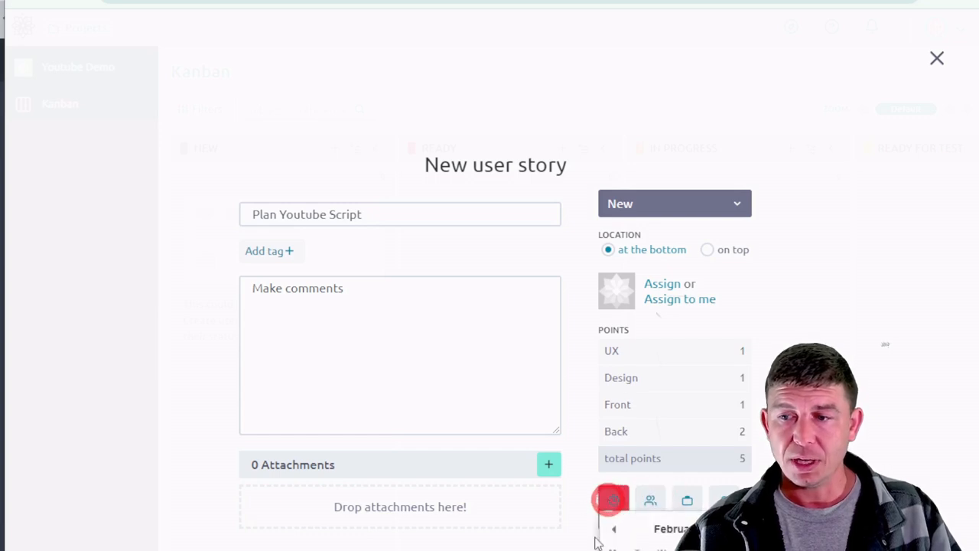
left_click(618, 530)
left_click(613, 501)
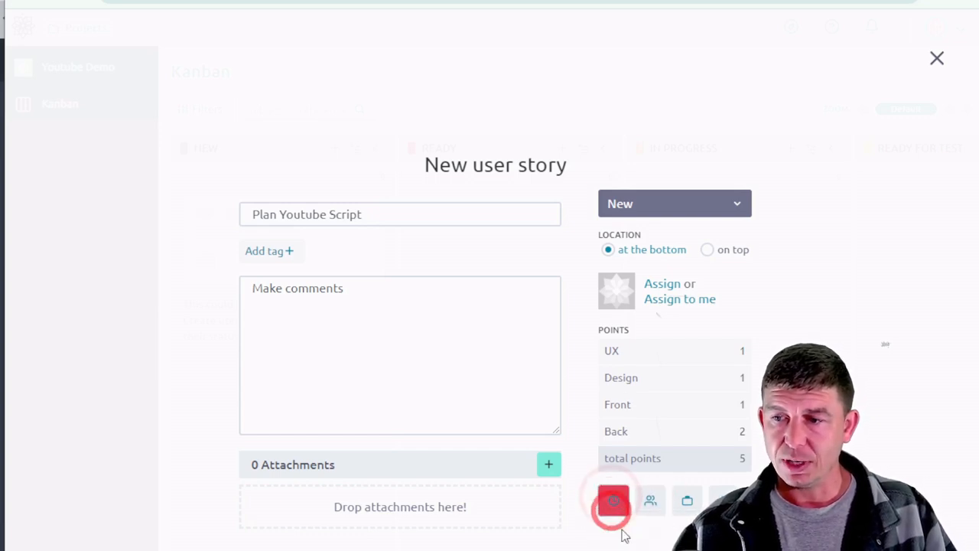
left_click(616, 503)
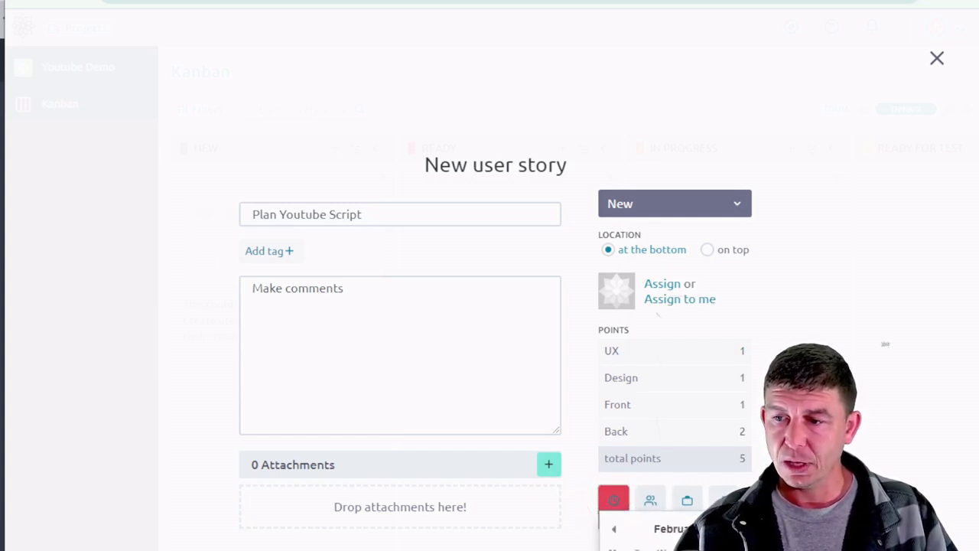
left_click(665, 547)
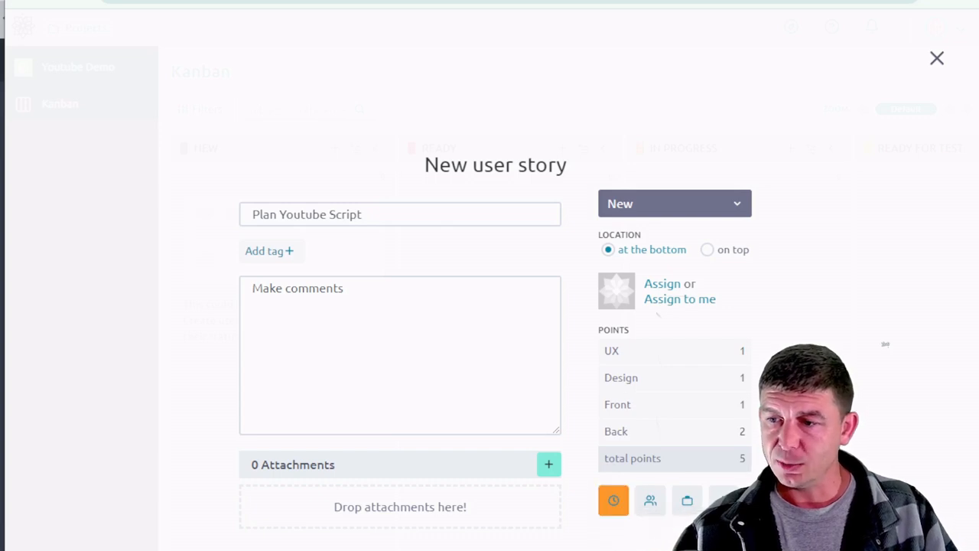
left_click(615, 504)
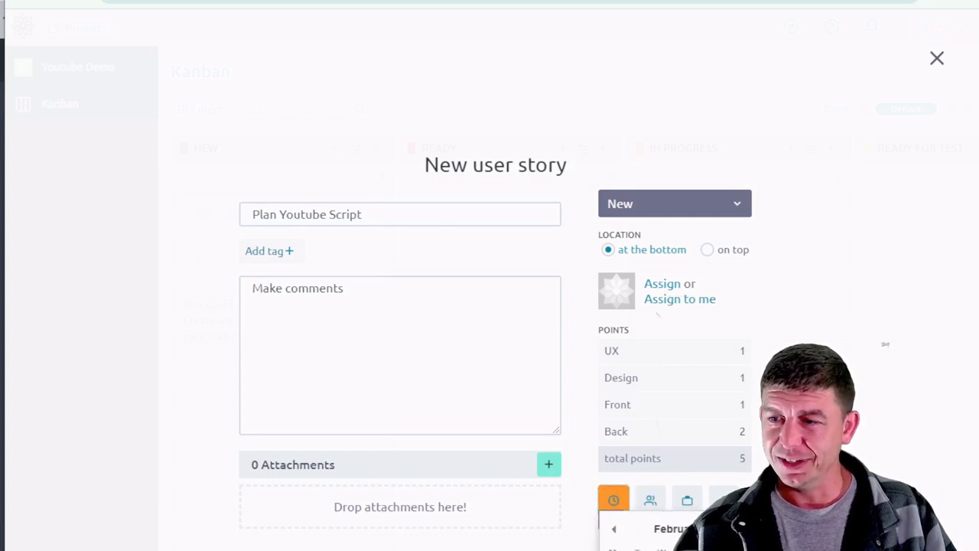
left_click(666, 547)
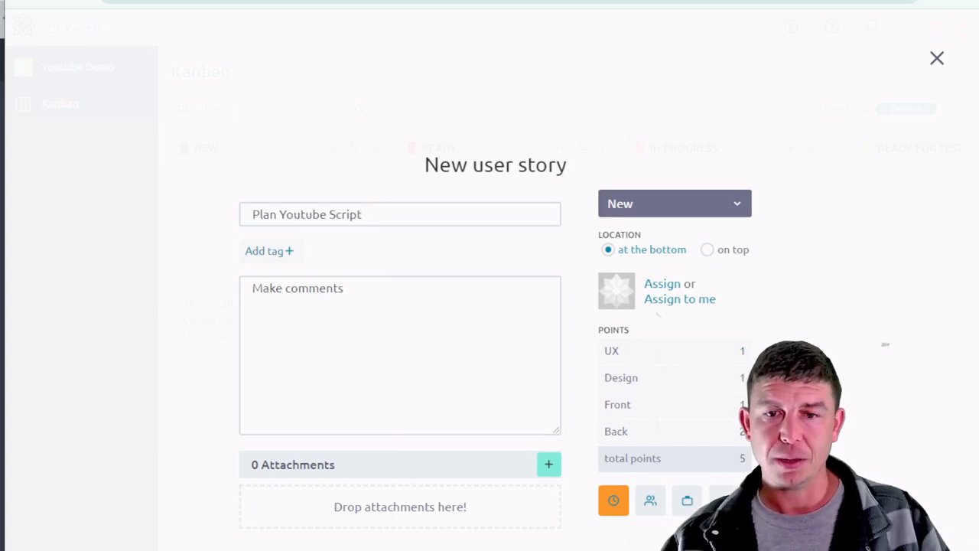
left_click(495, 548)
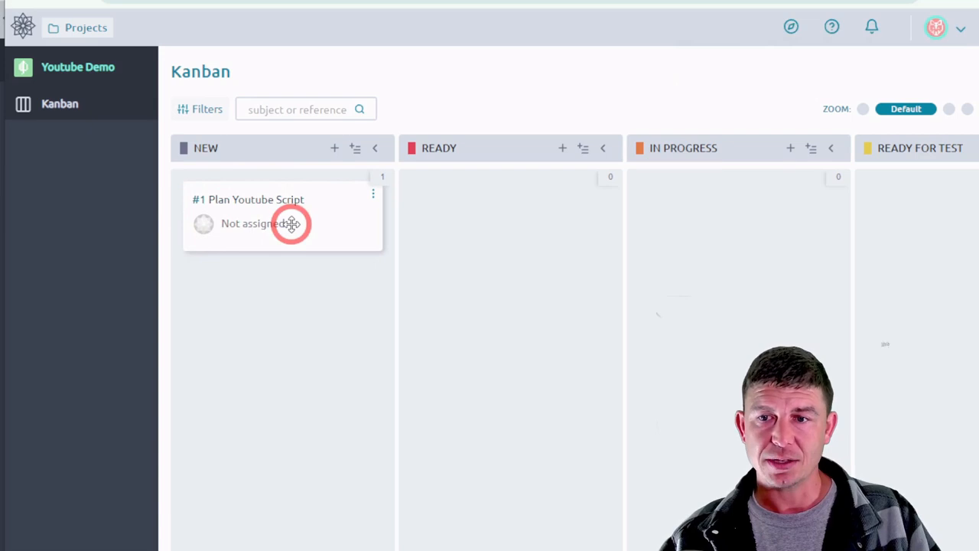
Open story #1 Plan Youtube Script and edit its 'Make comments' description.
left_click(252, 203)
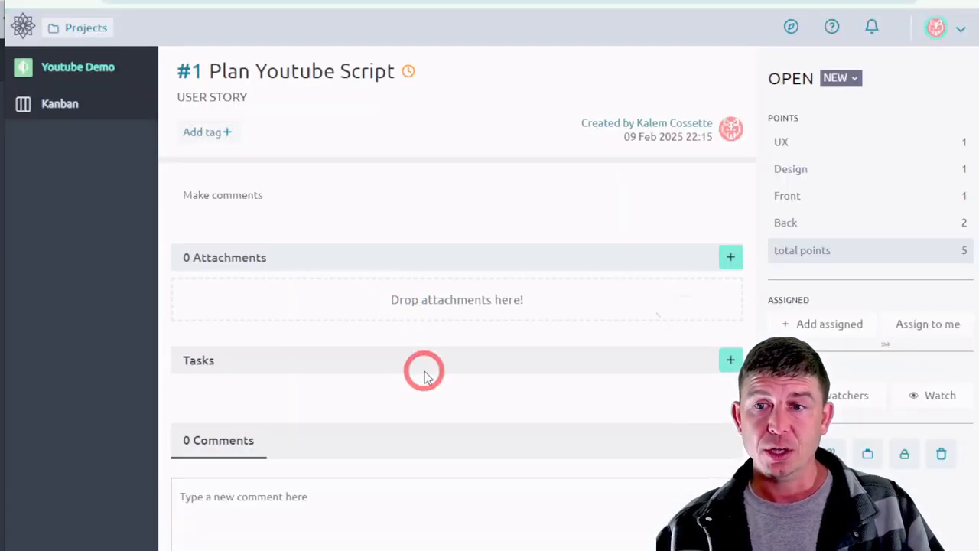
left_click(266, 212)
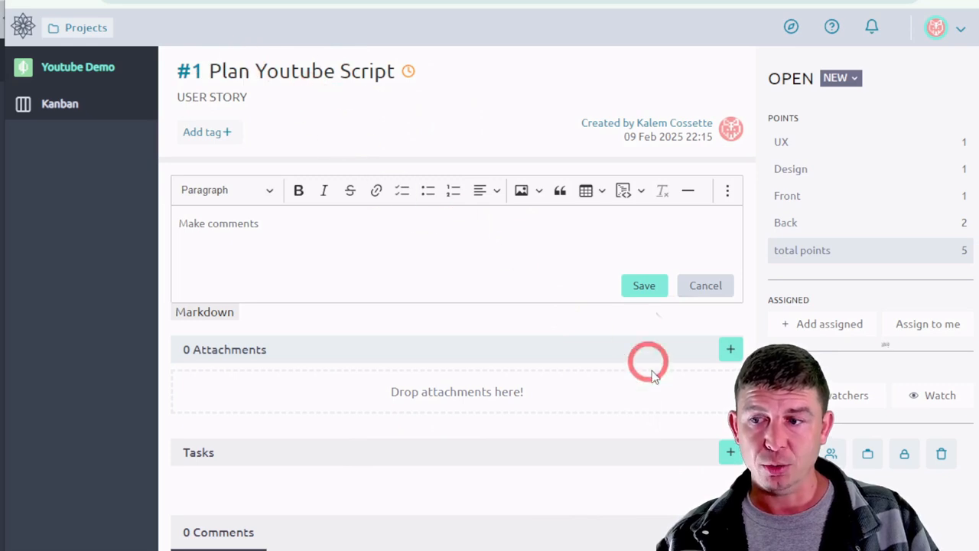
Add two New tasks to story #1: 'Ask chatGpt for a script' and 'Rehearse'.
left_click(731, 453)
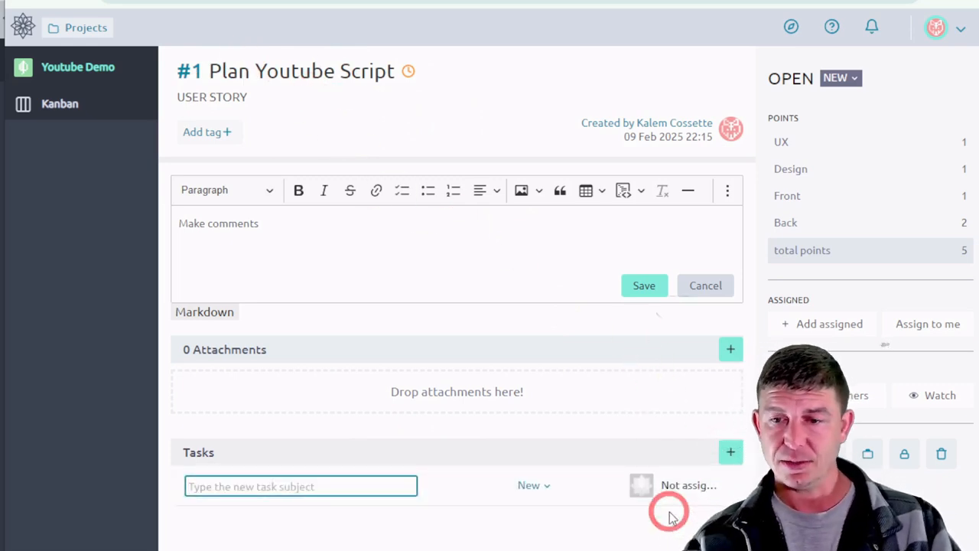
type("Ask")
type(" chat")
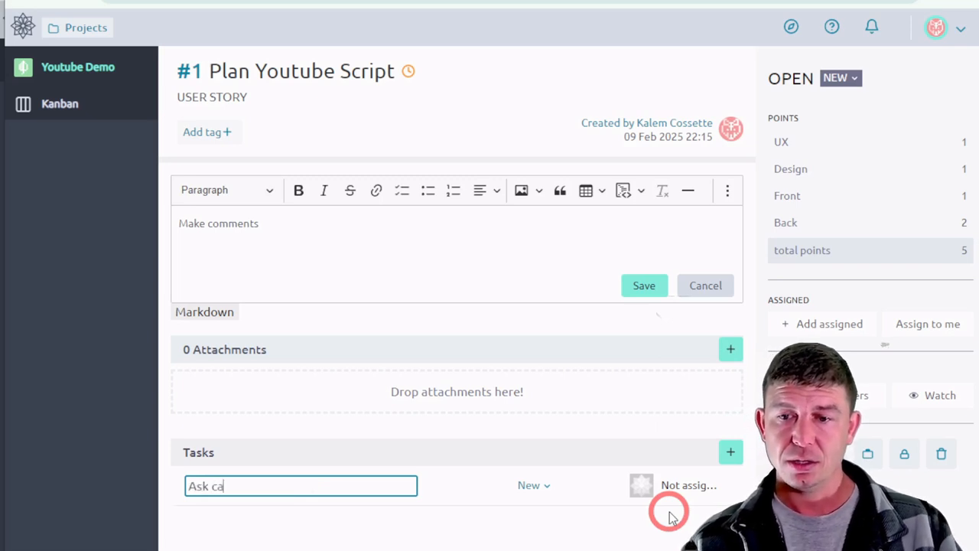
type("G")
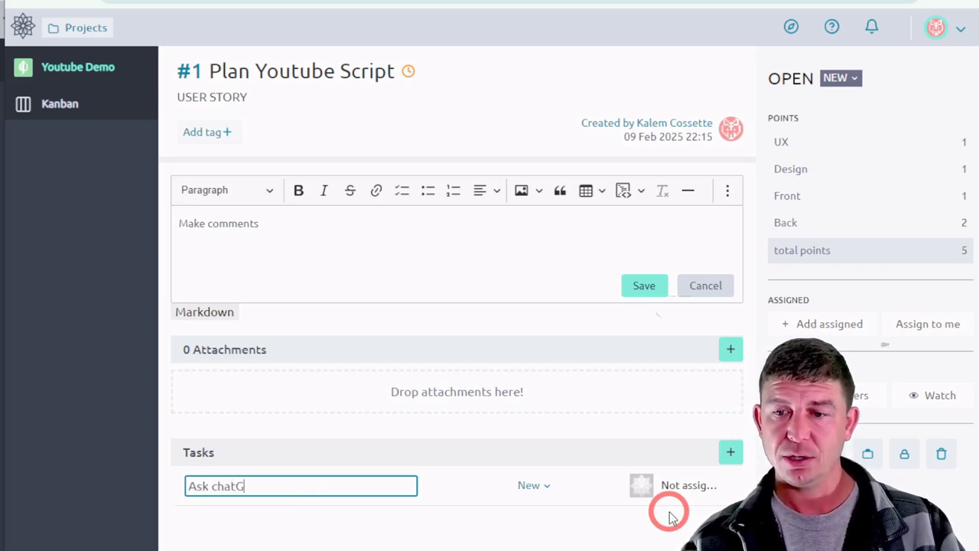
type("pt for a script")
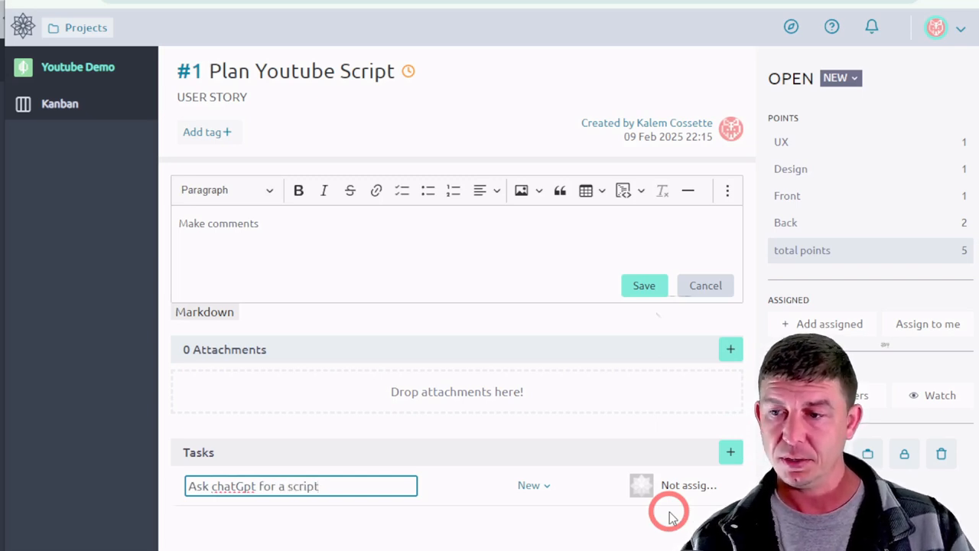
left_click(729, 452)
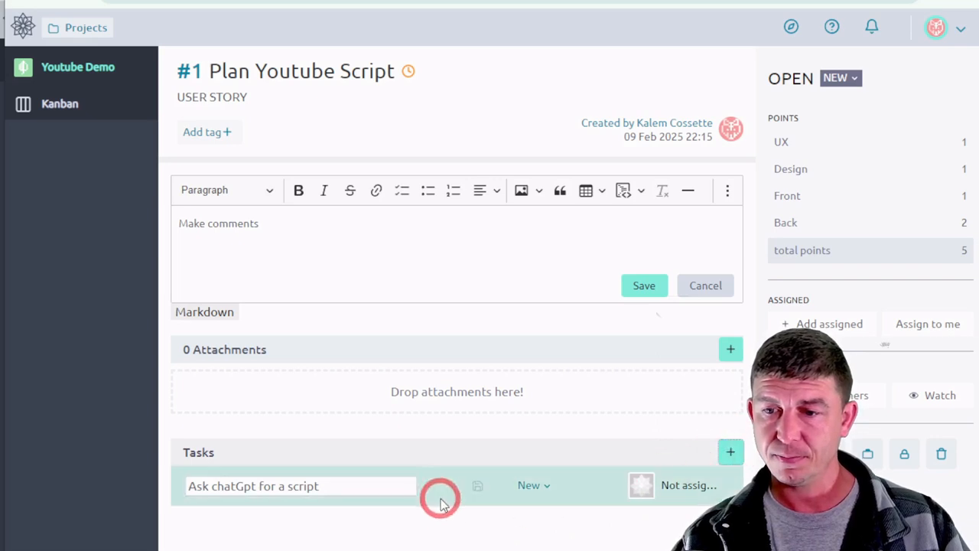
left_click(480, 488)
left_click(731, 453)
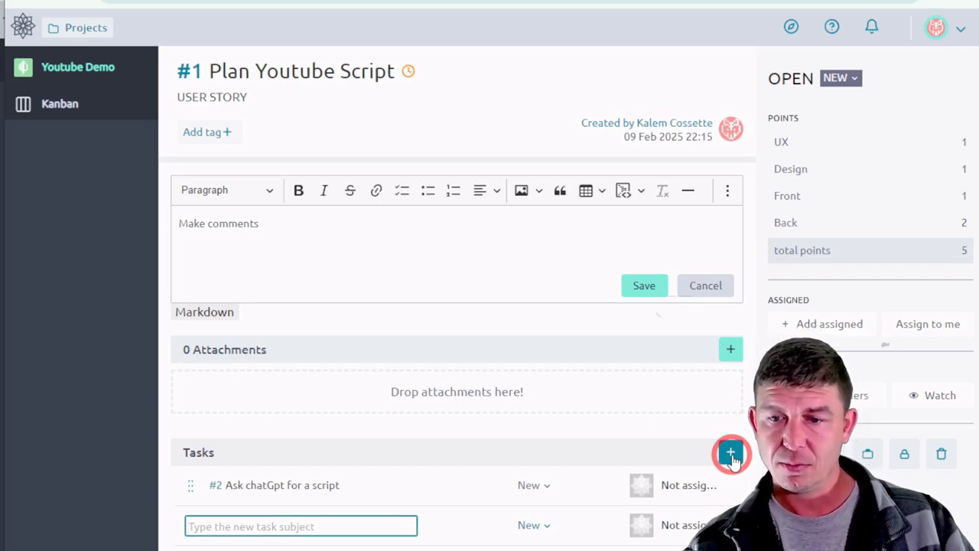
type("Rehear")
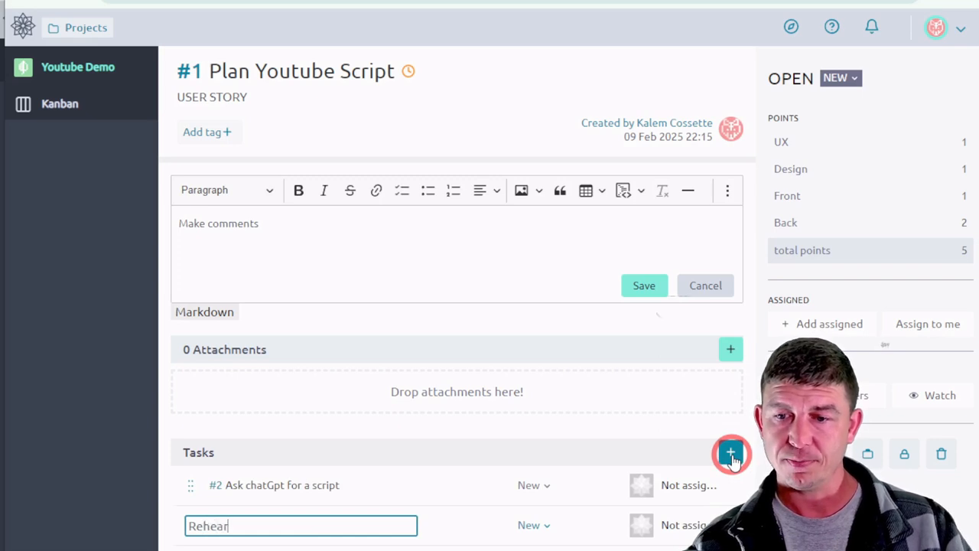
type("se")
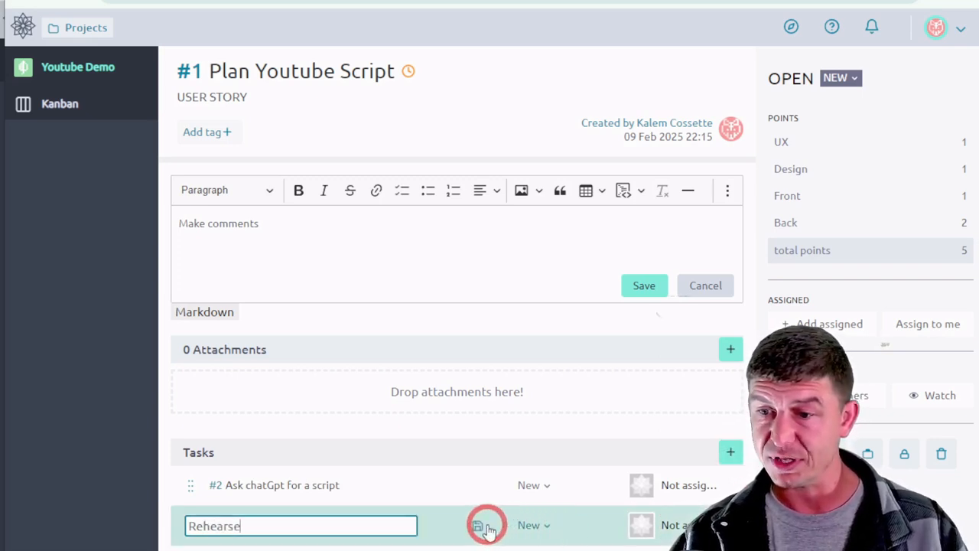
left_click(481, 524)
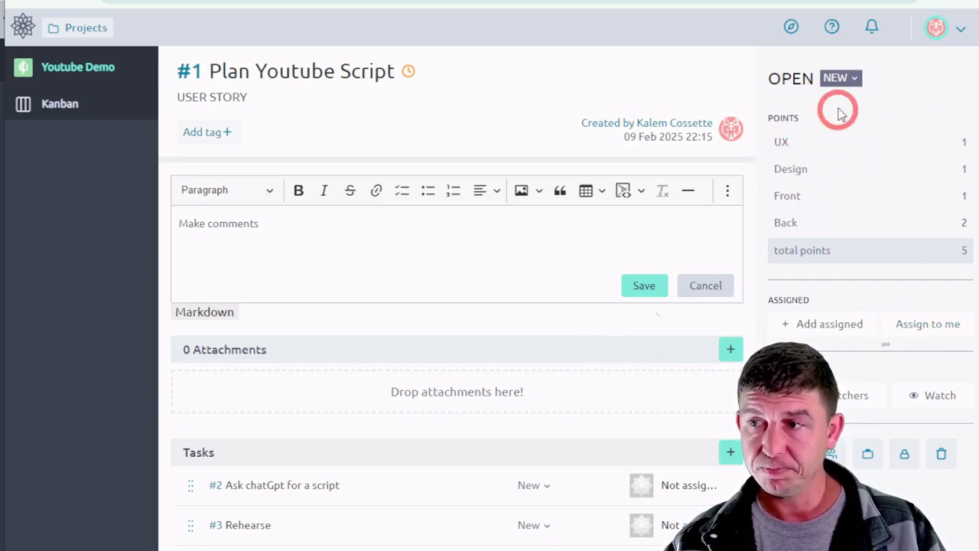
left_click(840, 78)
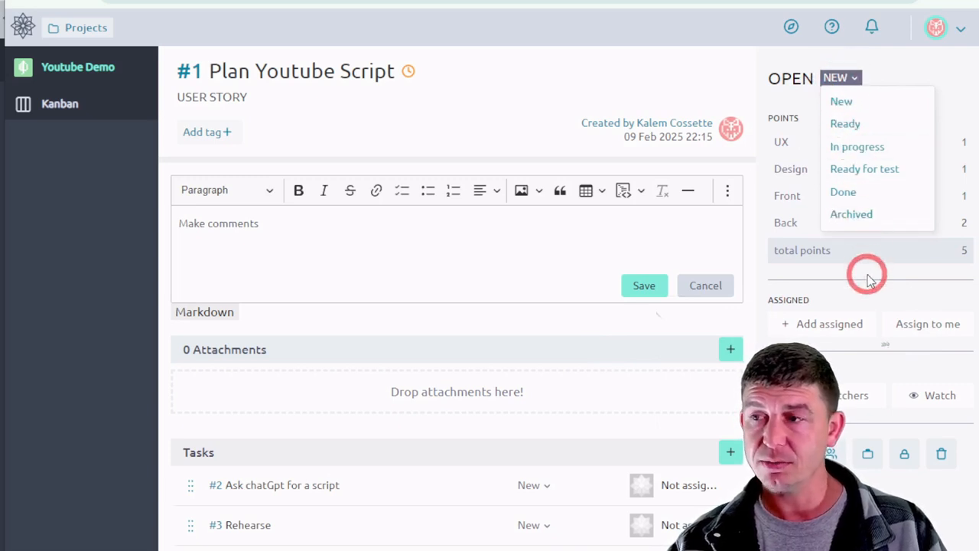
left_click(913, 65)
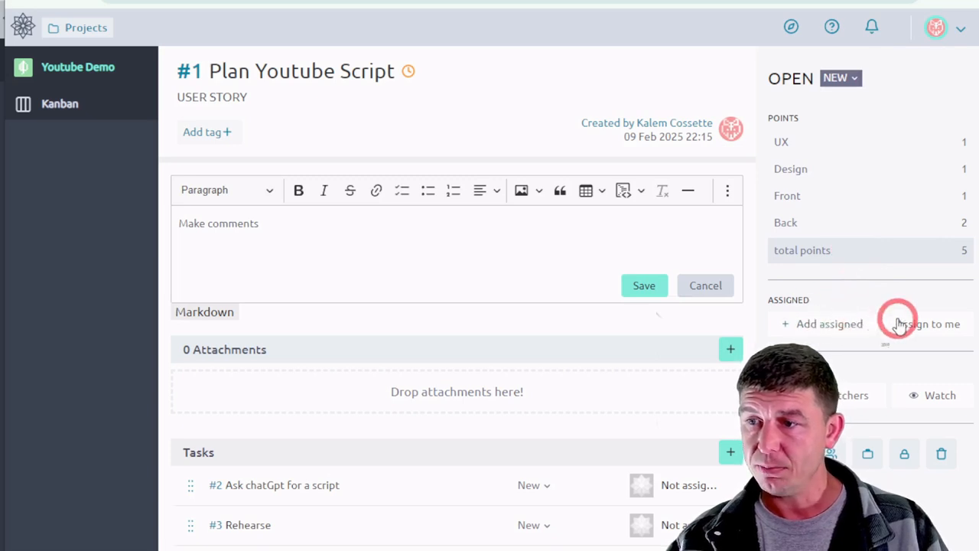
Assign story #1 Plan Youtube Script to the project's only member.
left_click(799, 324)
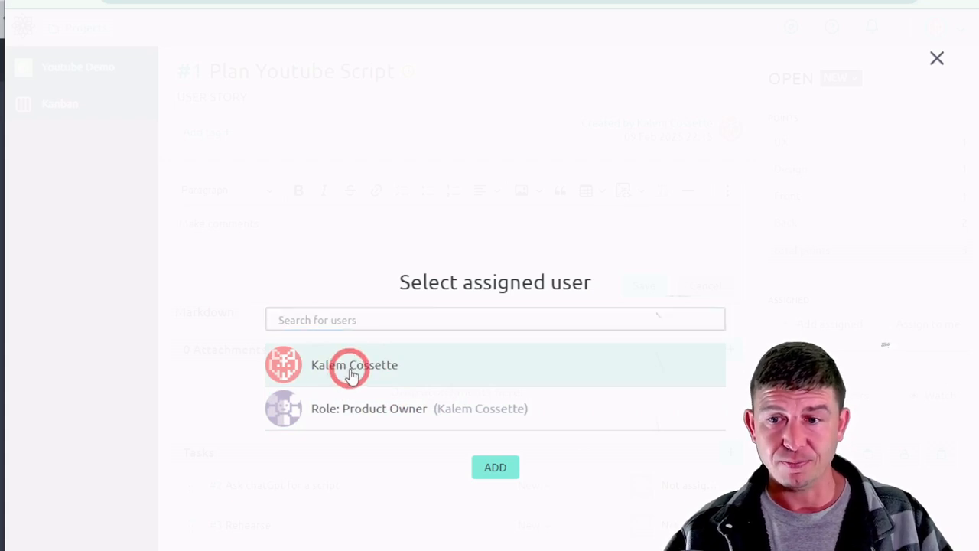
left_click(351, 369)
left_click(510, 465)
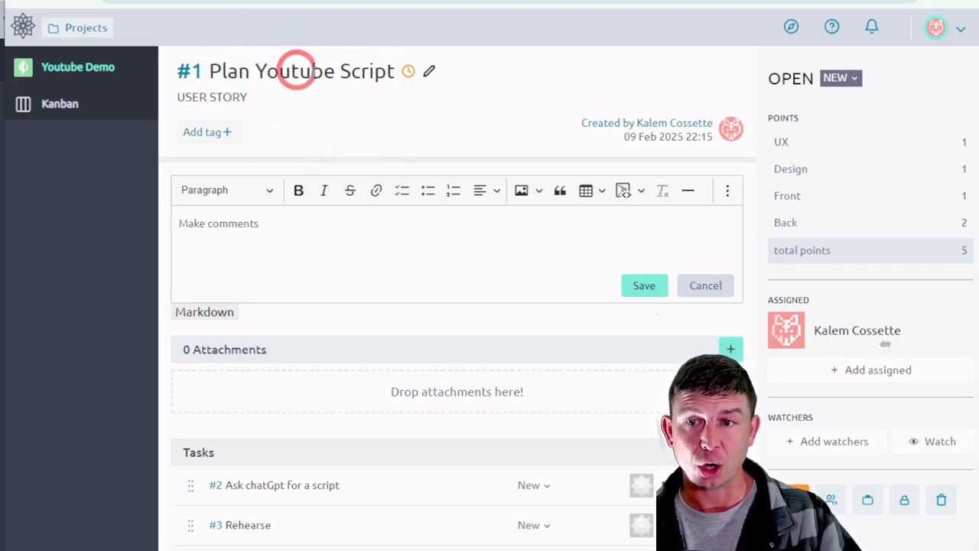
left_click(922, 445)
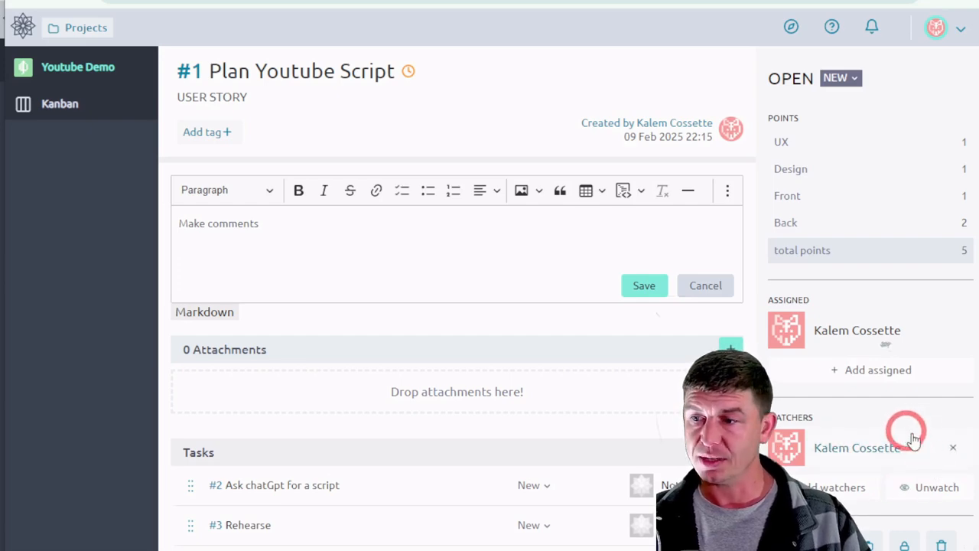
left_click(954, 450)
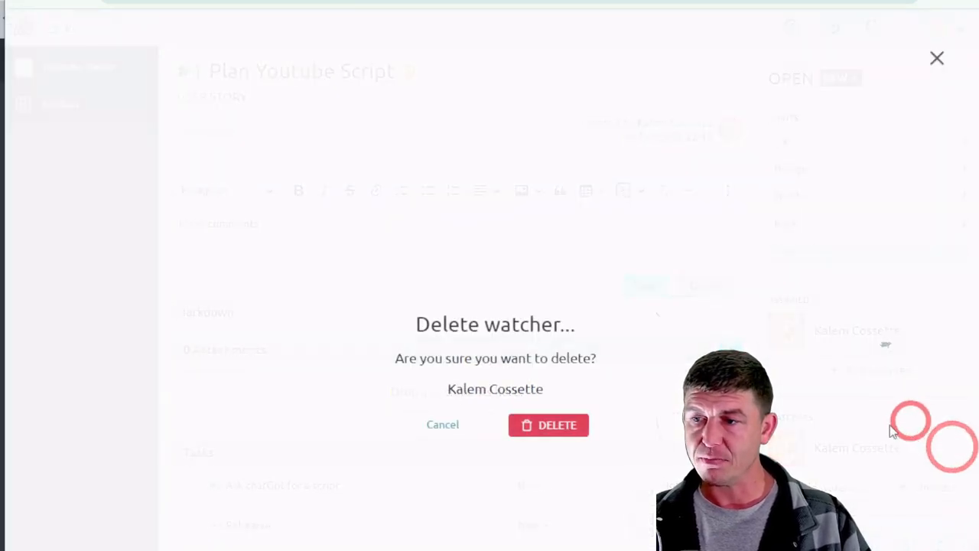
left_click(550, 424)
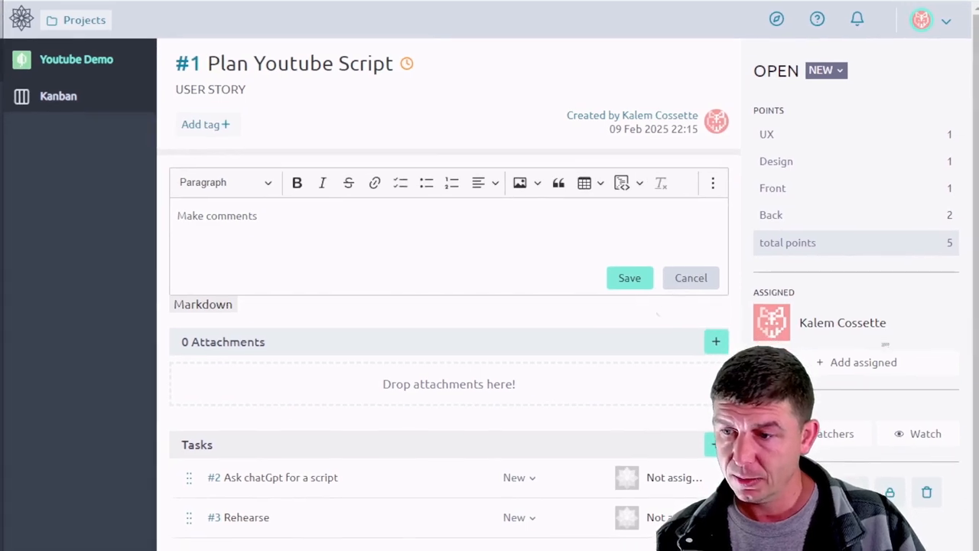
Scroll down story #1 and open the 'Type a new comment here' editor below its tasks.
mouse_move(796, 550)
left_mouse_down()
mouse_move(795, 534)
mouse_move(796, 550)
left_mouse_up()
scroll(738, 405, "down", 3)
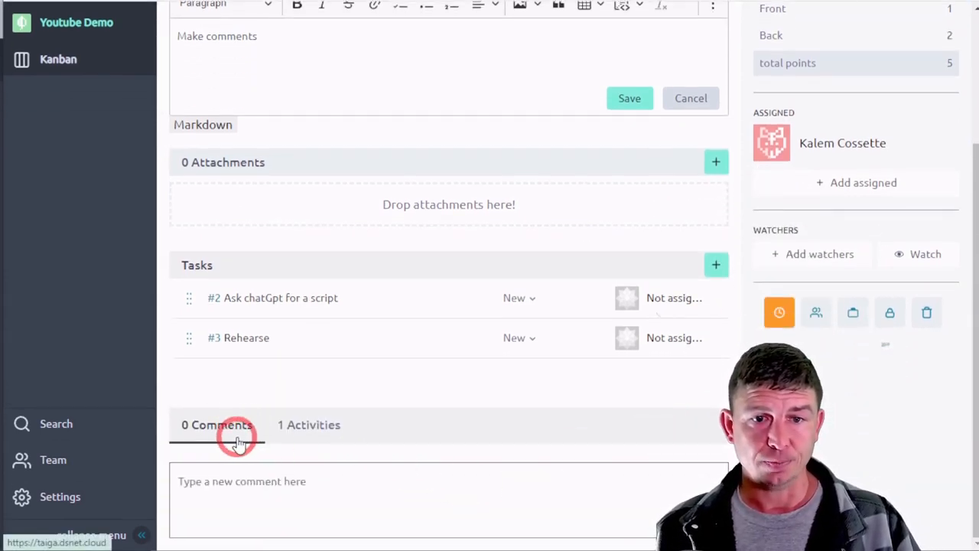
left_click(321, 500)
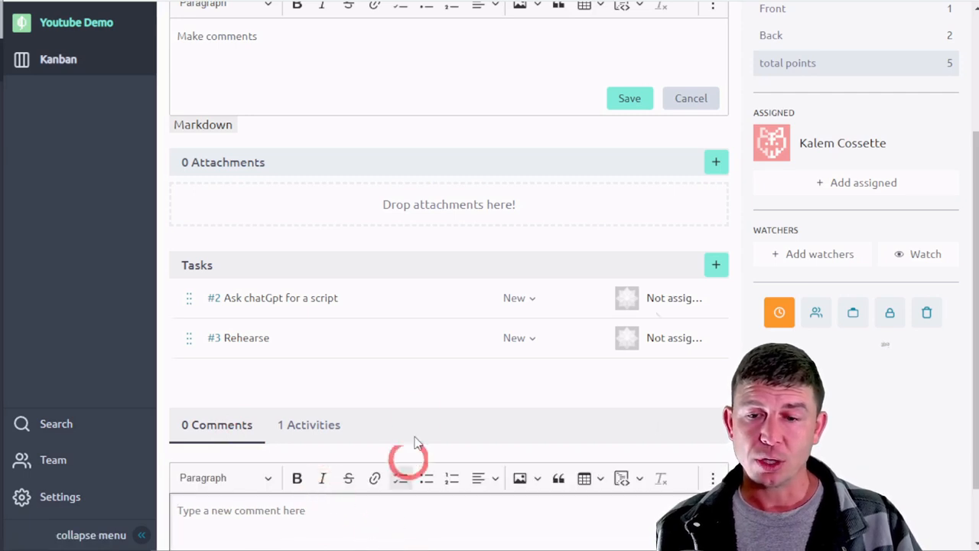
scroll(414, 411, "down", 1)
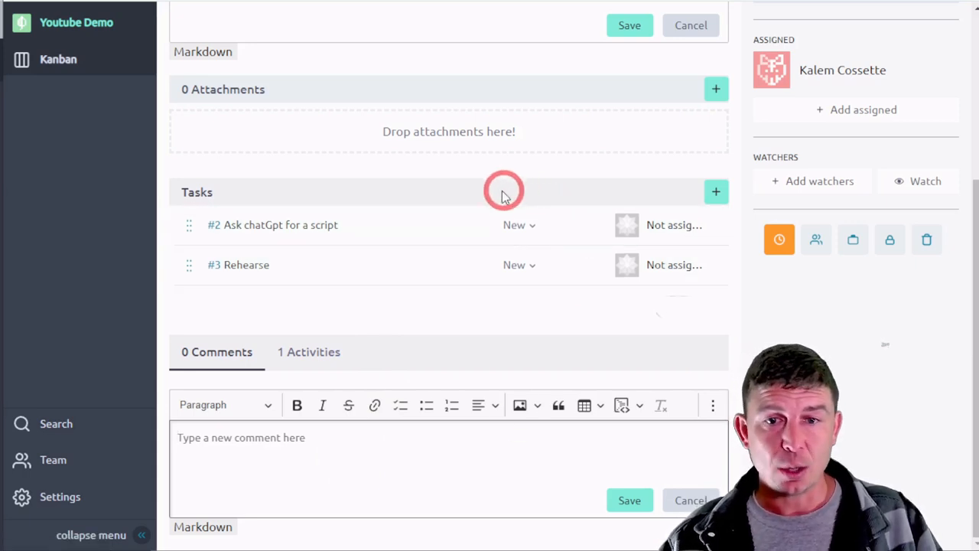
left_click(314, 485)
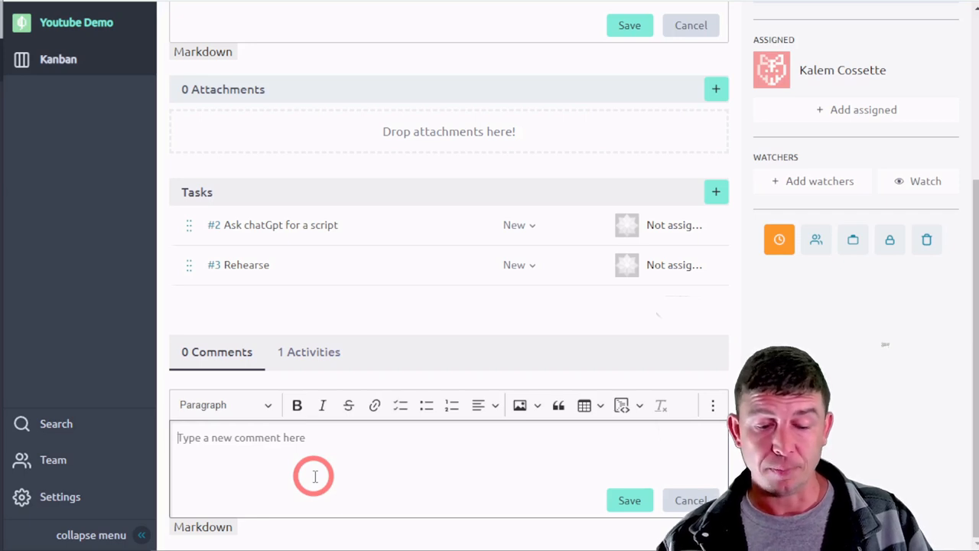
type("@")
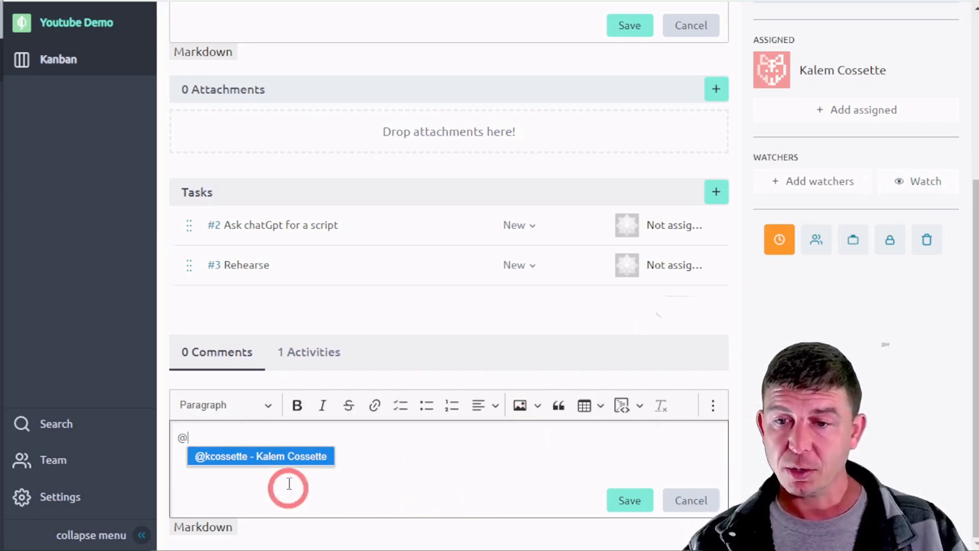
left_click(291, 456)
type("Grea")
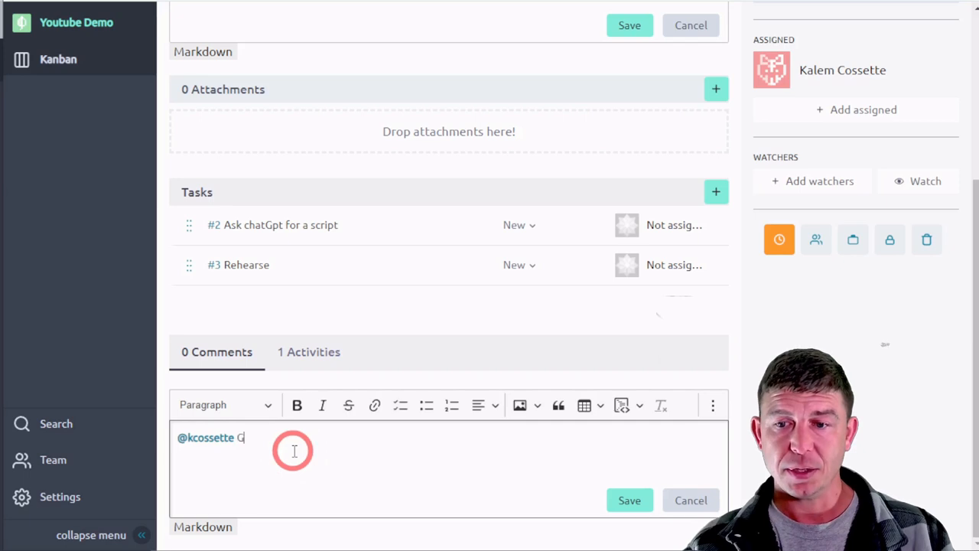
key("BackSpace")
type("at Job")
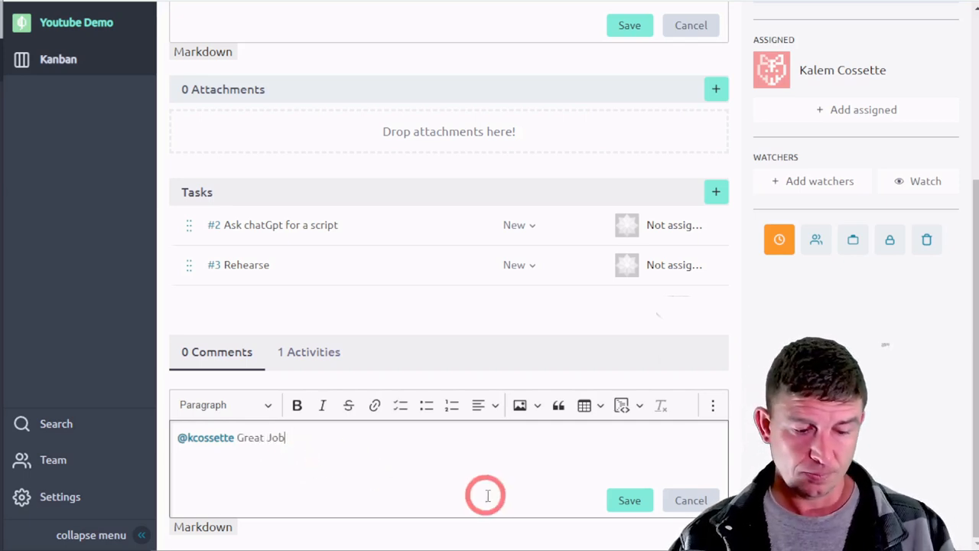
type("!")
left_click(627, 505)
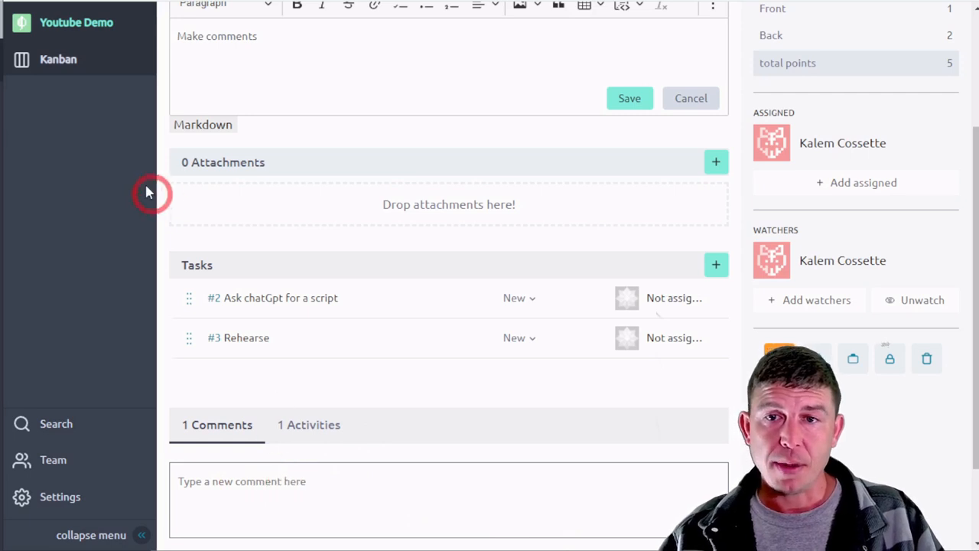
Visit the Youtube Demo project page, then return to its Kanban board.
left_click(78, 31)
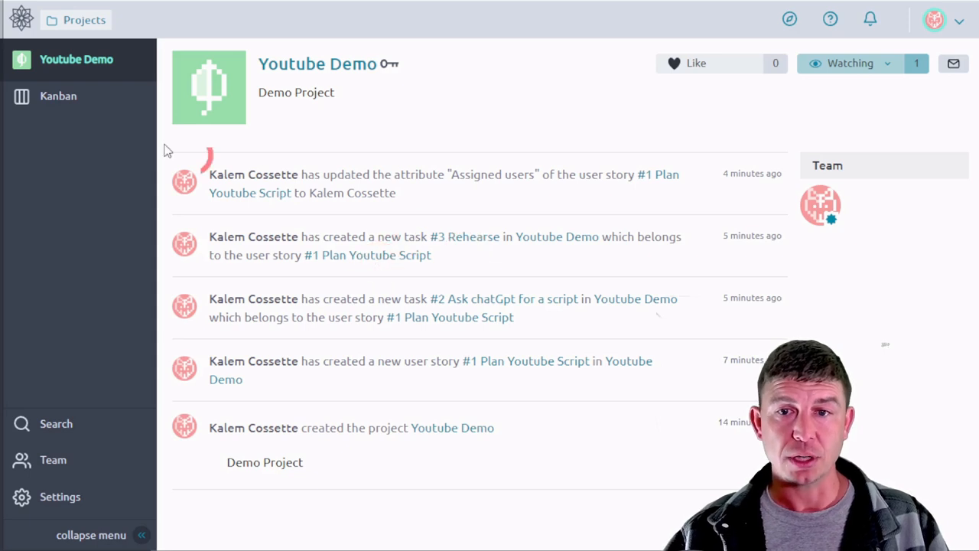
left_click(78, 105)
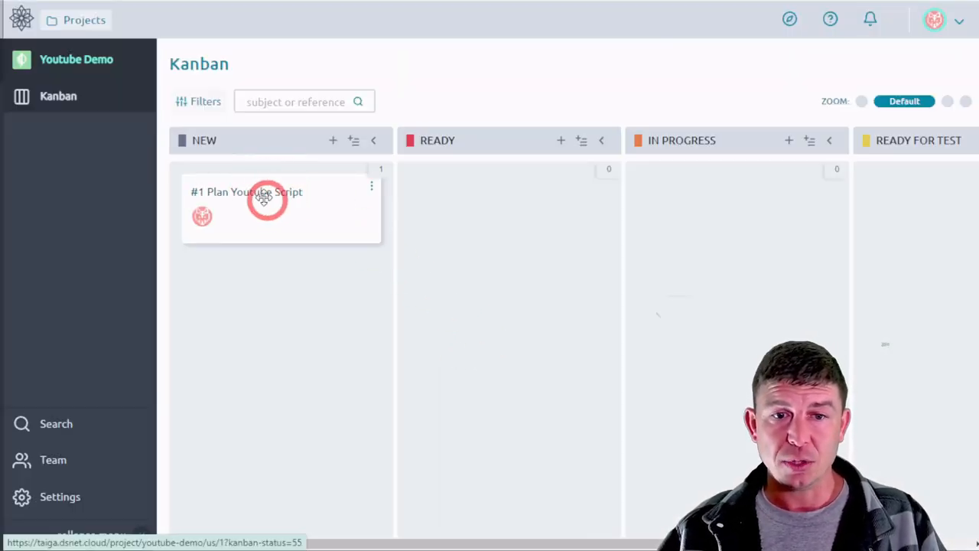
Open story #1 Plan Youtube Script and view its Activities history showing the assignment change.
left_click(260, 195)
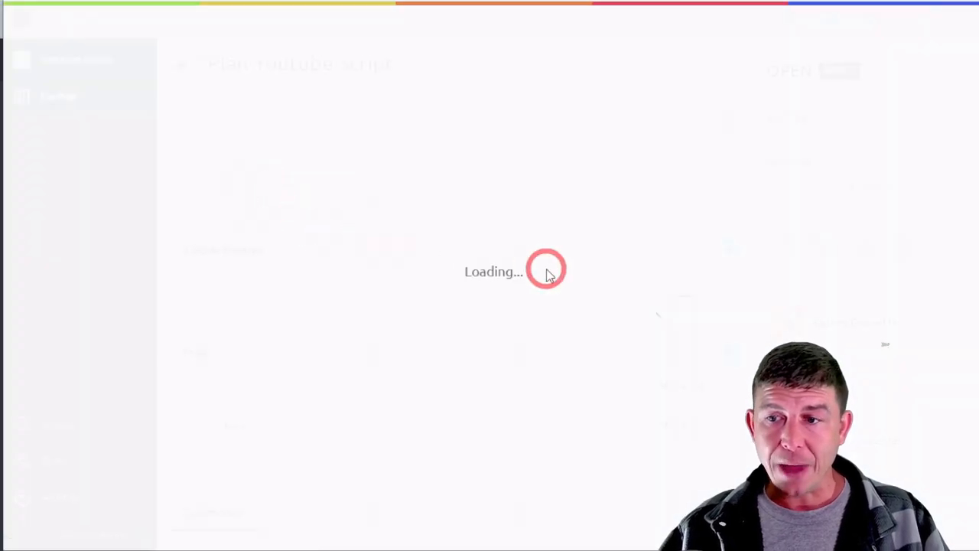
scroll(489, 356, "down", 3)
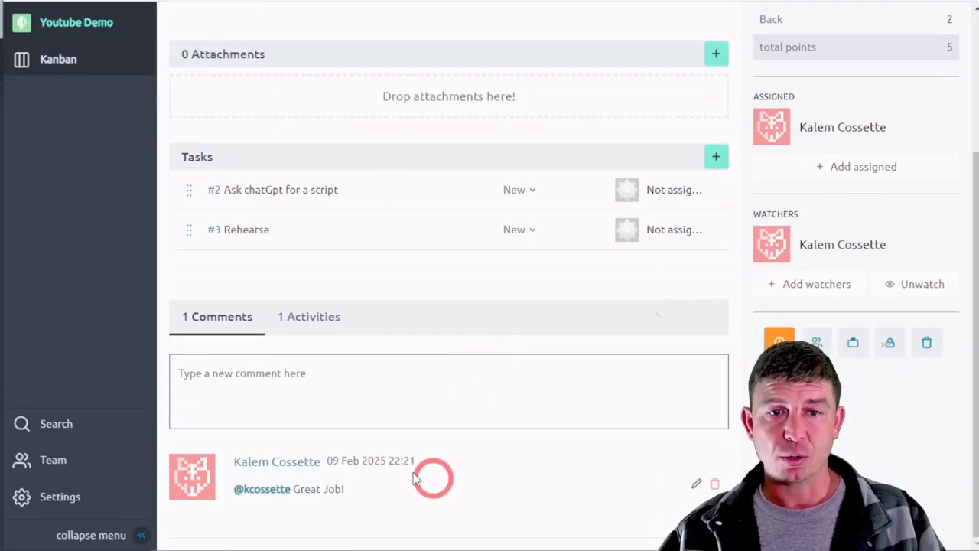
left_click(303, 327)
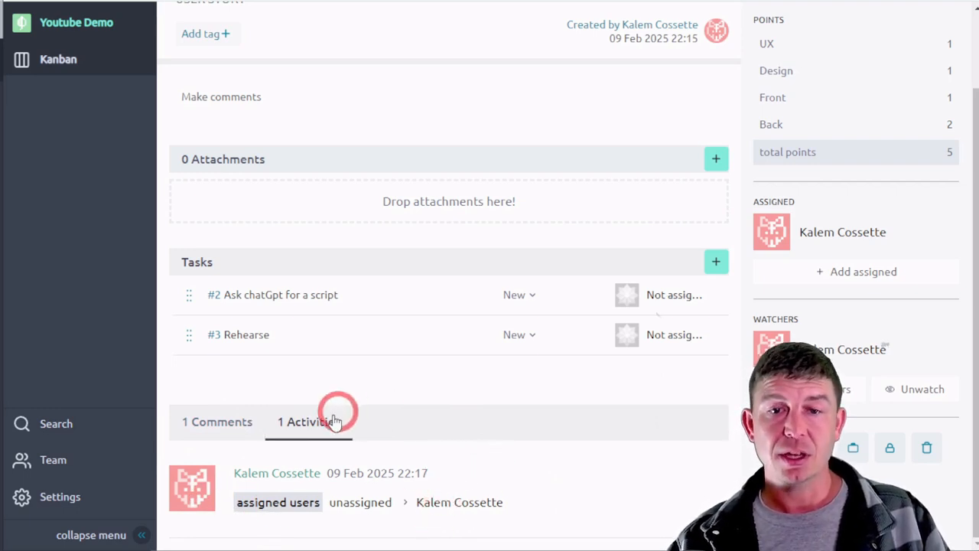
left_click(314, 443)
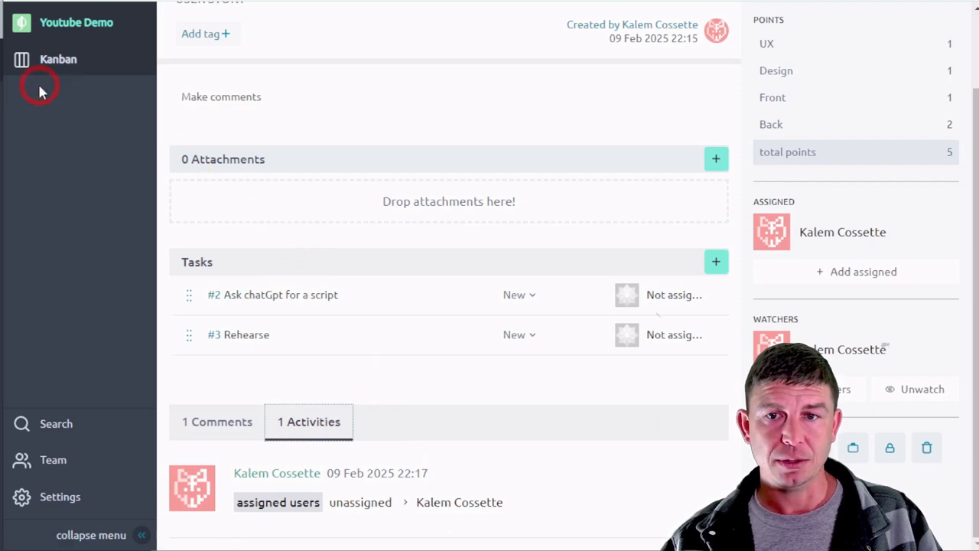
On the Kanban board, drag card #1 through READY and IN PROGRESS into READY FOR TEST.
left_click(58, 69)
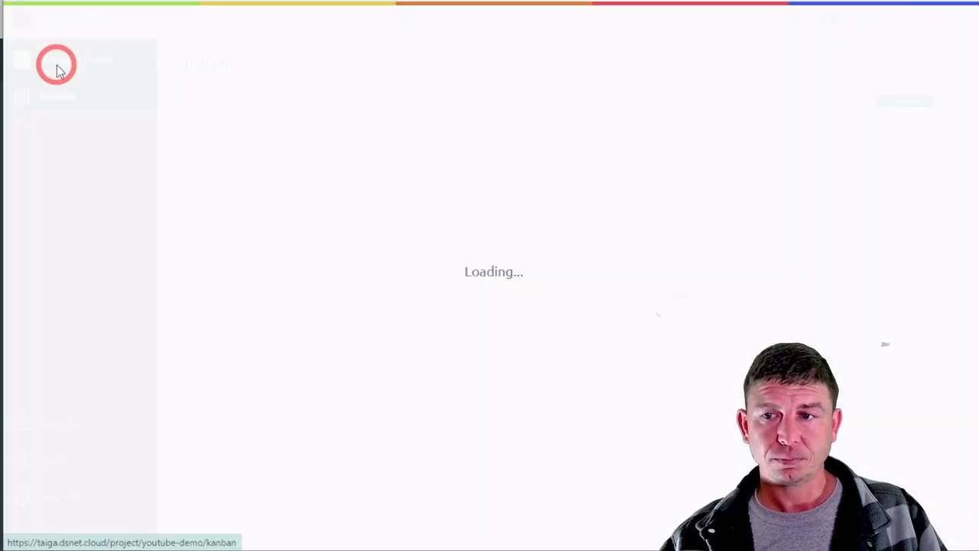
left_click(479, 320)
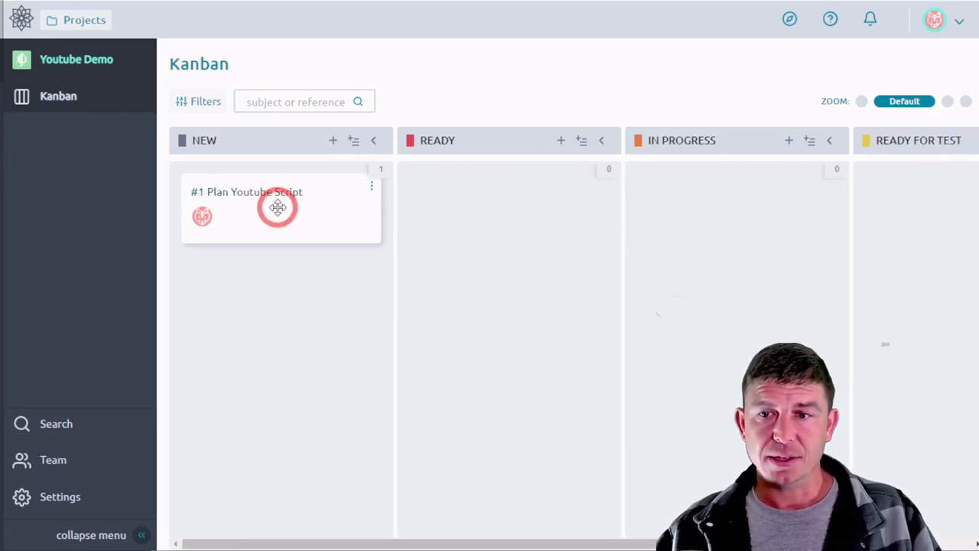
left_click_drag(275, 207, 487, 238)
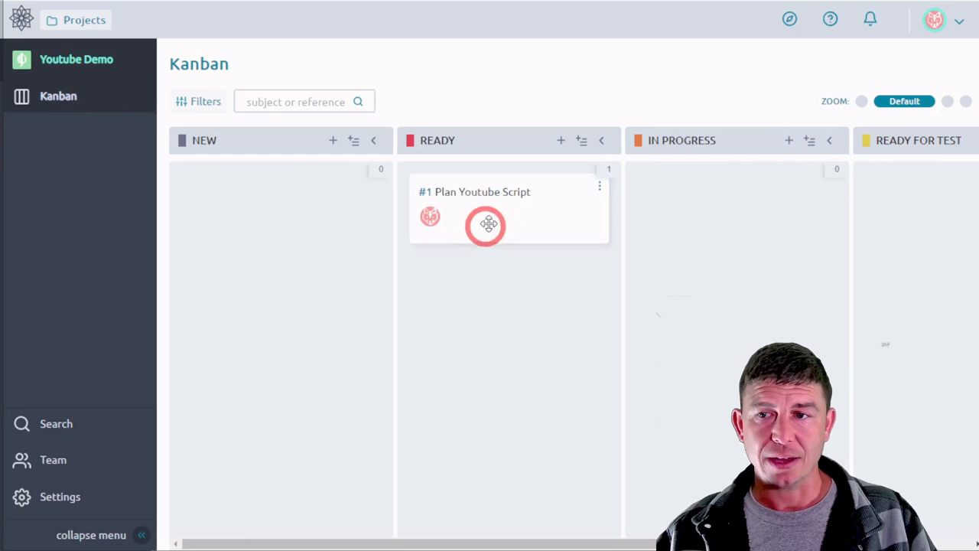
left_click_drag(500, 188, 282, 221)
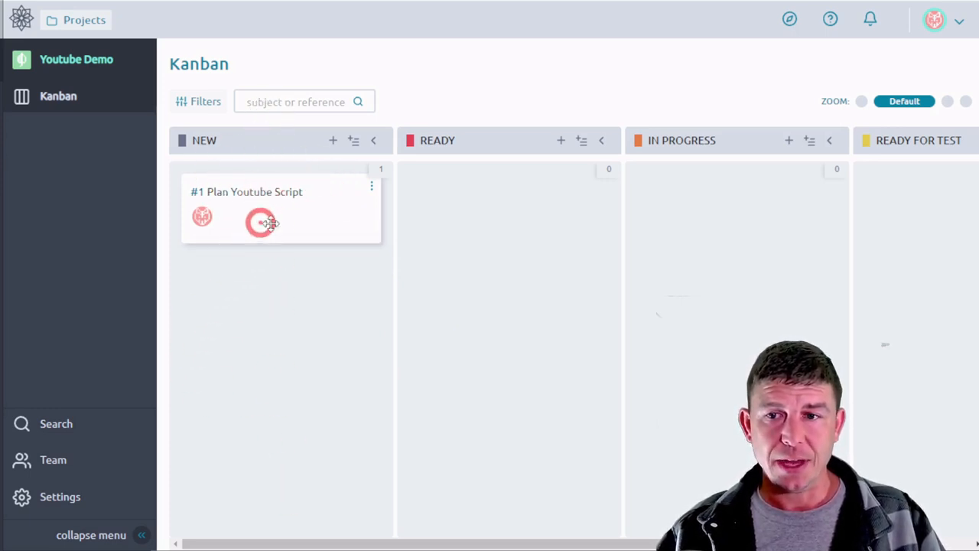
left_click_drag(270, 223, 474, 249)
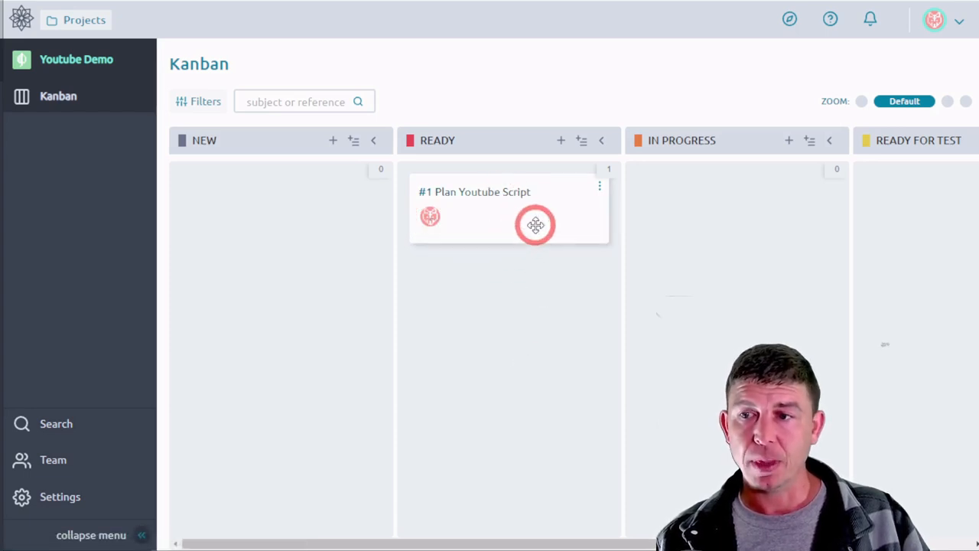
left_click_drag(536, 223, 722, 246)
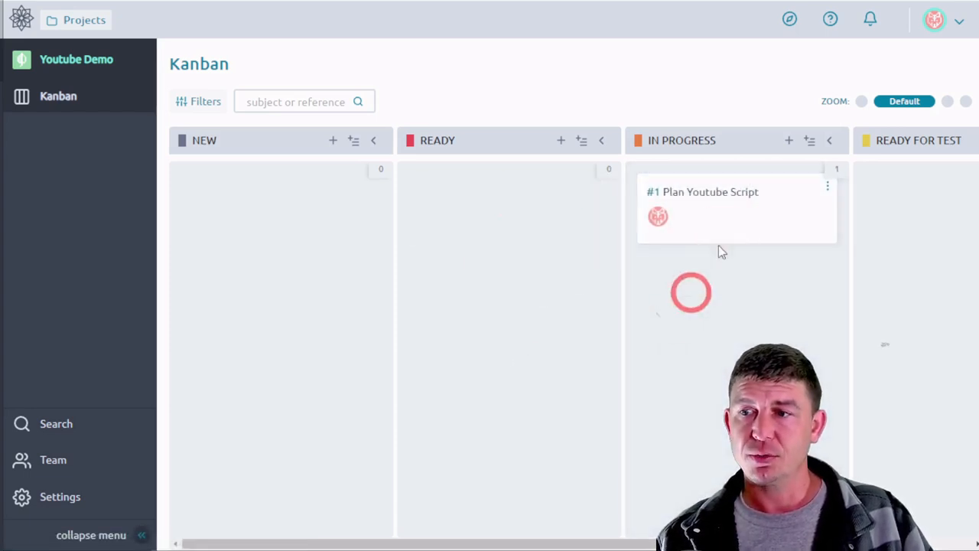
left_click_drag(716, 200, 894, 203)
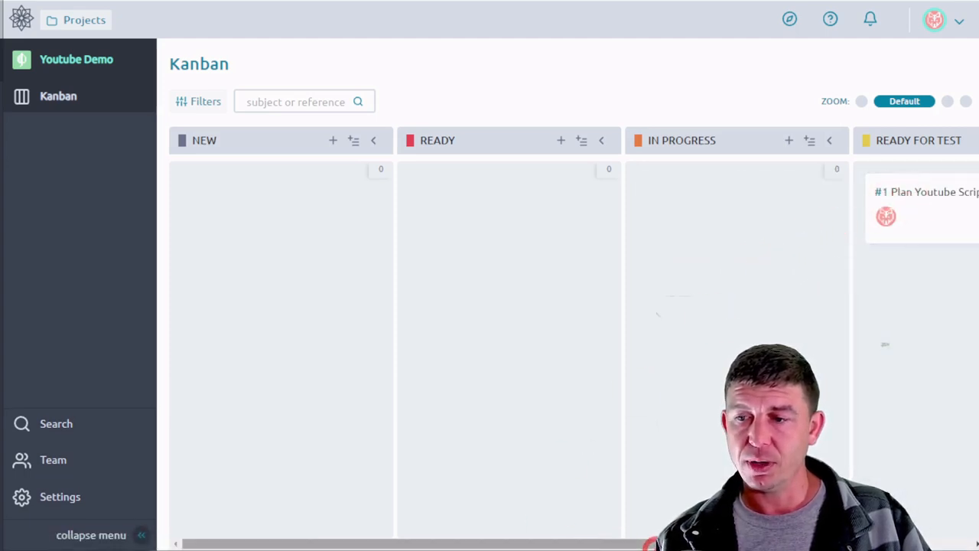
left_click_drag(617, 543, 968, 509)
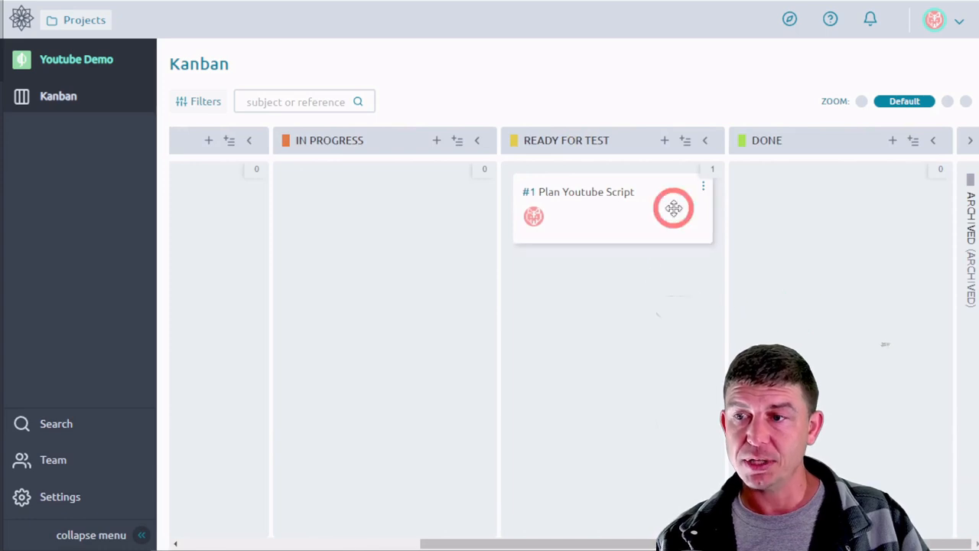
left_click(92, 58)
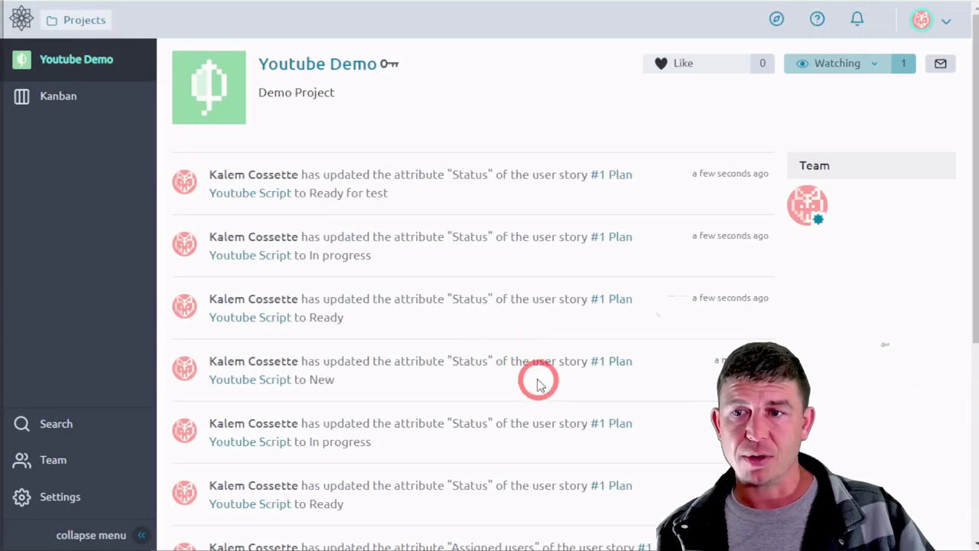
scroll(517, 356, "down", 3)
scroll(518, 356, "down", 1)
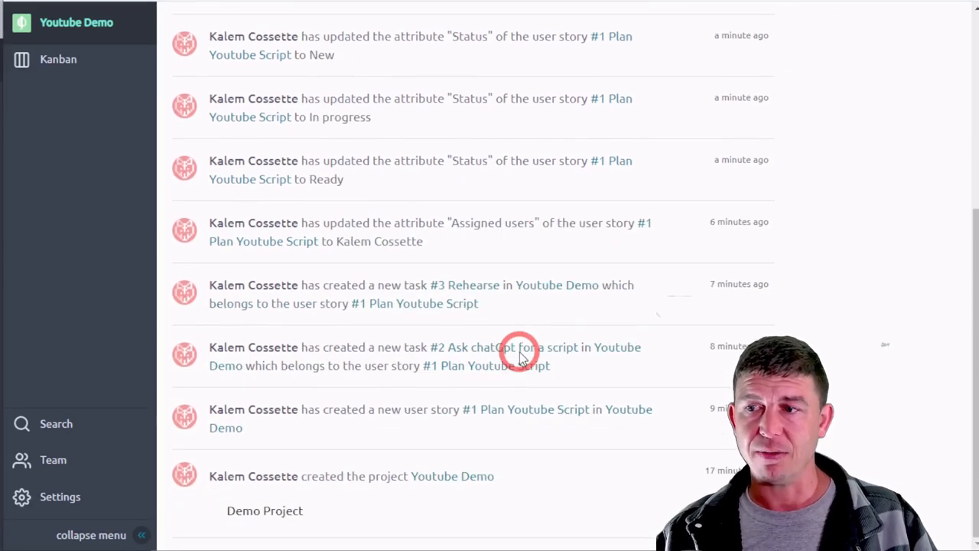
scroll(580, 345, "up", 5)
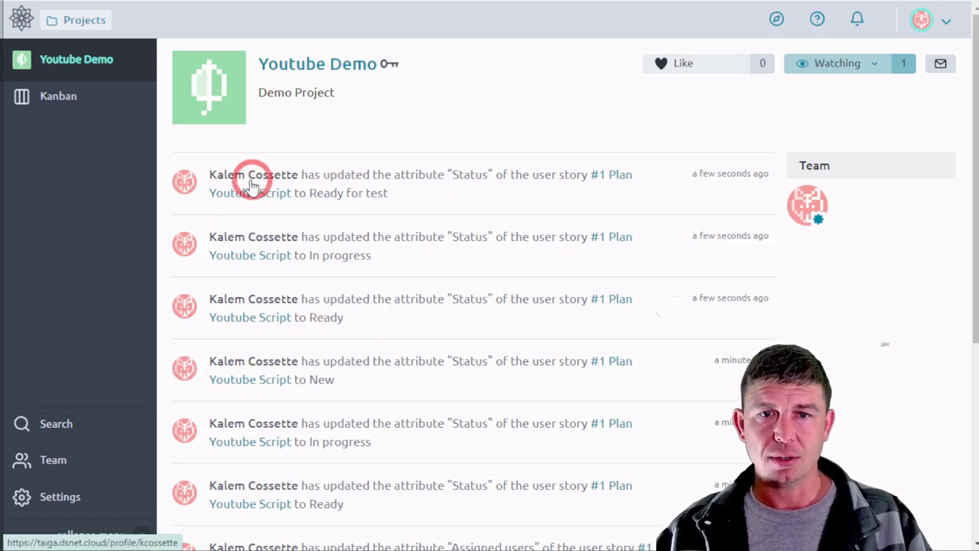
left_click(59, 98)
left_click(465, 272)
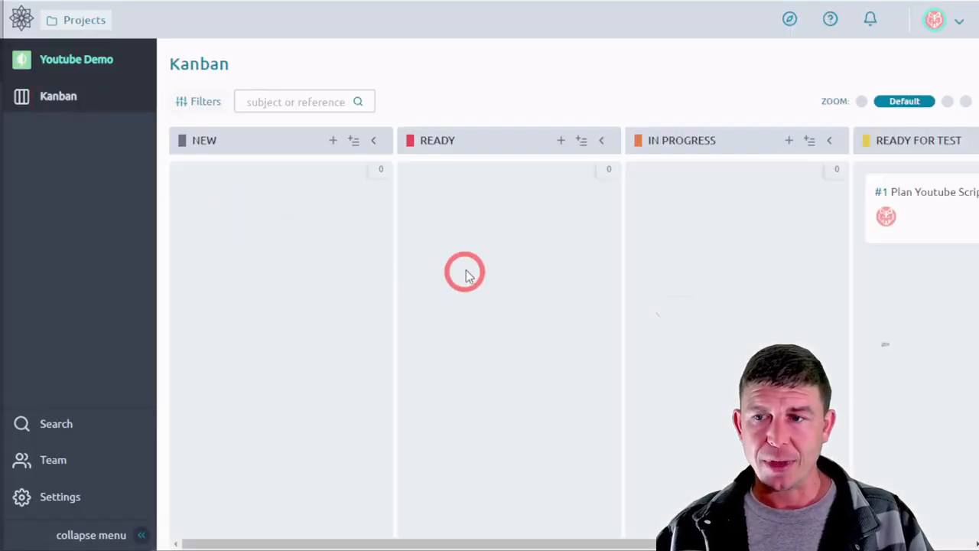
Drag card #1 back to NEW, then open it and review its 8 status-change activities.
left_click_drag(918, 197, 242, 220)
left_click(282, 192)
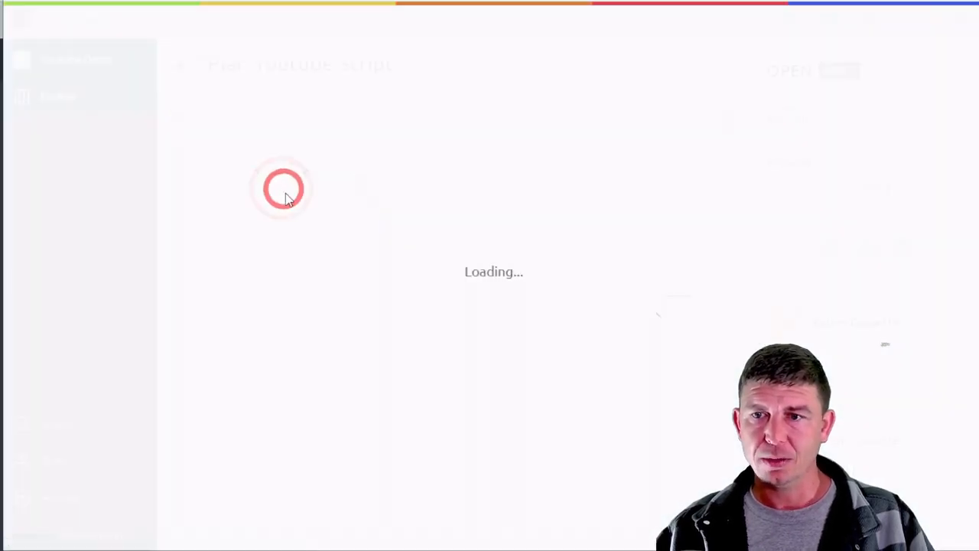
scroll(406, 410, "down", 3)
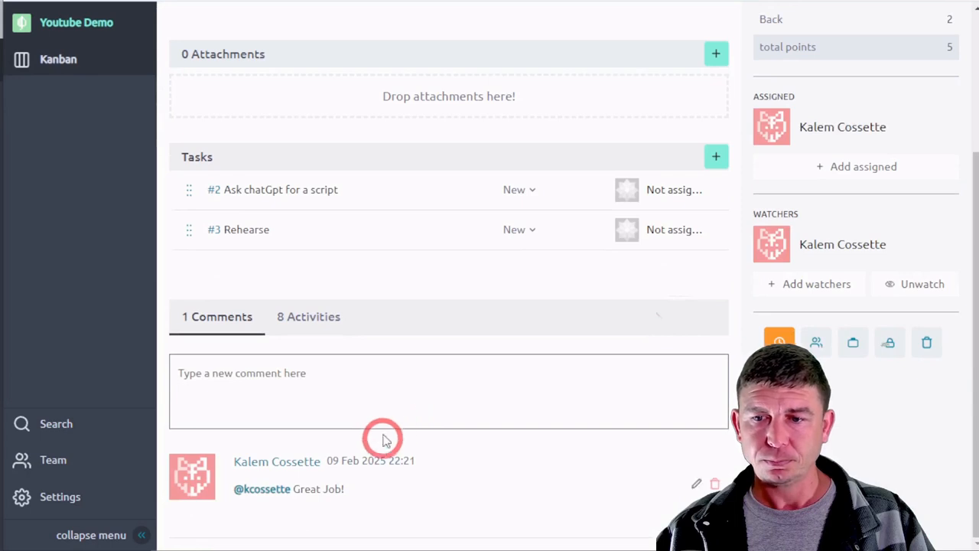
left_click(305, 322)
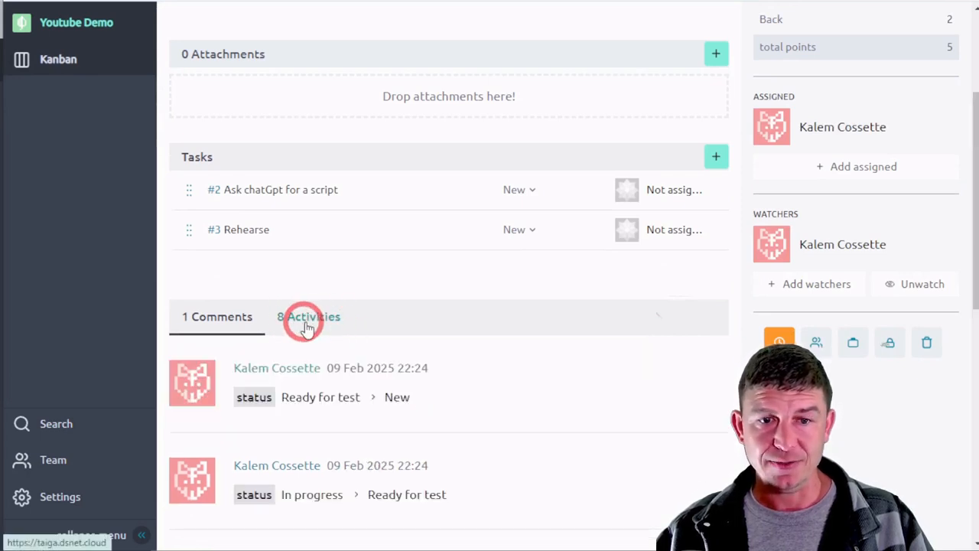
scroll(466, 441, "down", 2)
scroll(459, 447, "down", 5)
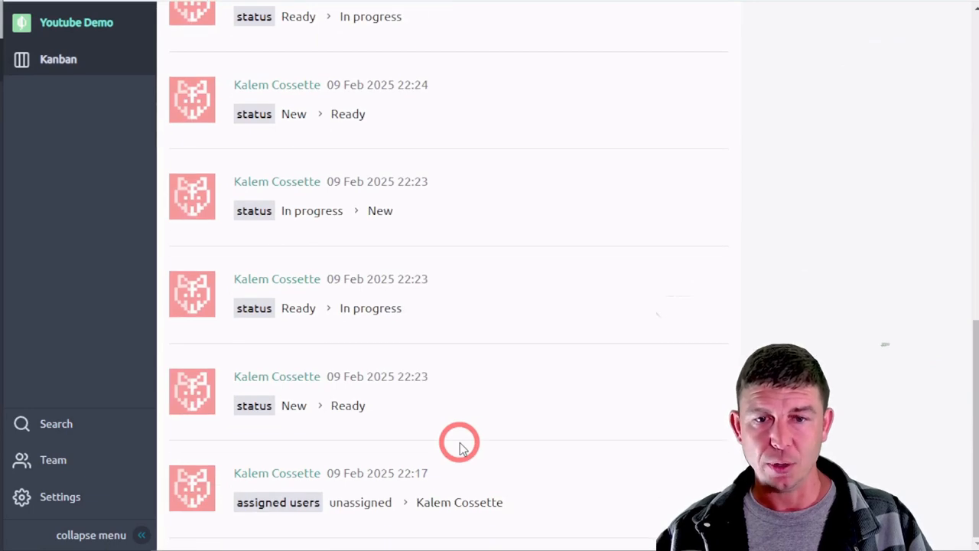
scroll(459, 446, "up", 8)
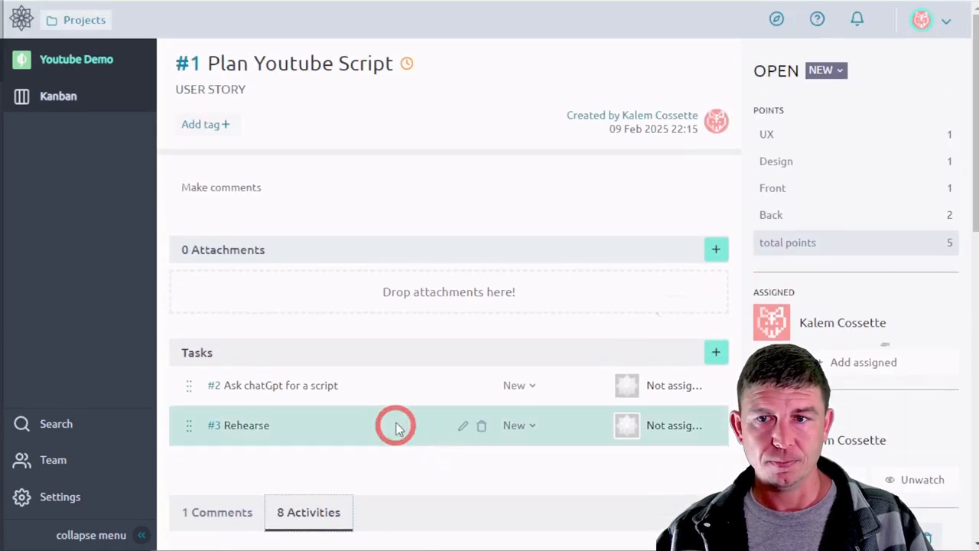
Tag story #1 with a red #it tag.
left_click(220, 125)
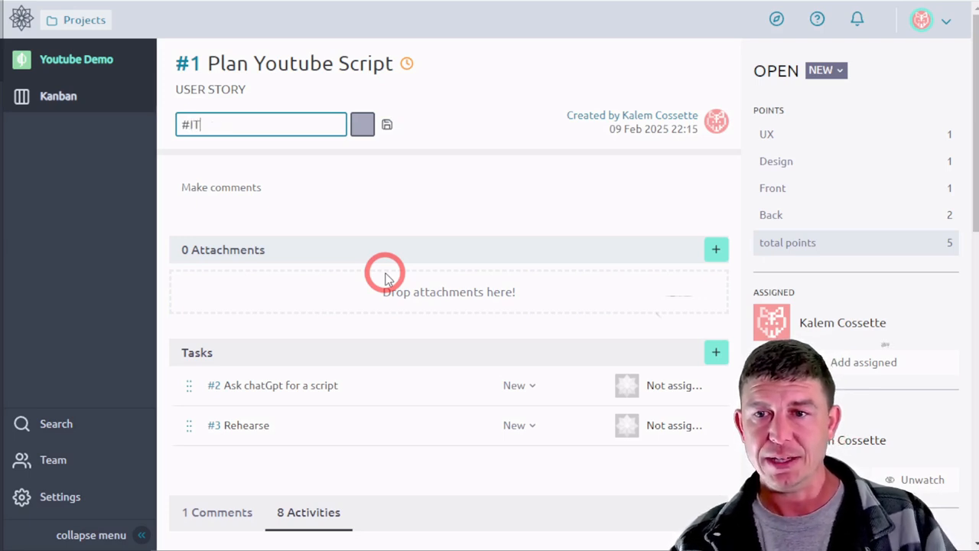
left_click(356, 125)
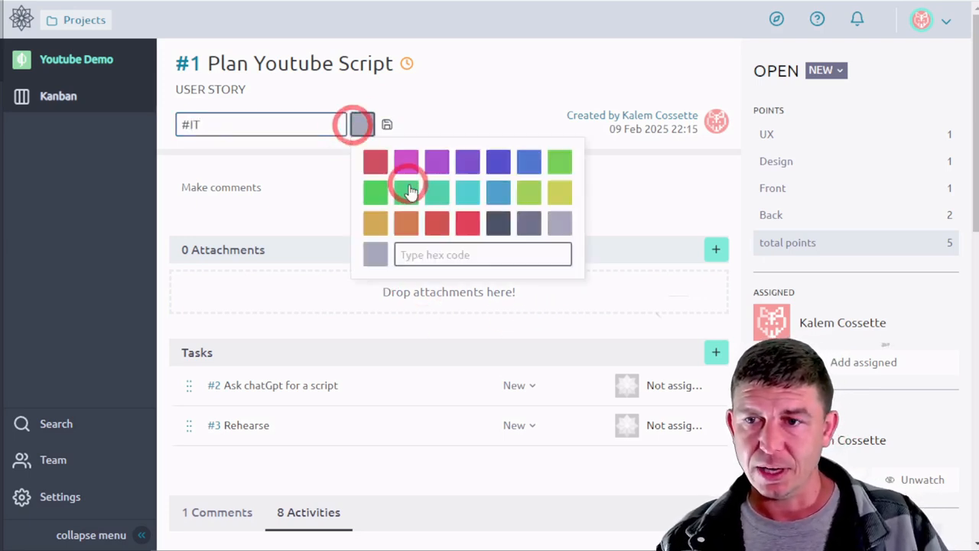
left_click(462, 226)
left_click(387, 125)
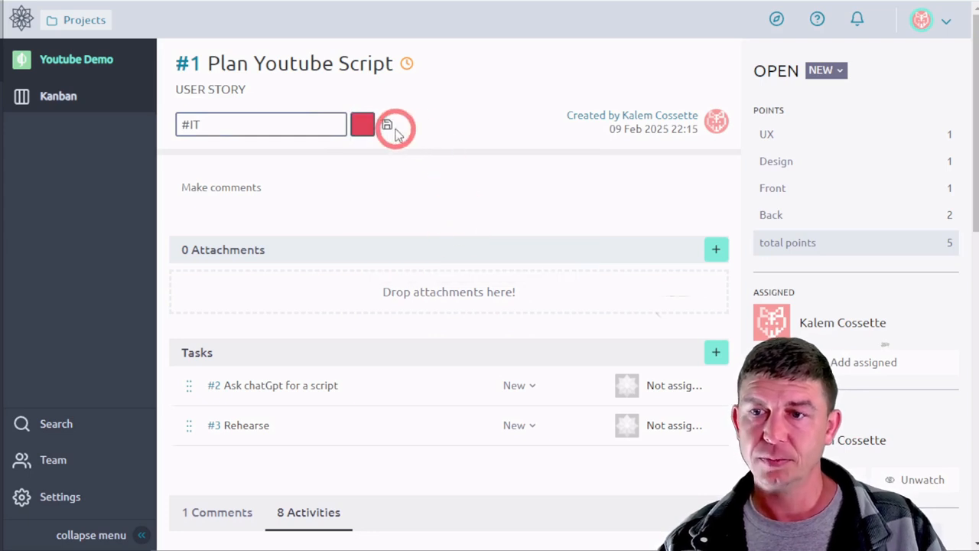
left_click(558, 162)
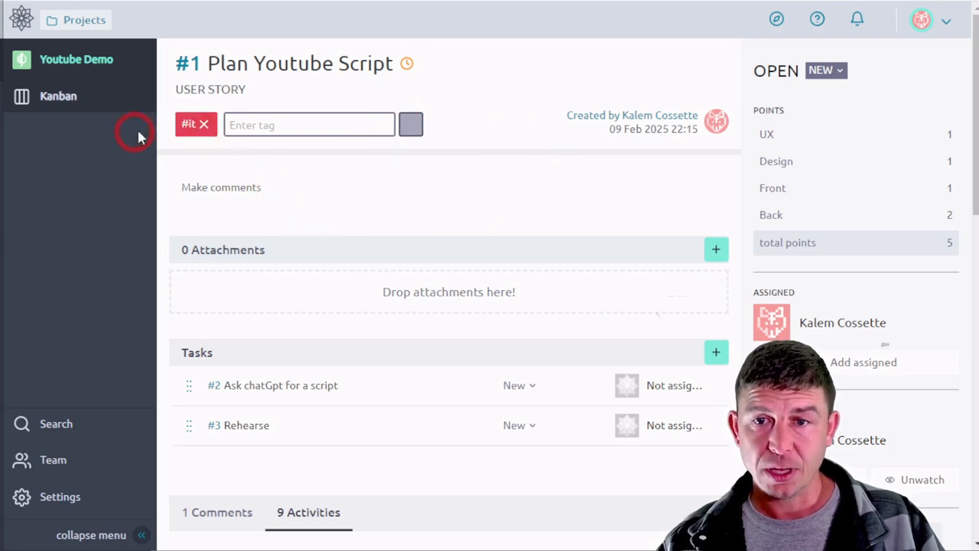
Cycle the Kanban card zoom from Compact through Default and Detailed to Expanded, then open card #1.
left_click(79, 110)
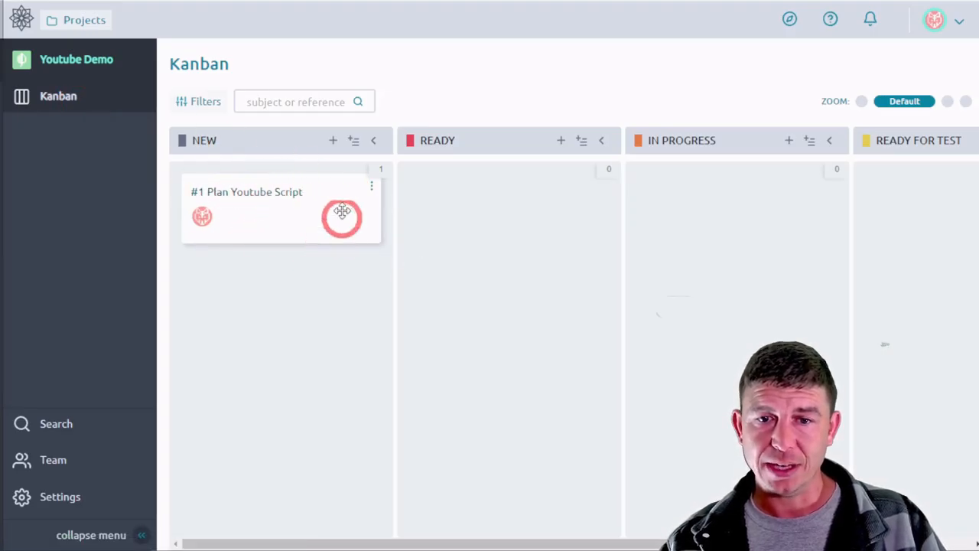
left_click(863, 103)
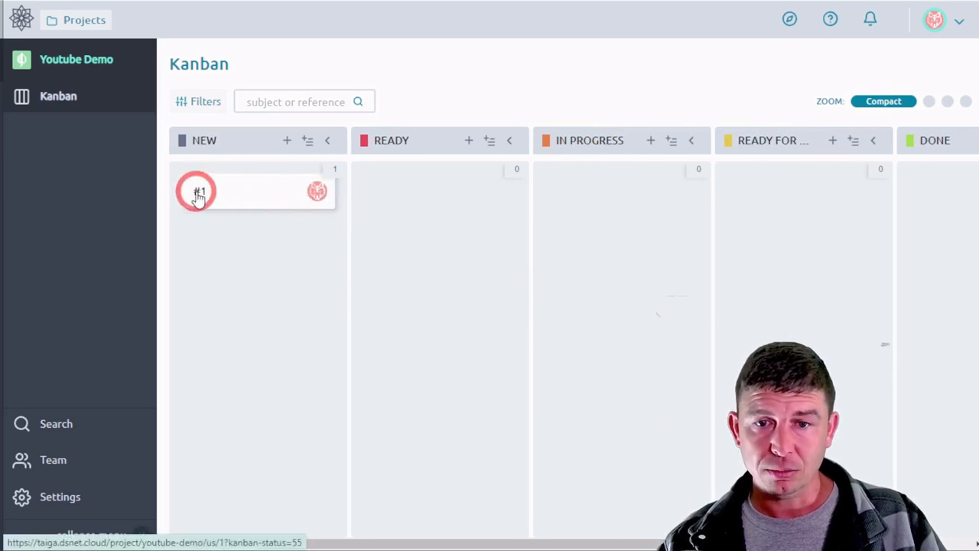
left_click_drag(198, 196, 240, 197)
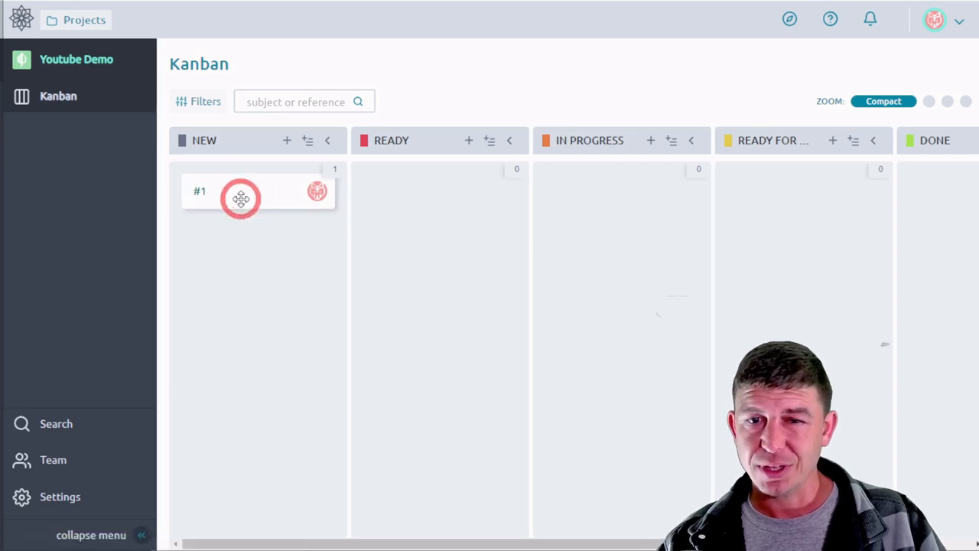
left_click(928, 102)
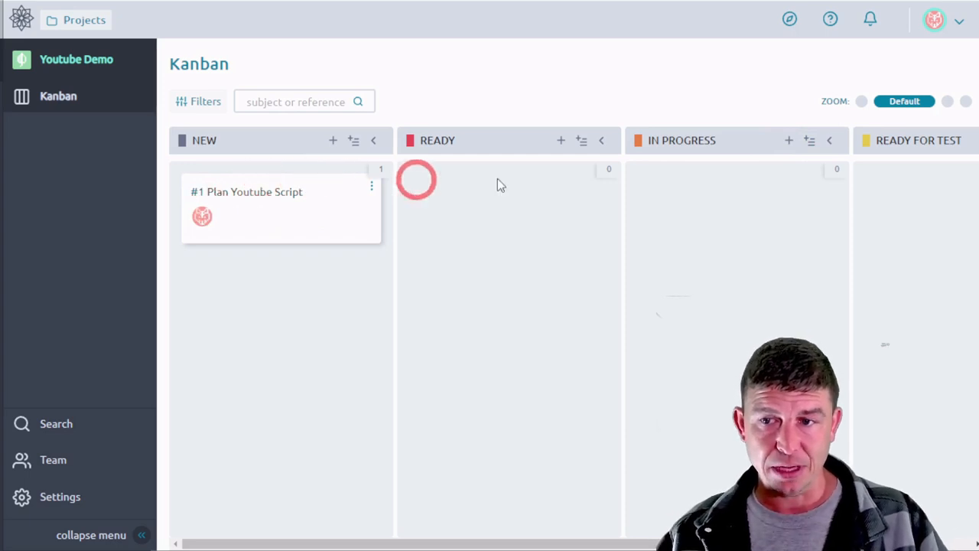
left_click(947, 101)
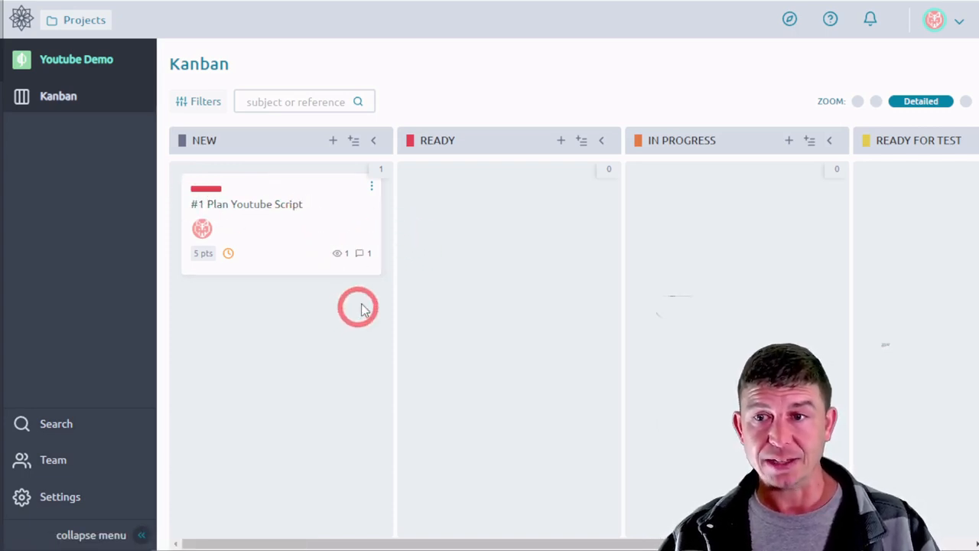
left_click(968, 108)
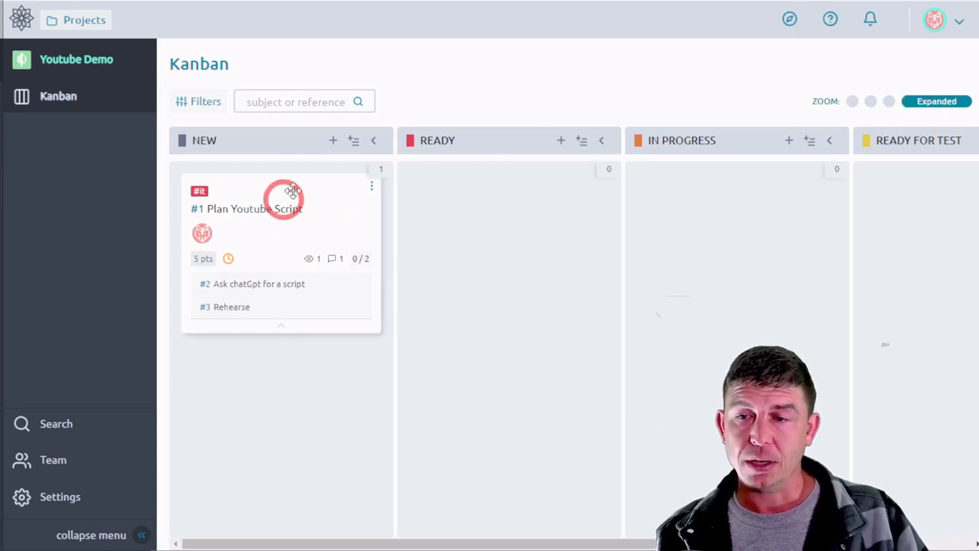
left_click(280, 211)
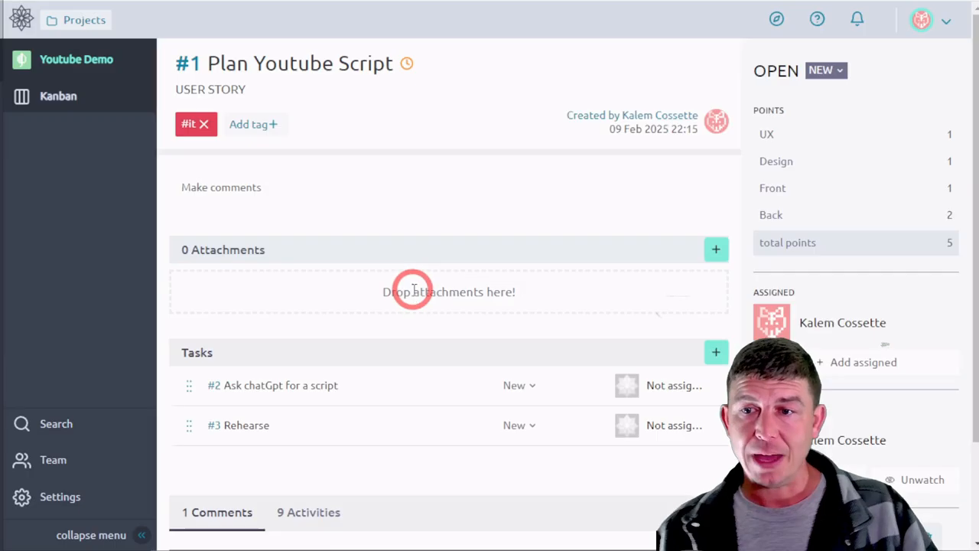
Paste the photo into story #1's description and save it.
left_click(346, 192)
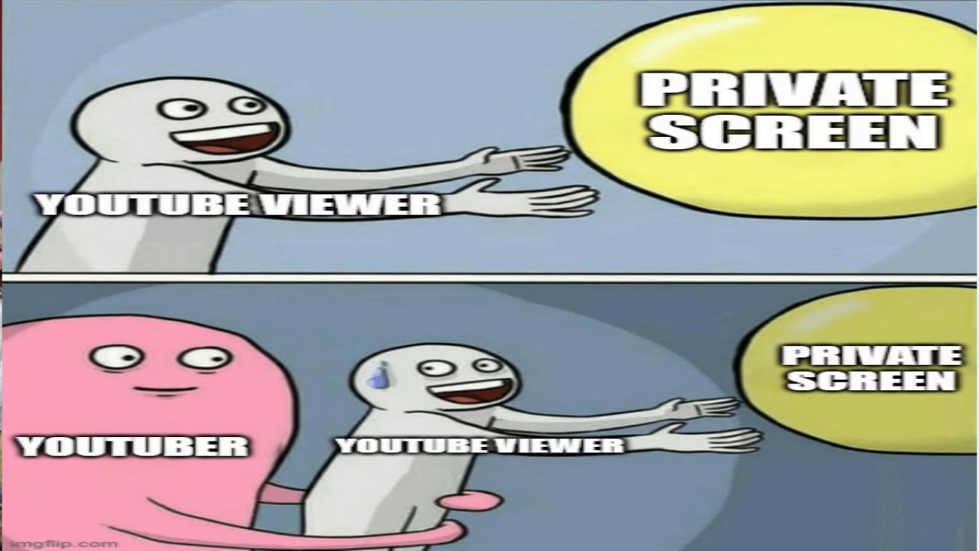
left_click(332, 231)
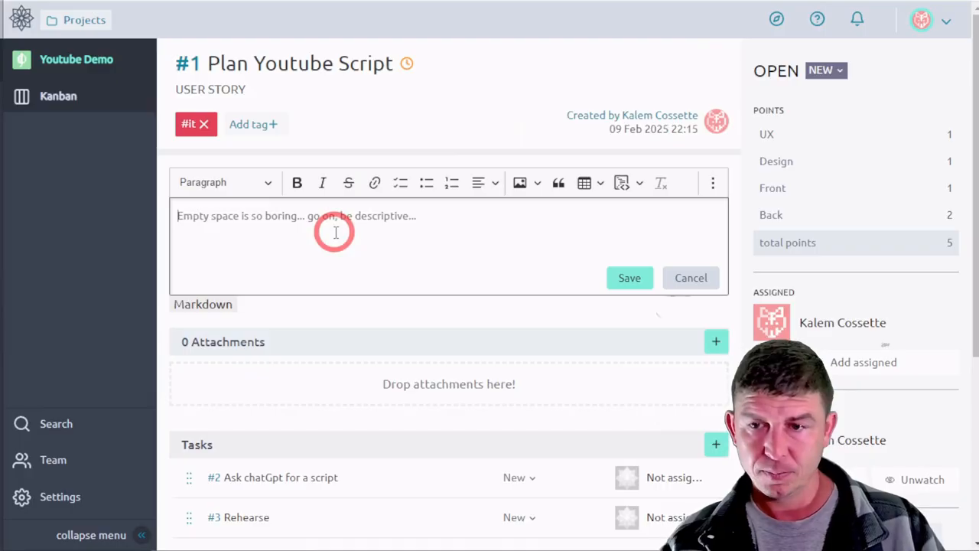
key("ctrl+v")
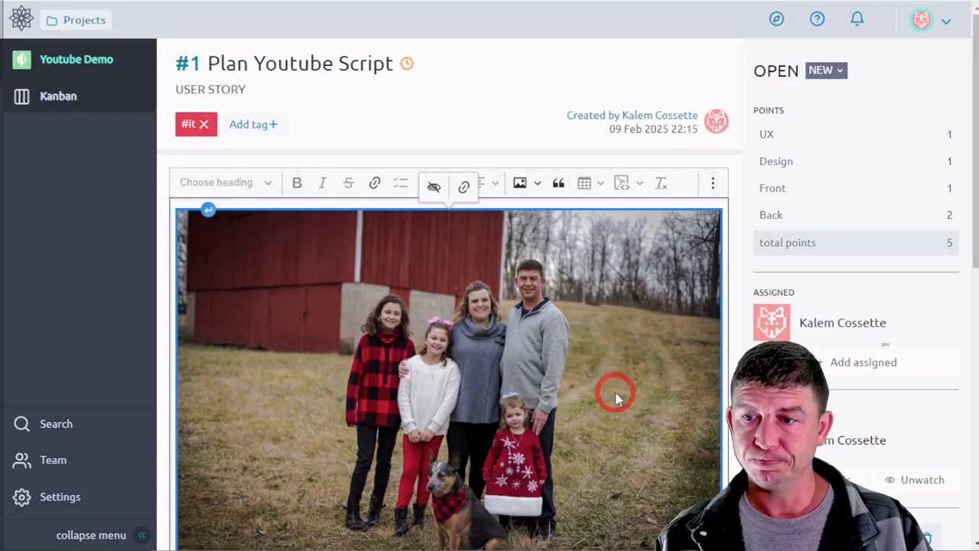
scroll(617, 397, "down", 4)
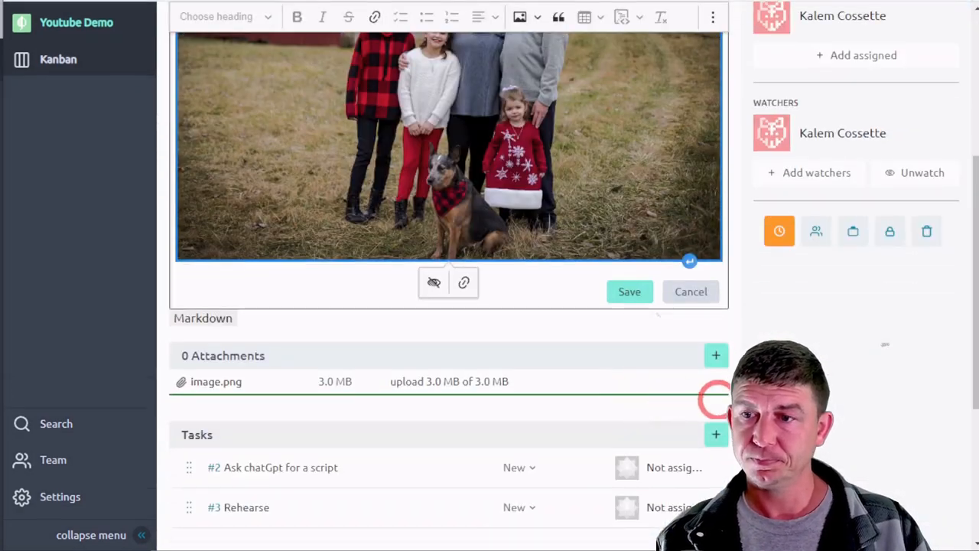
left_click(638, 291)
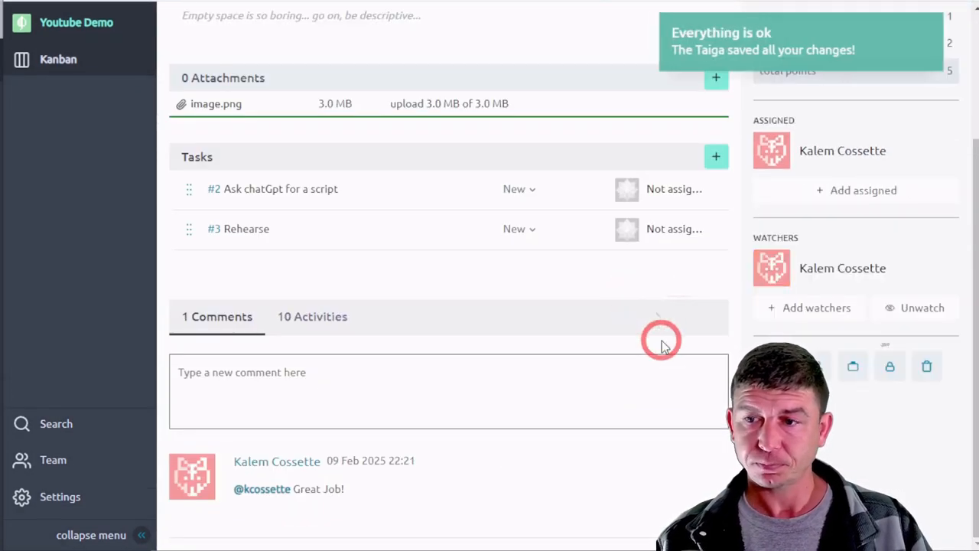
Save the image.png attachment and return to the Kanban board to see the card thumbnail.
scroll(555, 328, "up", 2)
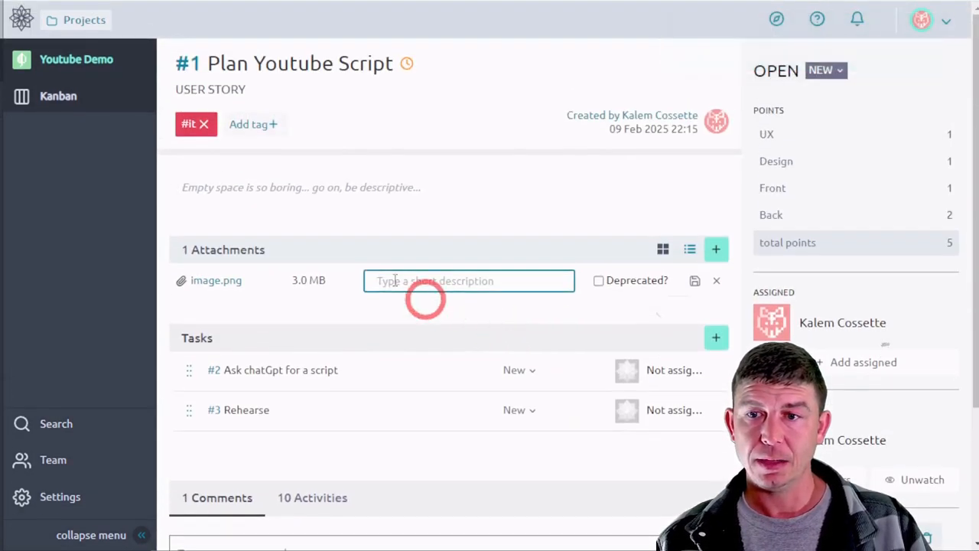
scroll(380, 334, "down", 2)
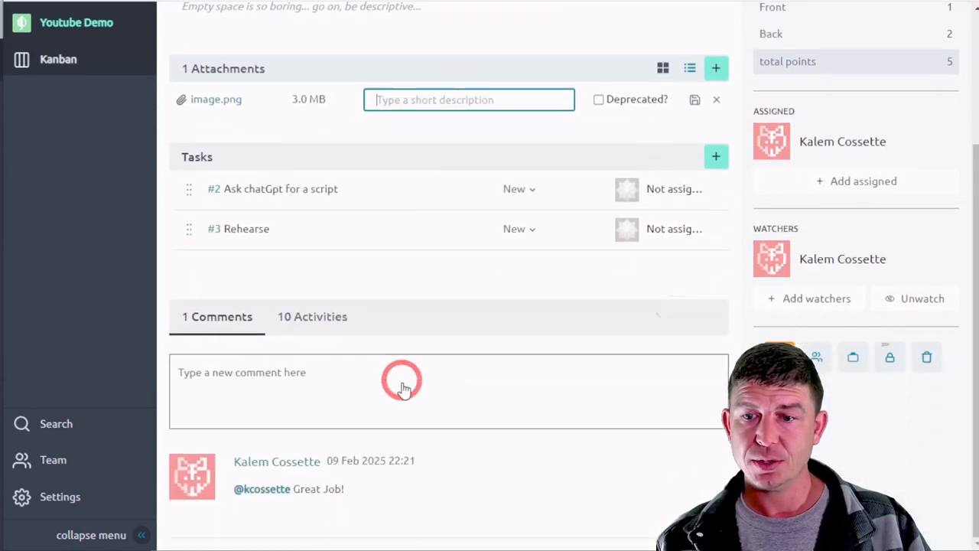
scroll(374, 391, "up", 2)
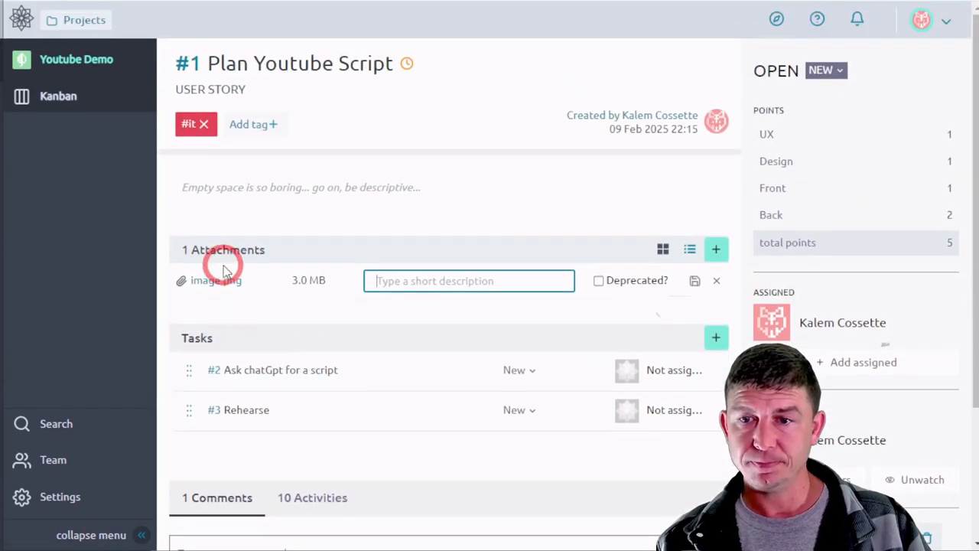
left_click(693, 283)
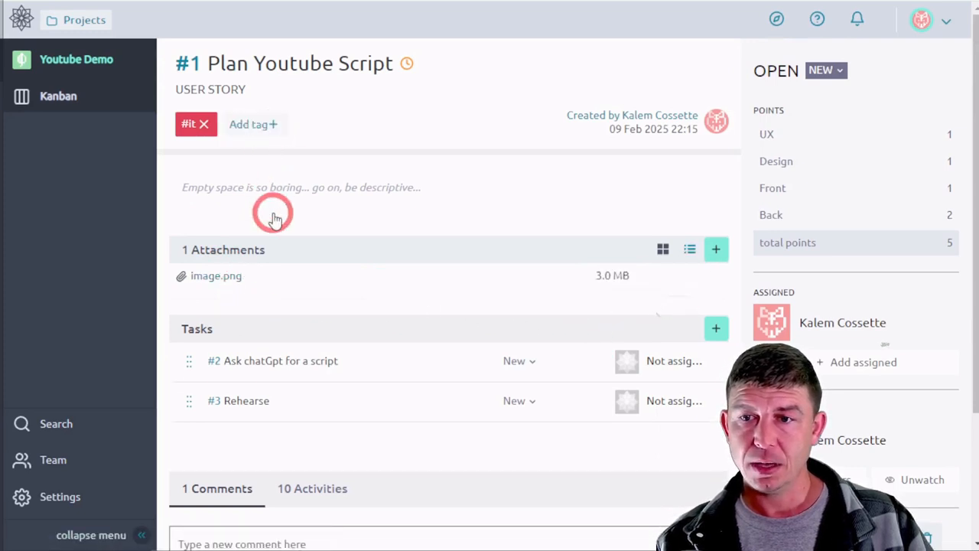
left_click(65, 89)
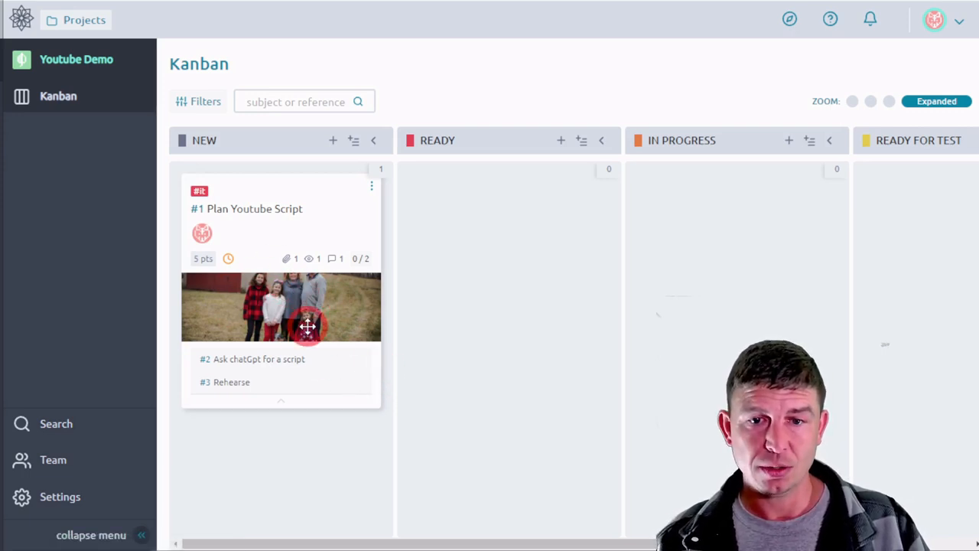
left_click_drag(278, 188, 280, 211)
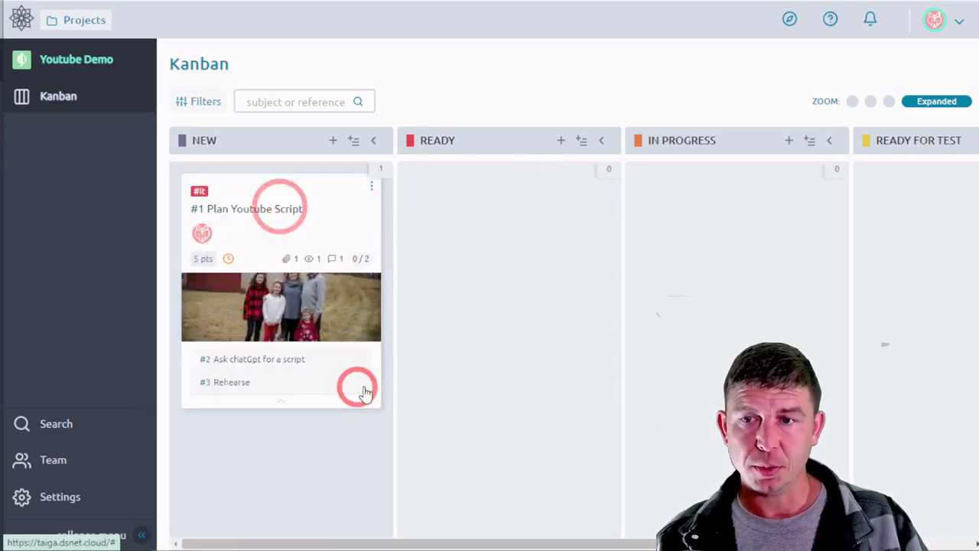
left_click(889, 103)
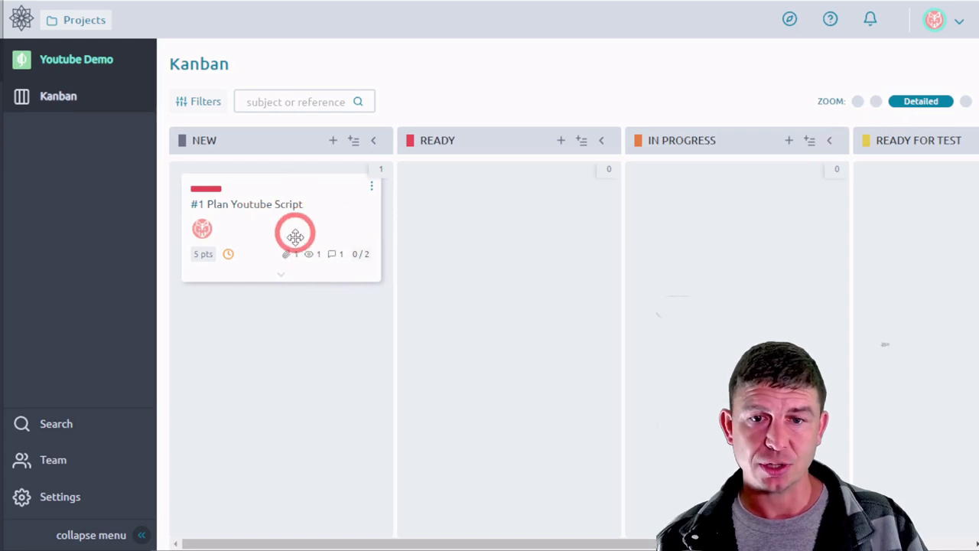
left_click(967, 103)
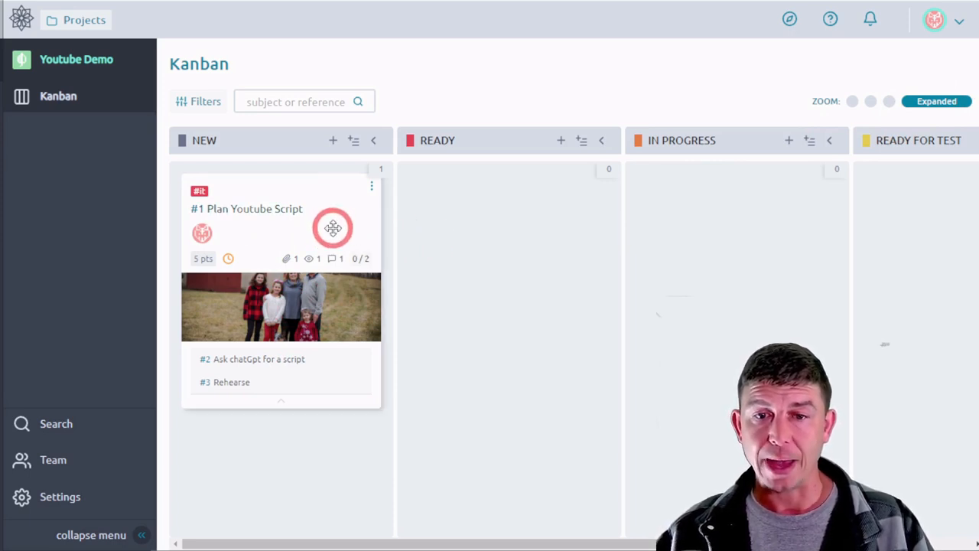
Bulk-insert six stories, Prepare OBS through Explain Taiga, at the bottom of the NEW column.
left_click(352, 144)
left_click(423, 256)
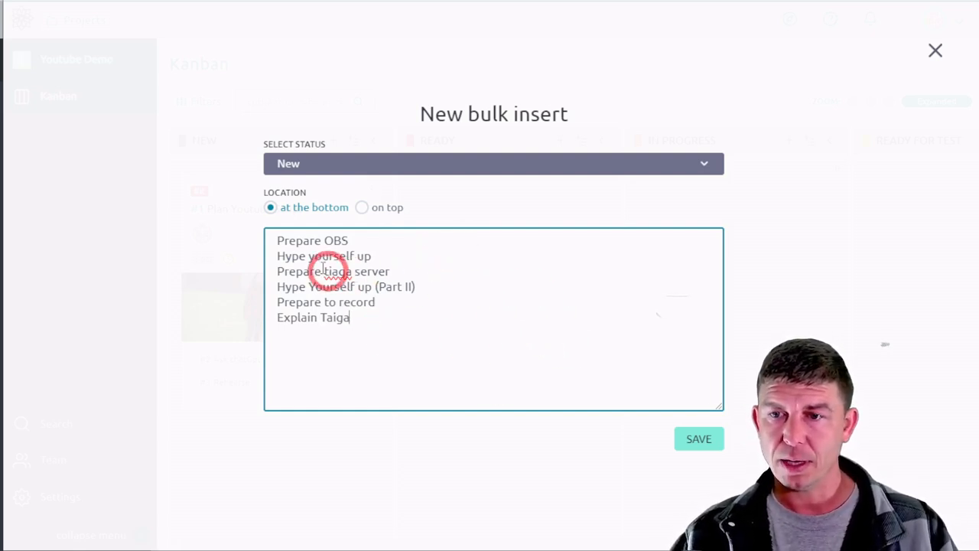
left_click_drag(283, 239, 392, 319)
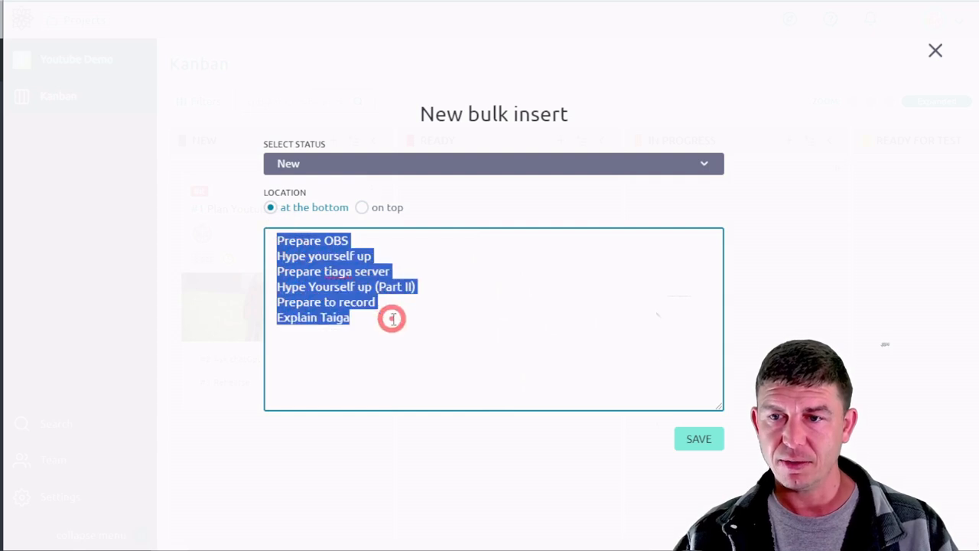
left_click(524, 328)
left_click(290, 174)
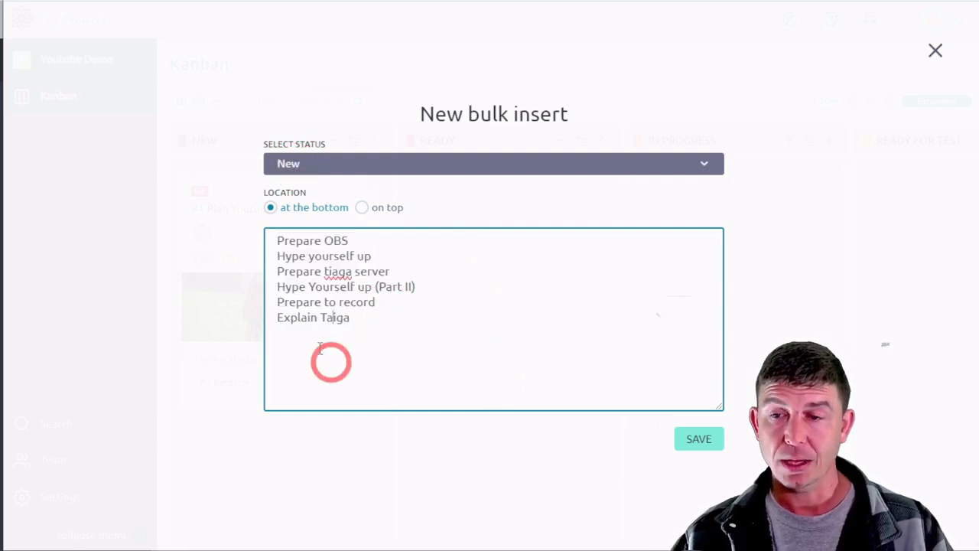
left_click_drag(375, 343, 241, 231)
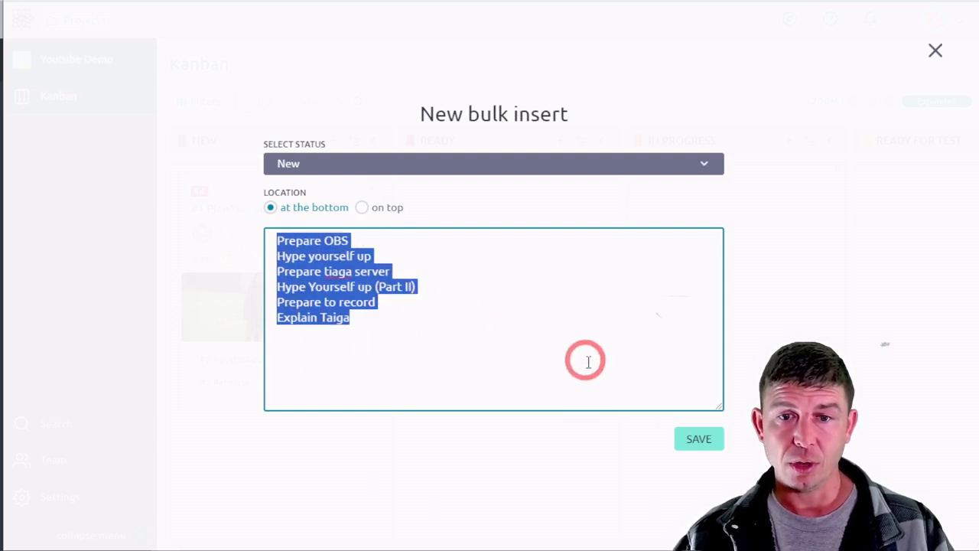
left_click(706, 439)
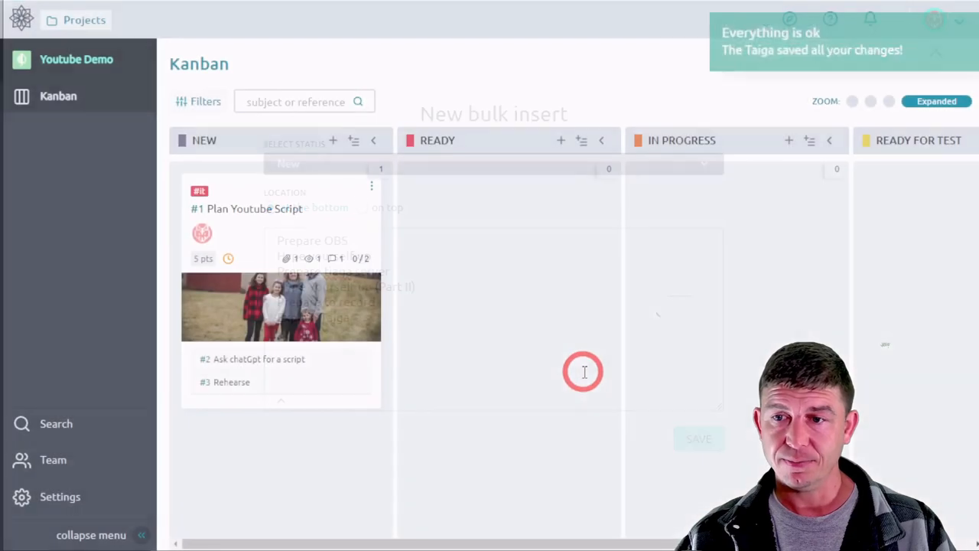
scroll(312, 345, "down", 5)
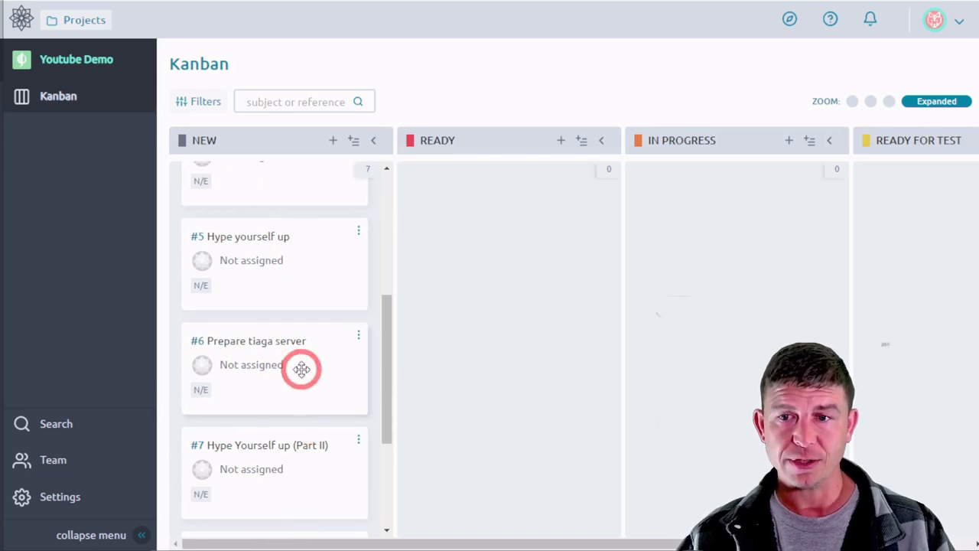
scroll(299, 367, "up", 4)
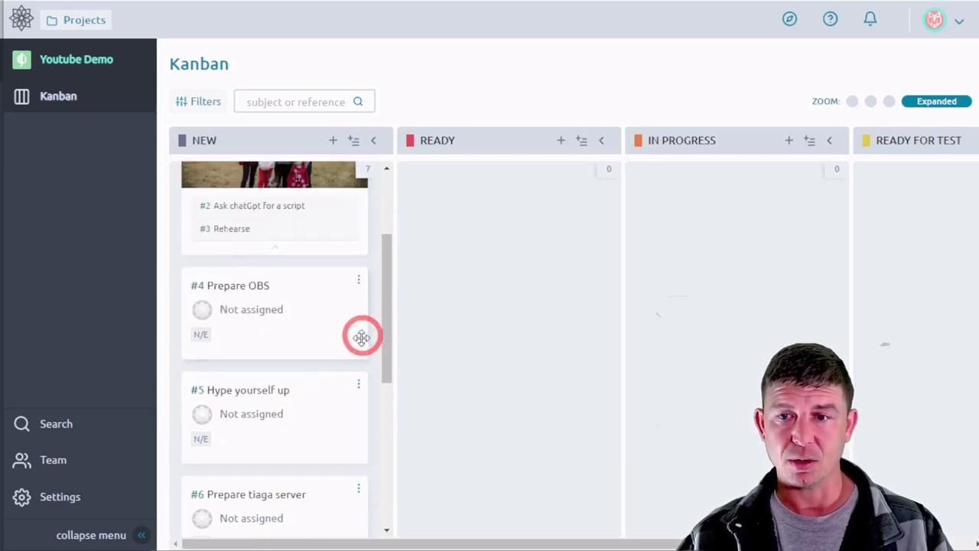
left_click(263, 286)
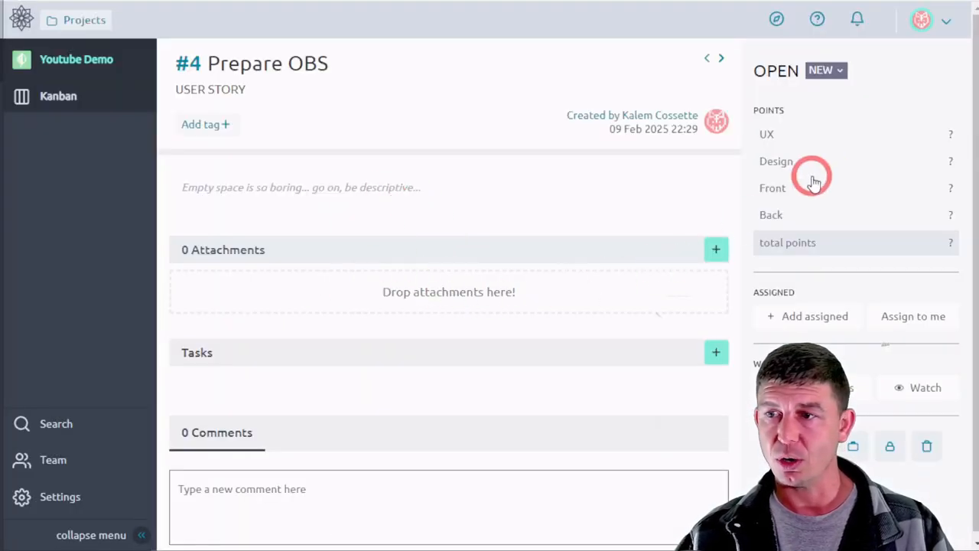
left_click(47, 53)
left_click(39, 94)
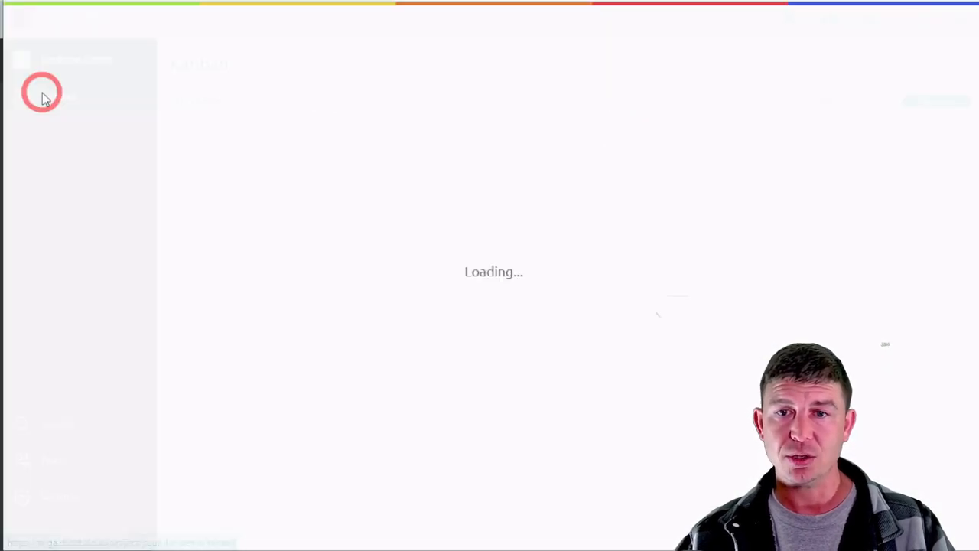
scroll(286, 337, "down", 2)
scroll(286, 351, "down", 3)
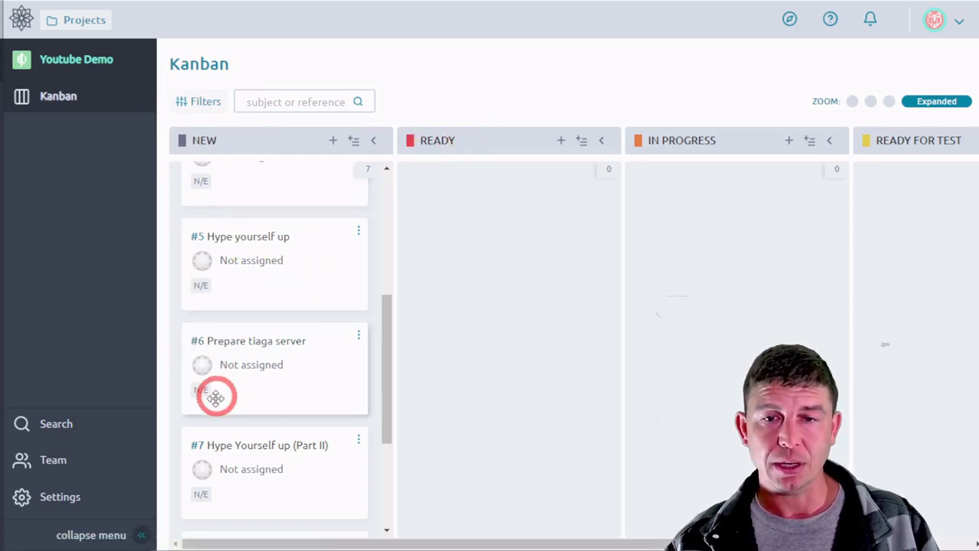
scroll(304, 339, "up", 5)
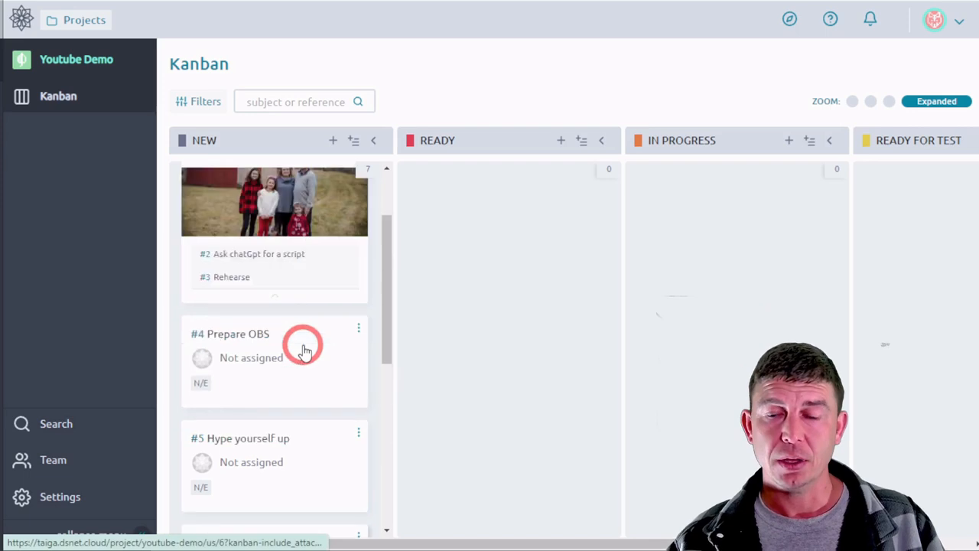
scroll(245, 349, "down", 2)
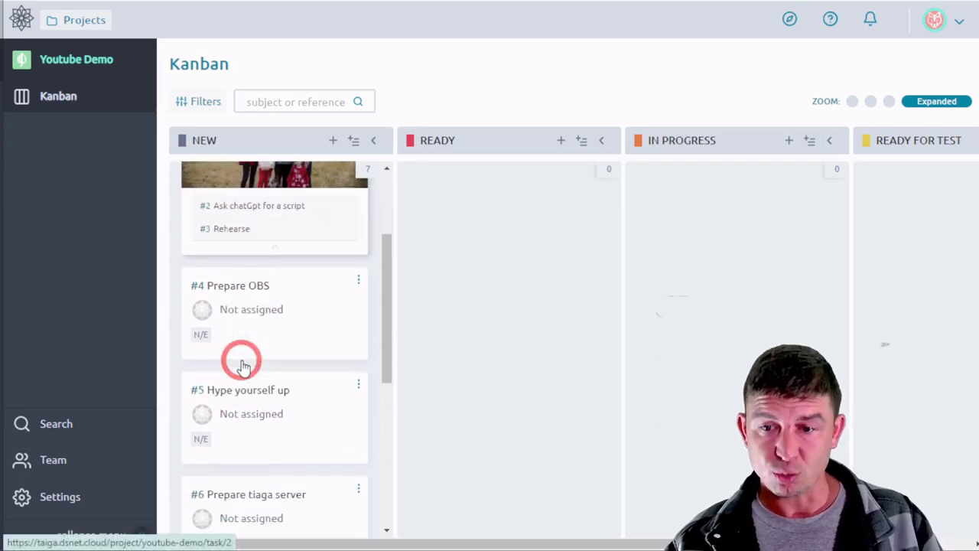
Move card #4 Prepare OBS from NEW into READY and bring up project search.
left_click_drag(313, 341, 498, 319)
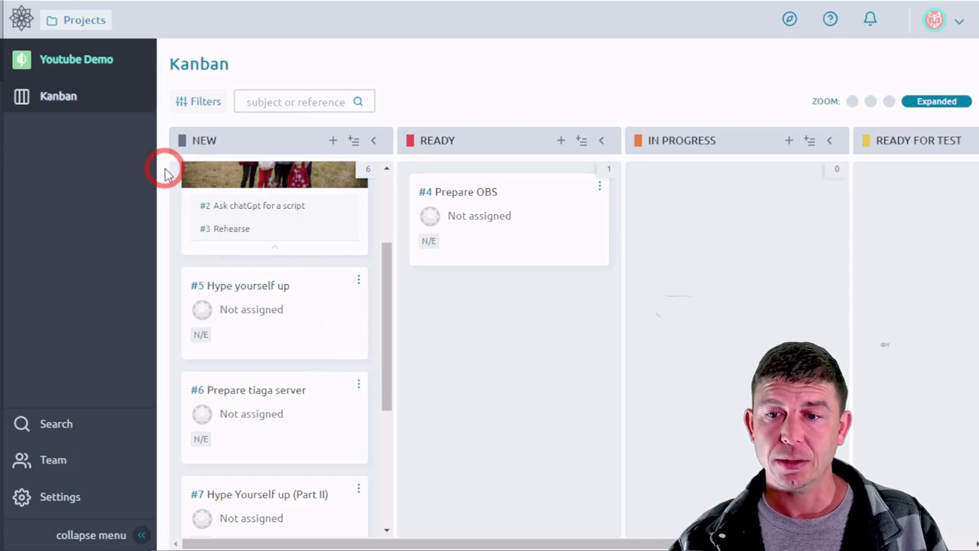
left_click(74, 433)
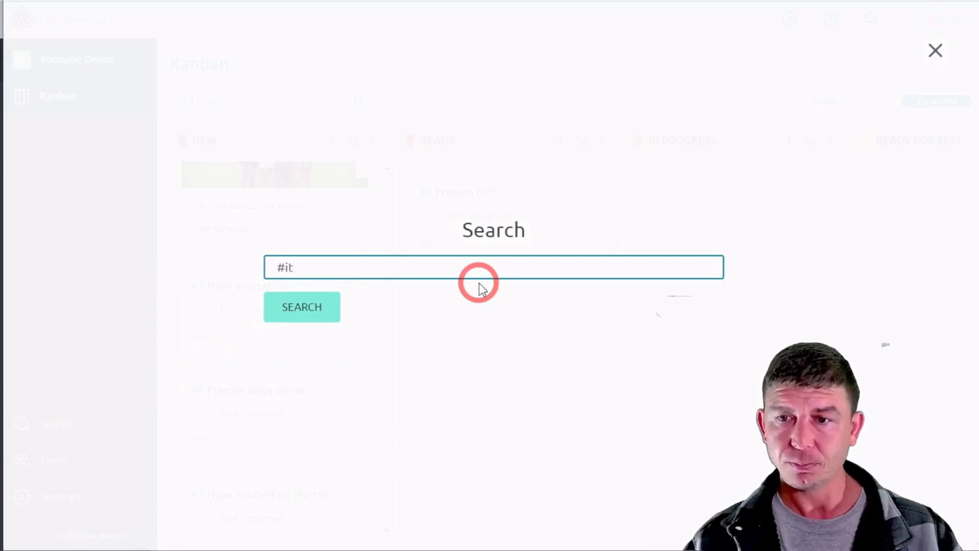
Search for '#it' to find #1 Plan Youtube Script, then go back to the Kanban board.
type("#it")
left_click(310, 305)
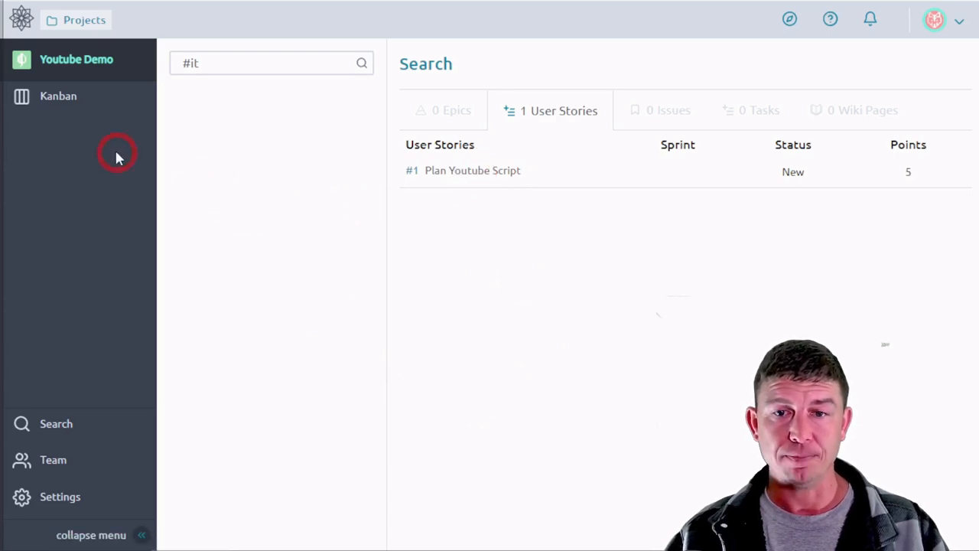
left_click(86, 112)
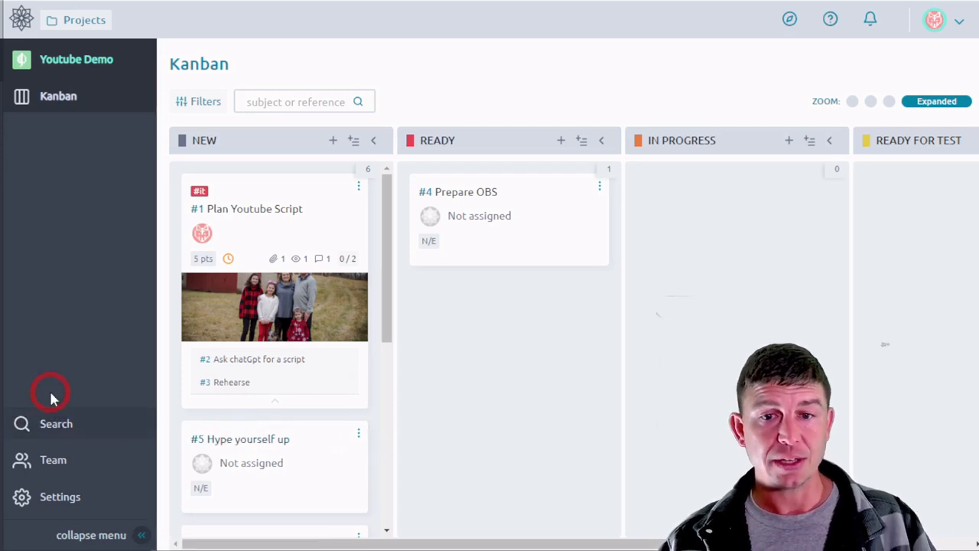
Show the Team page and filter its member list to the Product Owner role.
left_click(75, 422)
left_click(77, 459)
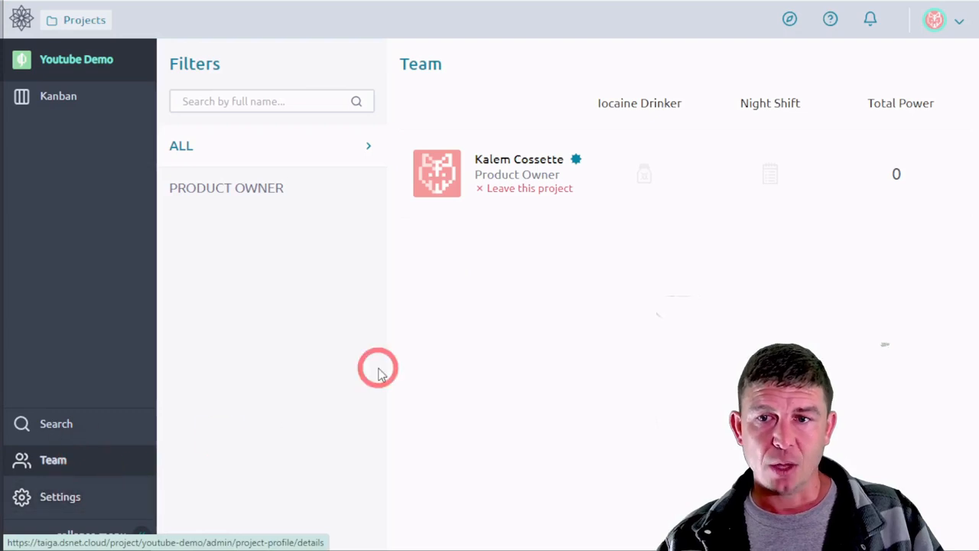
left_click(256, 147)
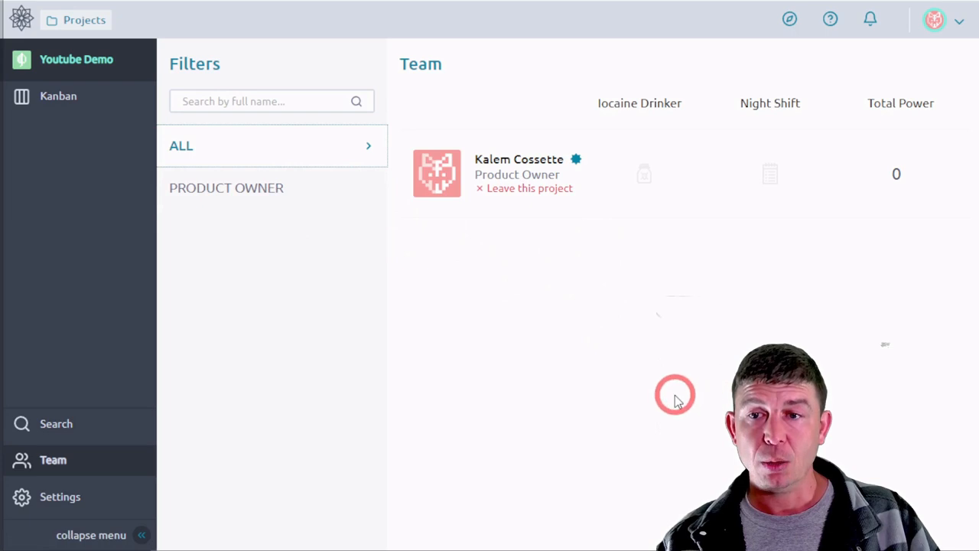
left_click(225, 198)
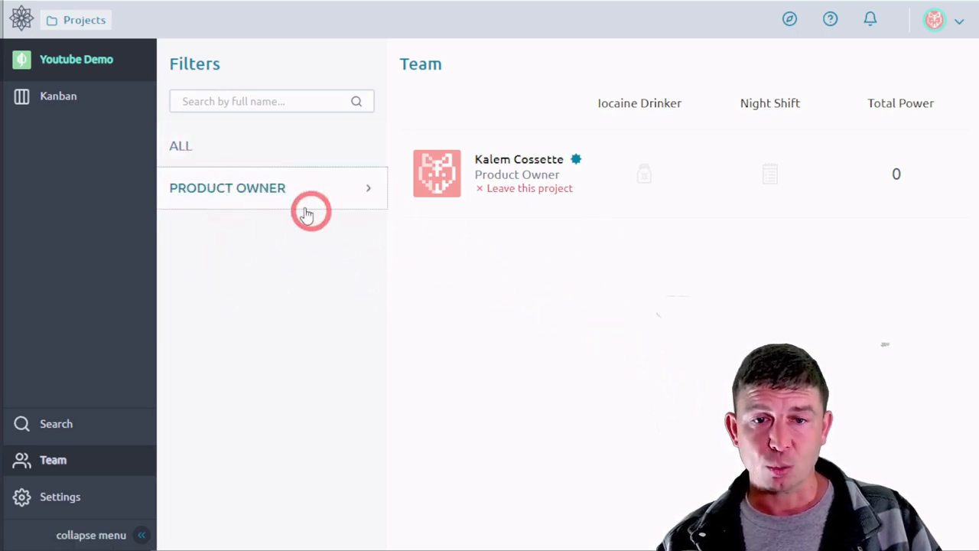
left_click(227, 194)
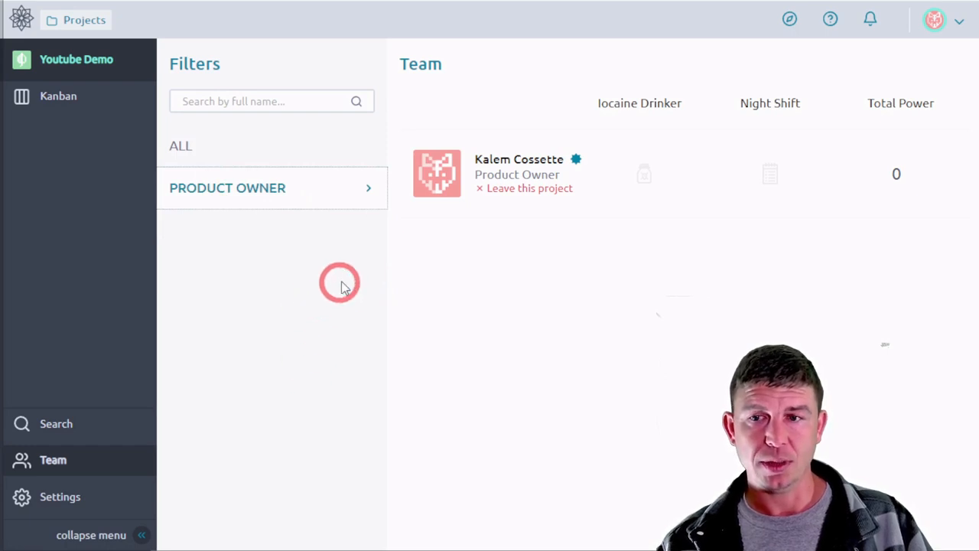
Open Youtube Demo's Project details, selecting its name and 'Demo Project' description, and start a new tag.
left_click(77, 508)
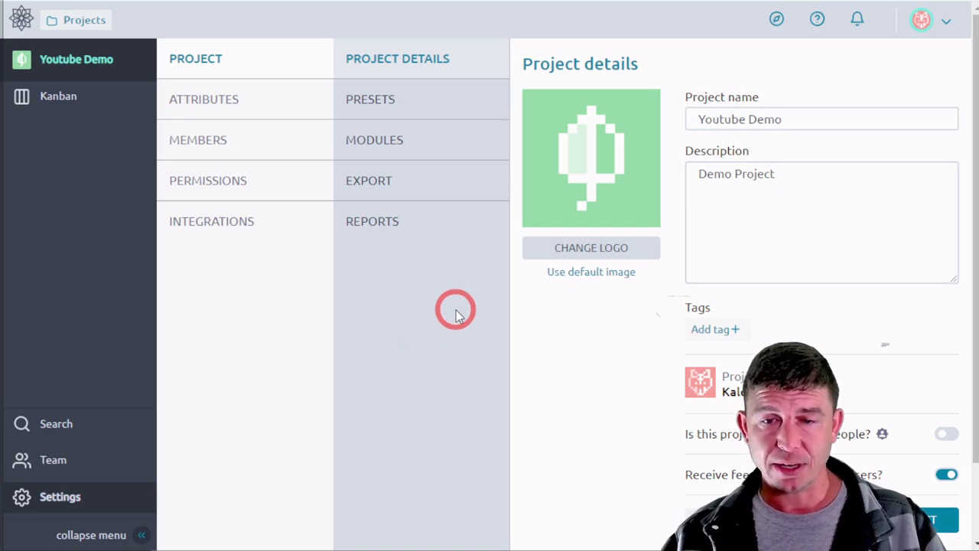
left_click_drag(797, 115, 662, 112)
left_click_drag(846, 203, 701, 194)
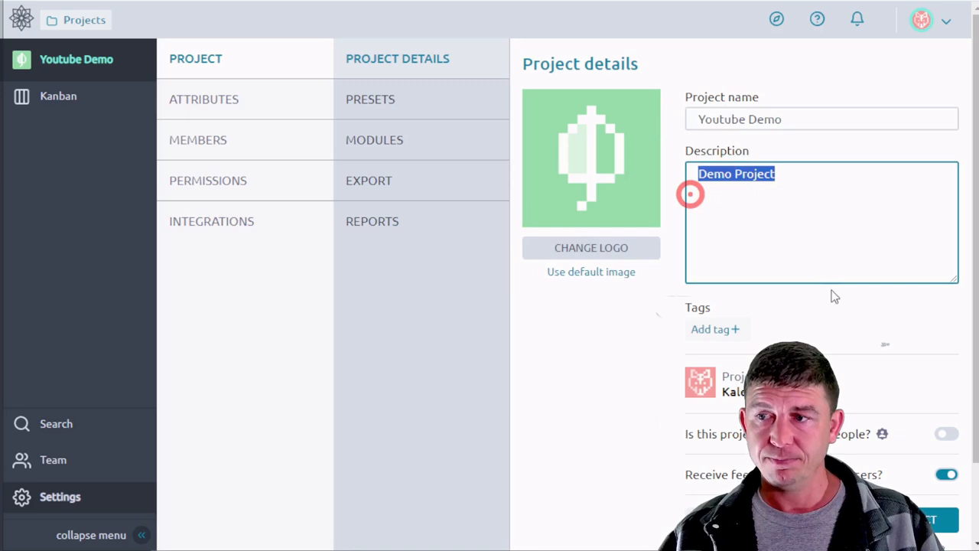
left_click(700, 329)
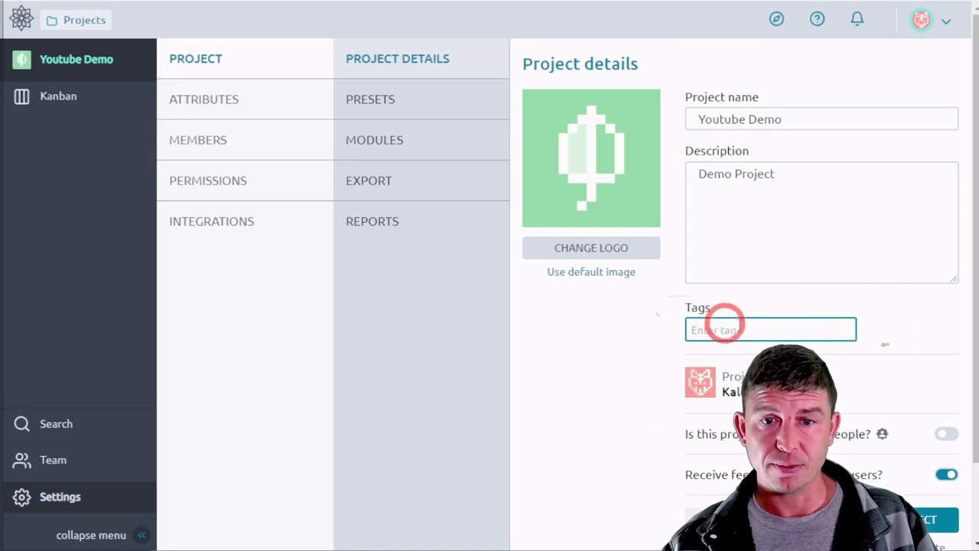
Look through the rest of Project details and reset the project logo to the default image.
scroll(880, 321, "down", 1)
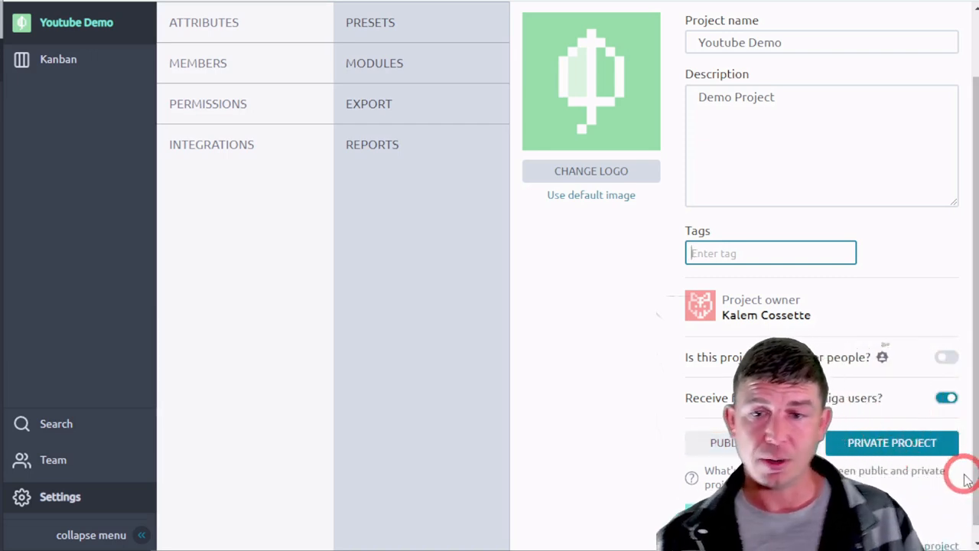
scroll(962, 488, "down", 1)
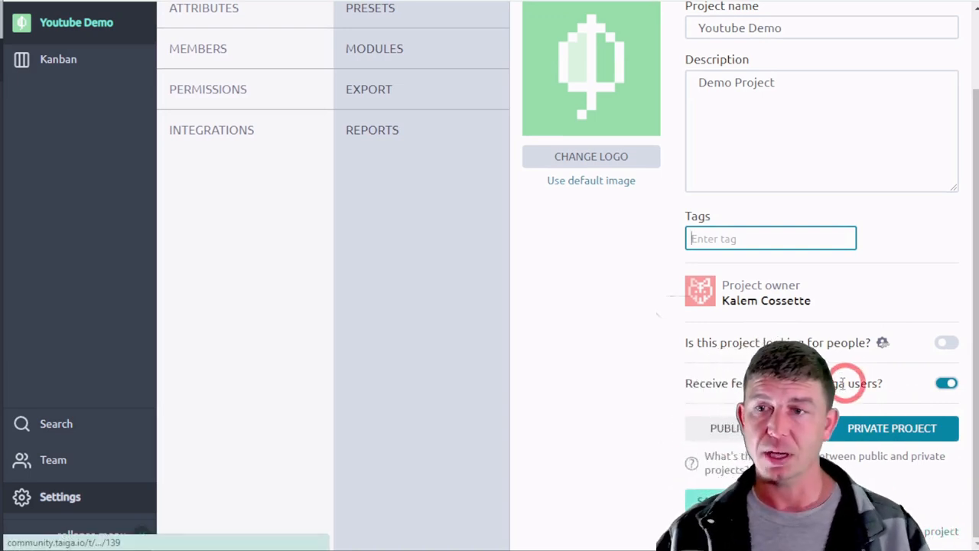
scroll(844, 382, "up", 2)
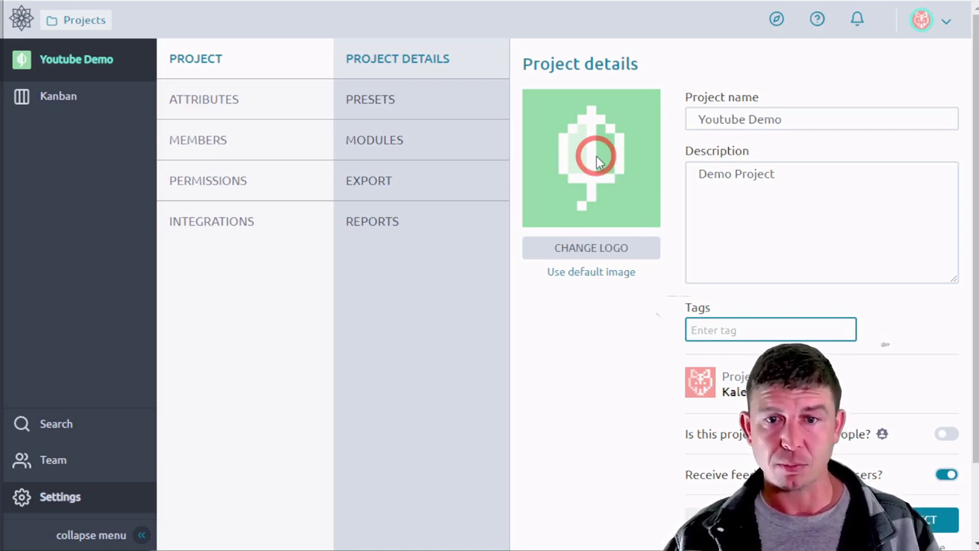
left_click(593, 268)
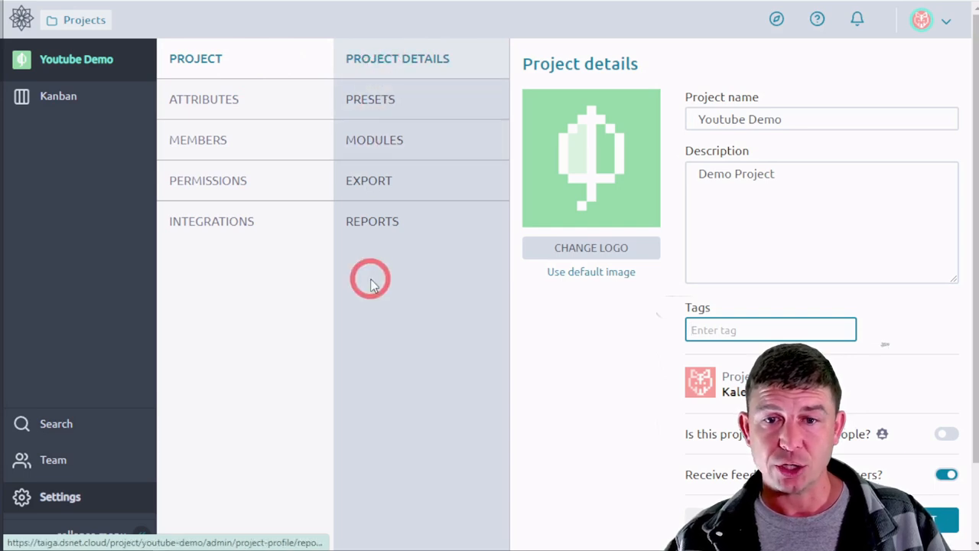
Review the Presets, keeping story status New and points '?', then view the Modules settings.
left_click(419, 114)
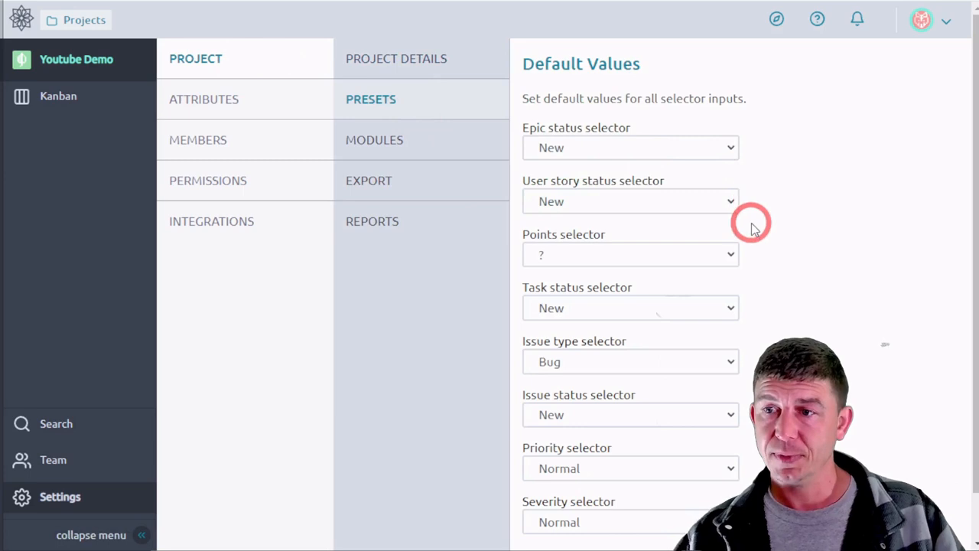
scroll(750, 221, "down", 1)
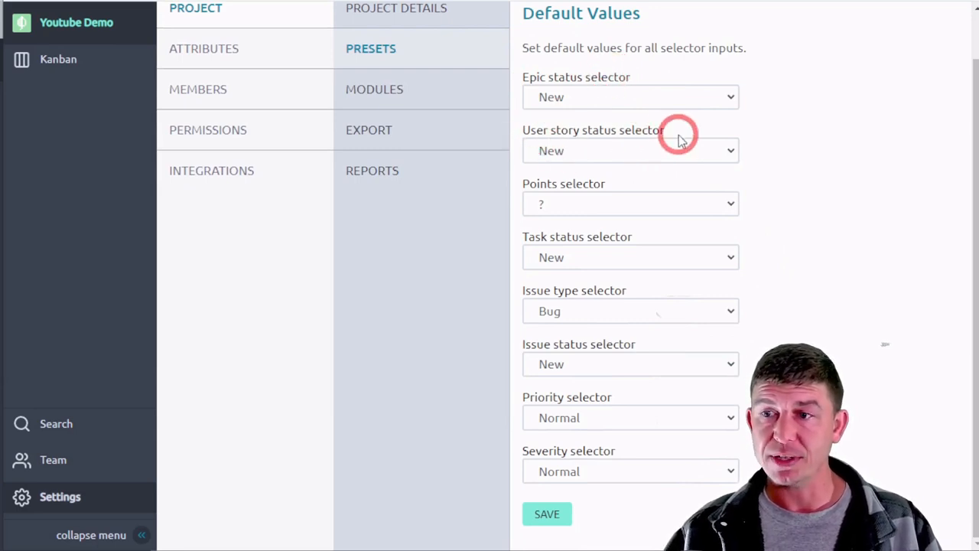
left_click(627, 149)
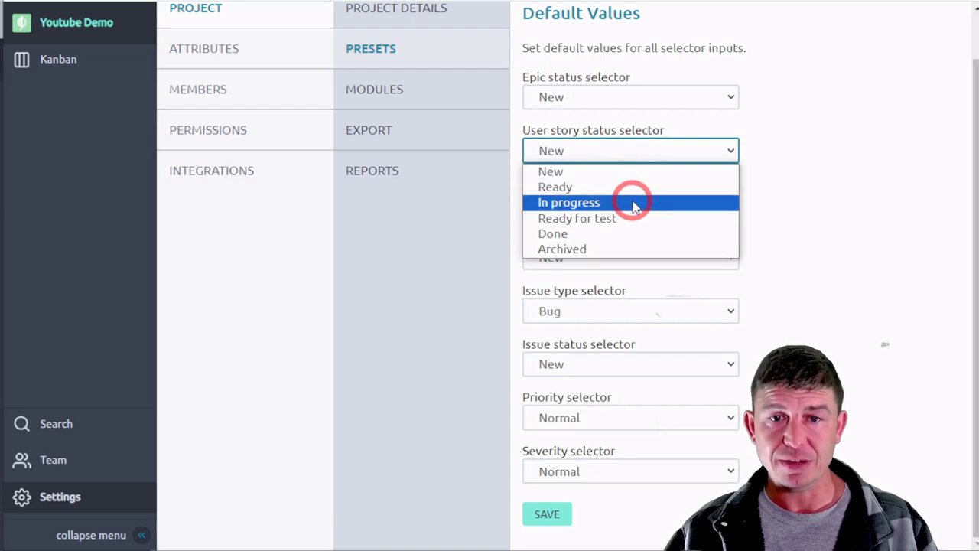
left_click(645, 173)
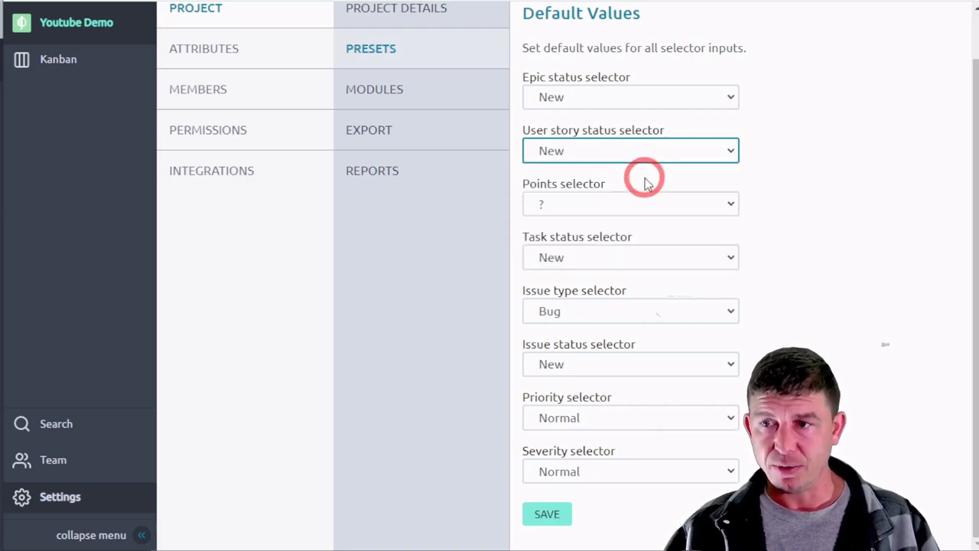
left_click(718, 212)
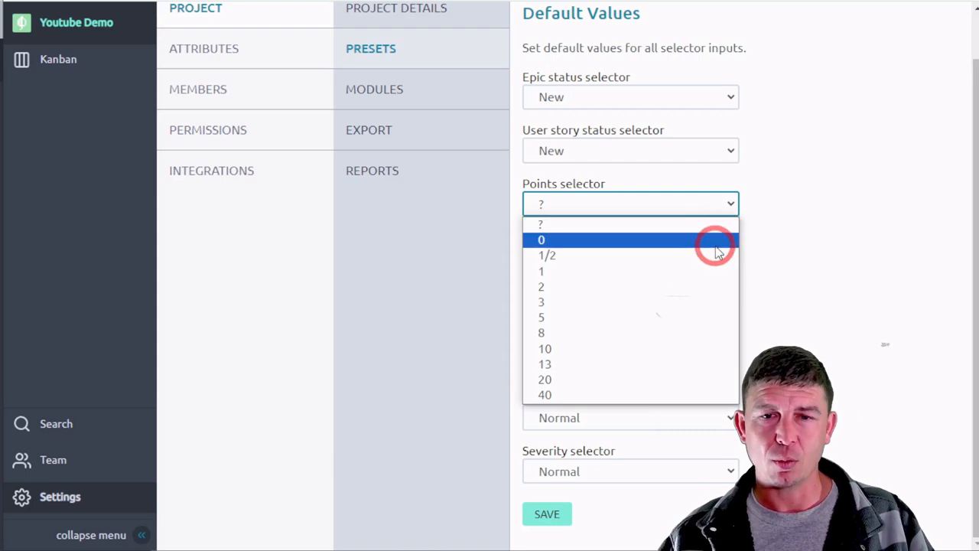
left_click(848, 265)
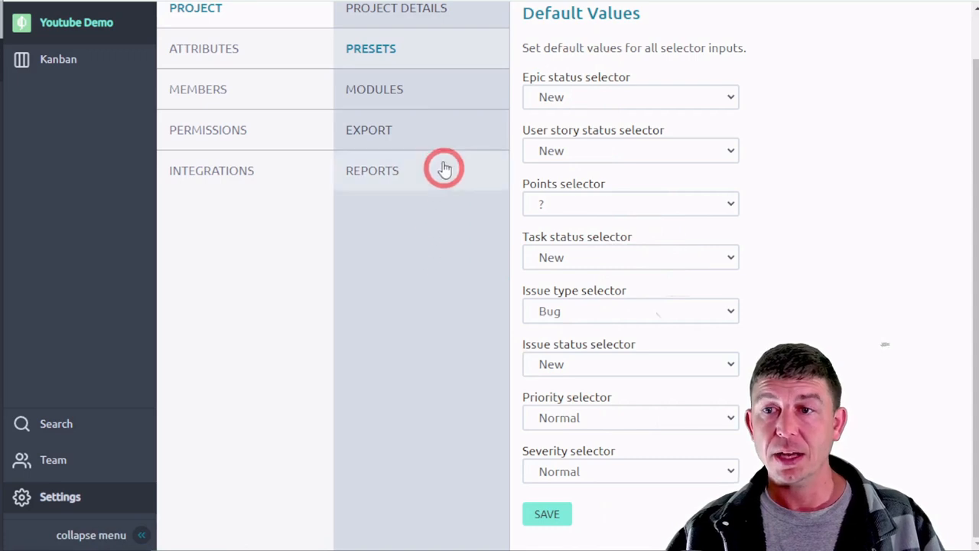
left_click(406, 107)
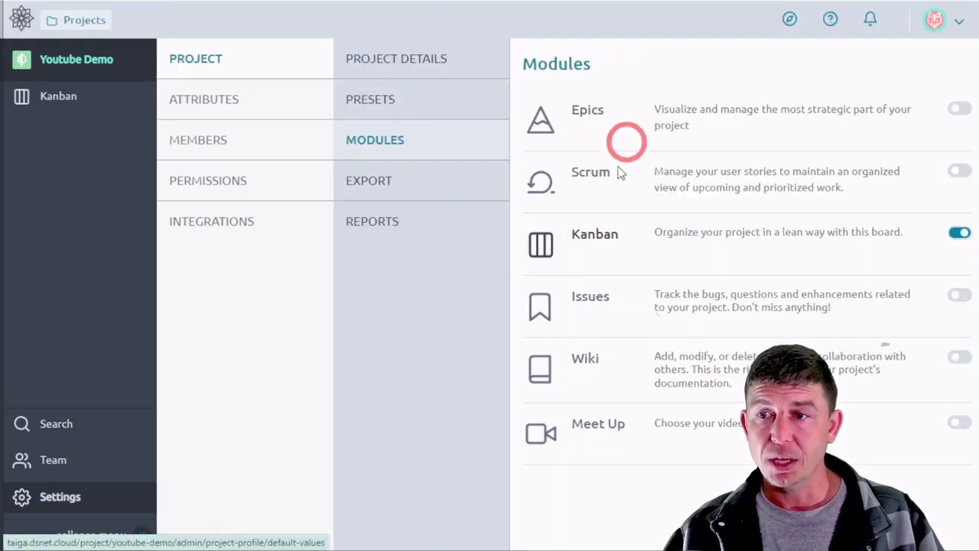
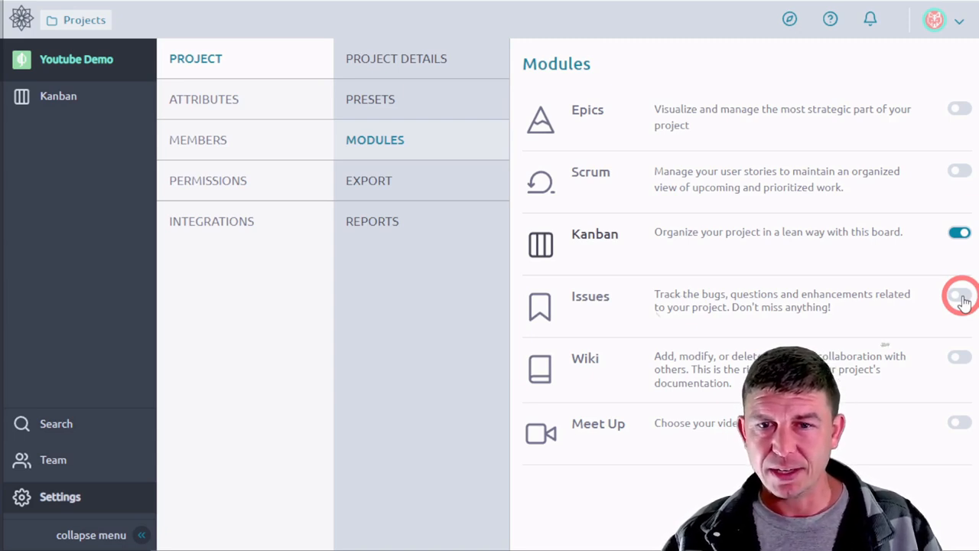
Turn on the Issues module, then switch Wiki on and back off.
left_click(960, 297)
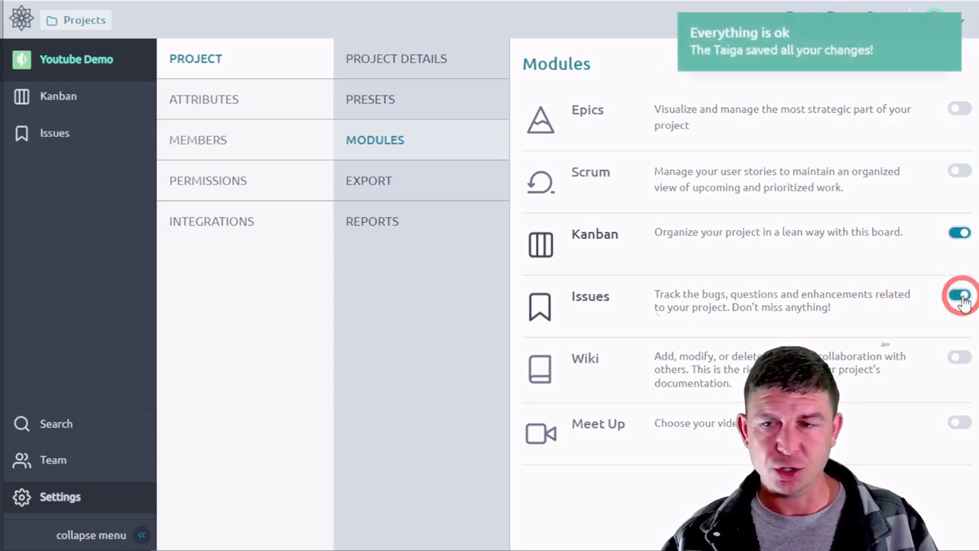
left_click(42, 142)
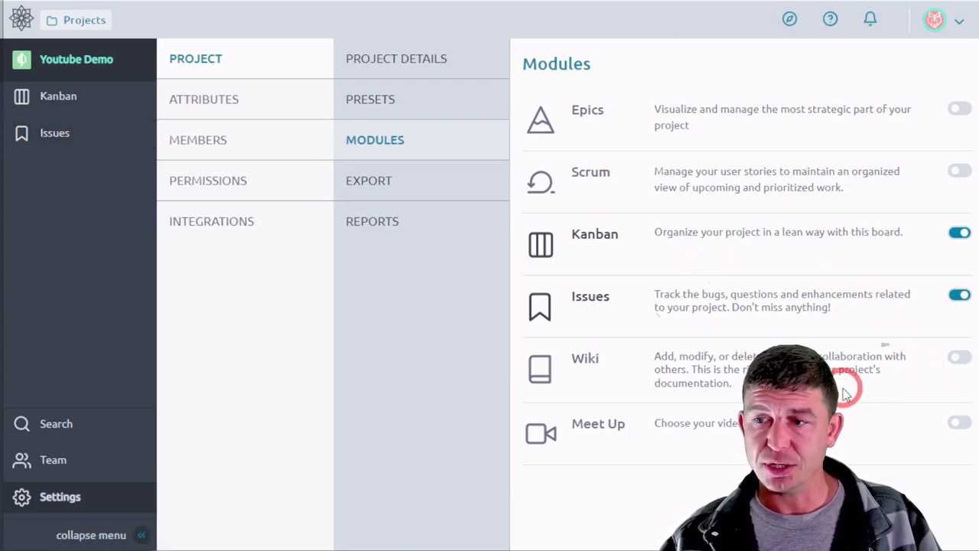
left_click(957, 359)
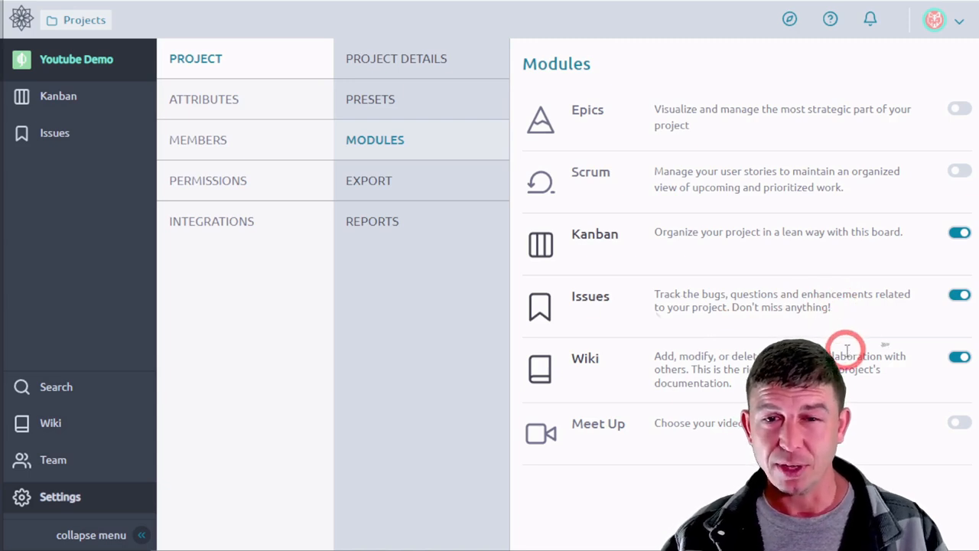
left_click(959, 360)
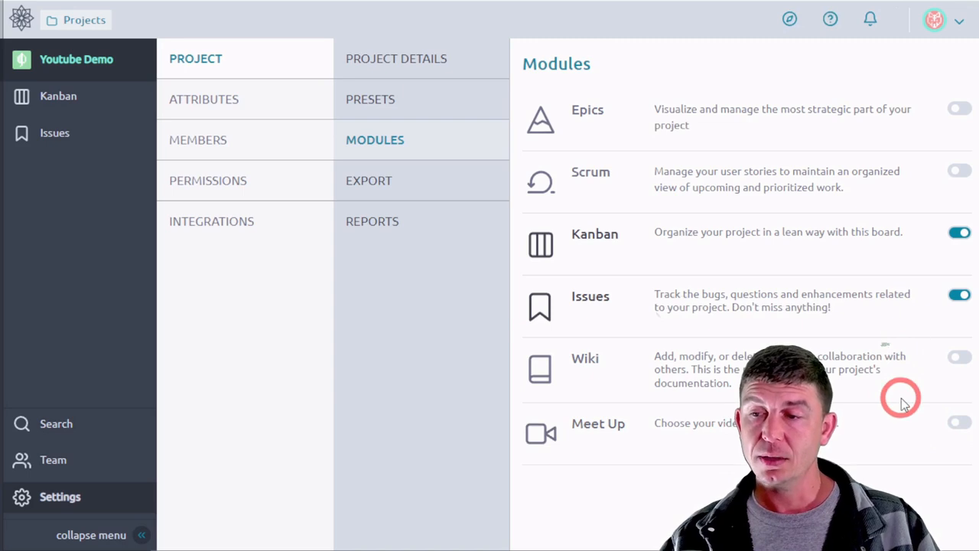
Switch Meet Up on, look at its videoconference system choices, then turn it back off.
left_click(958, 423)
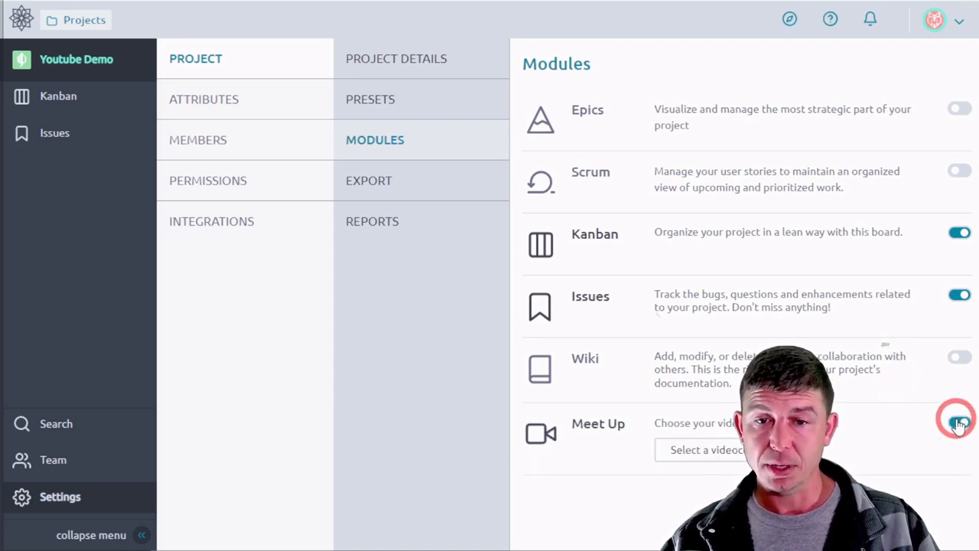
left_click(773, 450)
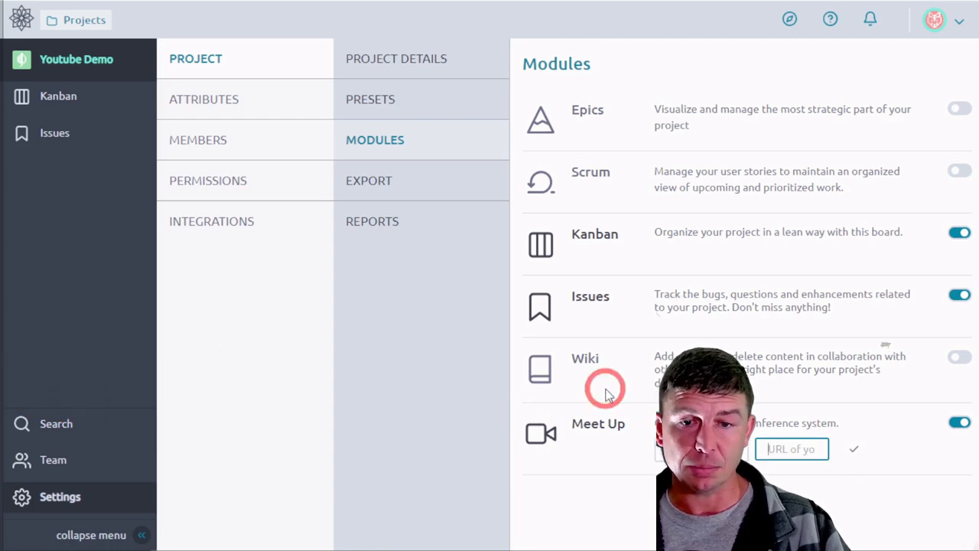
left_click(959, 423)
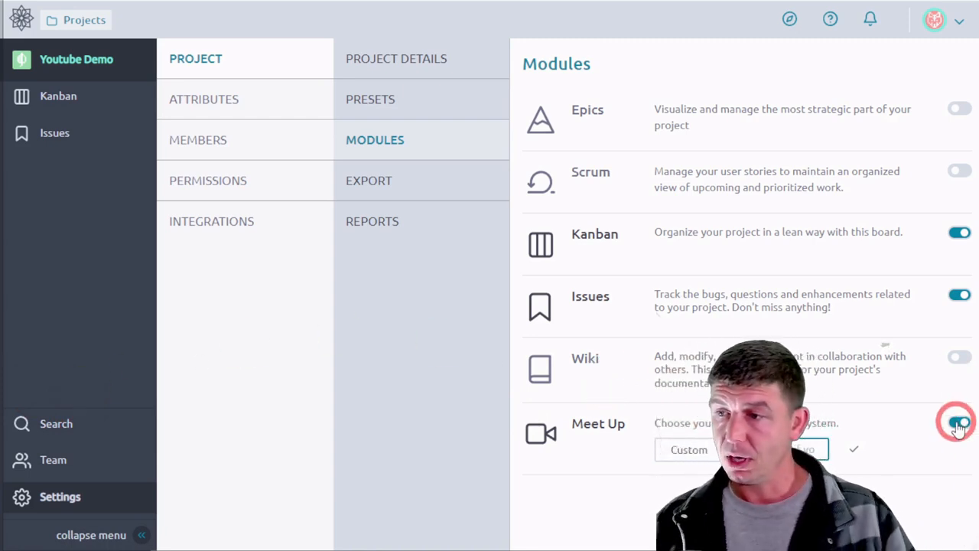
left_click(958, 423)
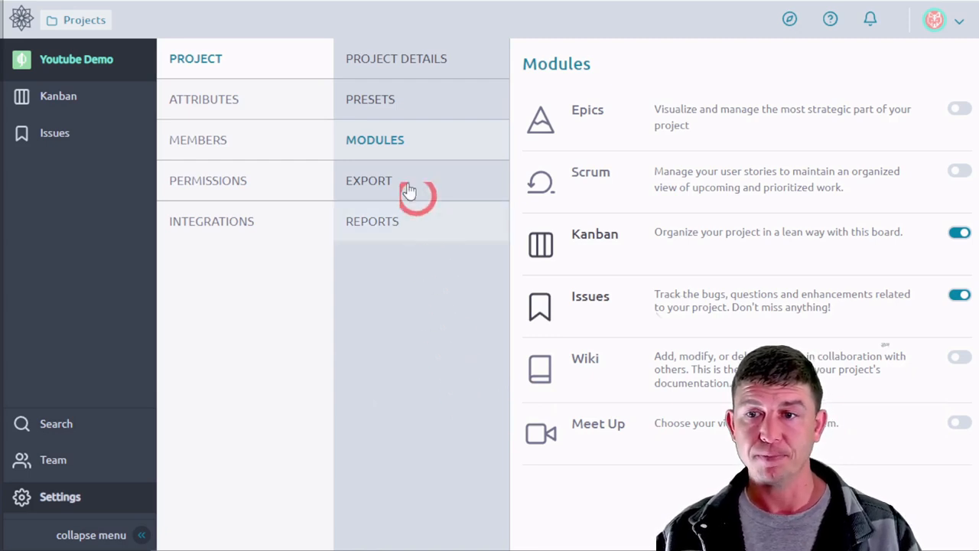
Request a full project export, then go to the Reports settings page.
left_click(364, 184)
left_click(552, 142)
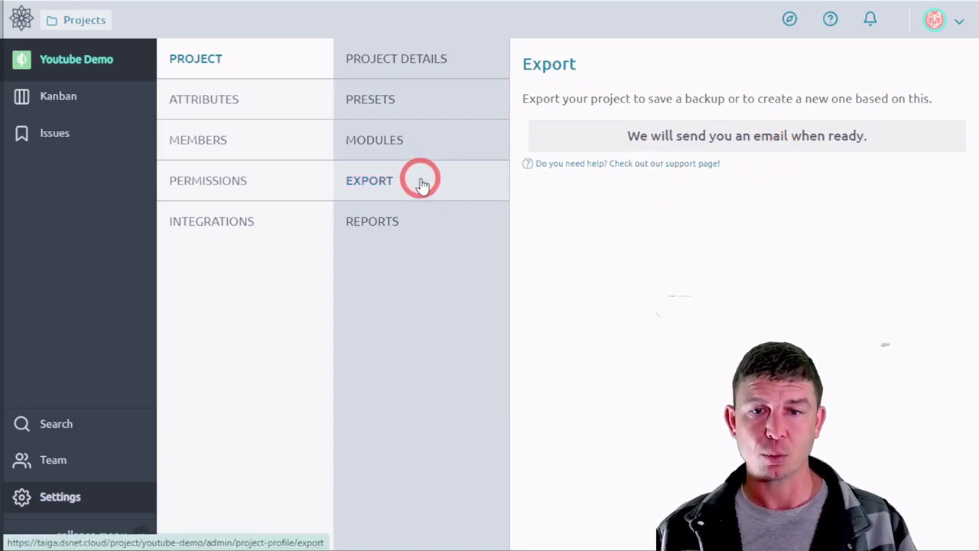
left_click(382, 229)
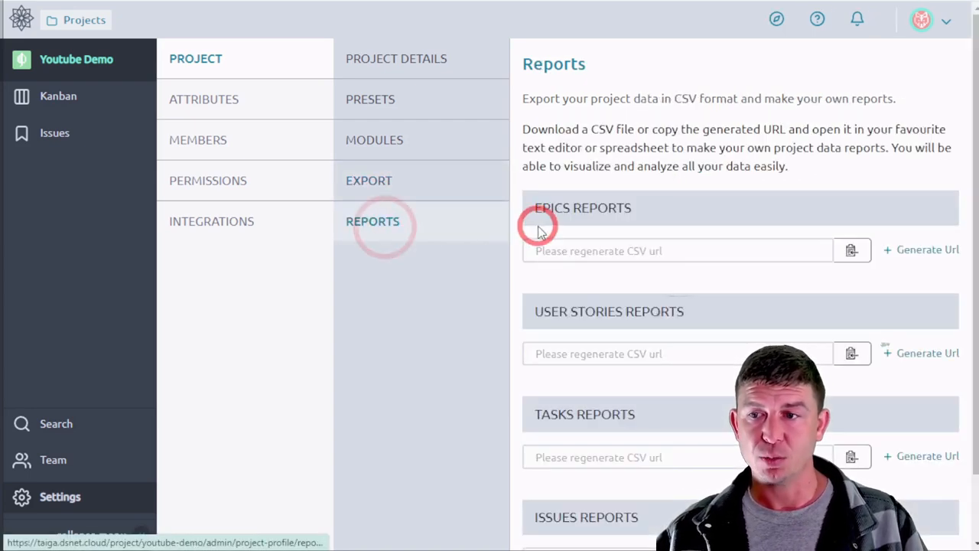
Generate the User Stories report CSV URL and save the downloaded CSV file.
scroll(672, 222, "down", 1)
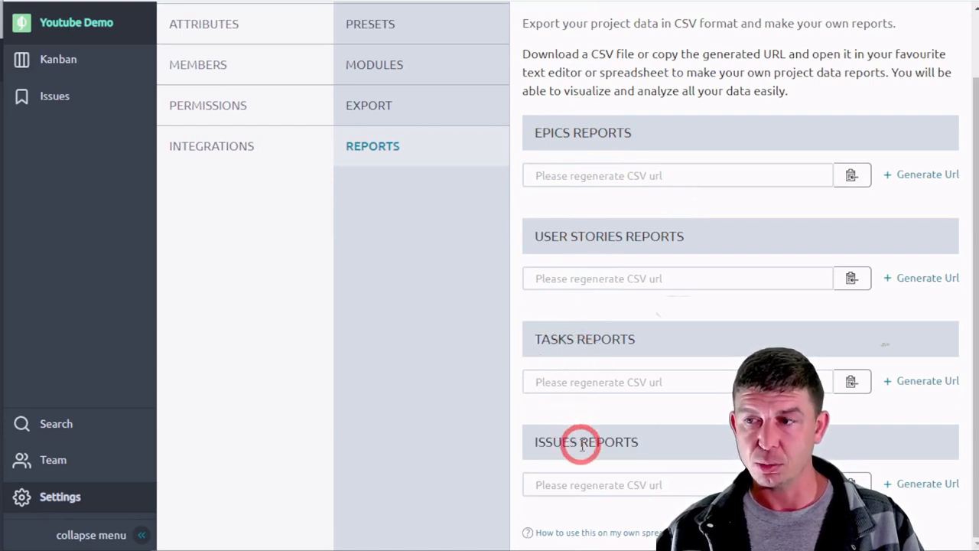
left_click(913, 279)
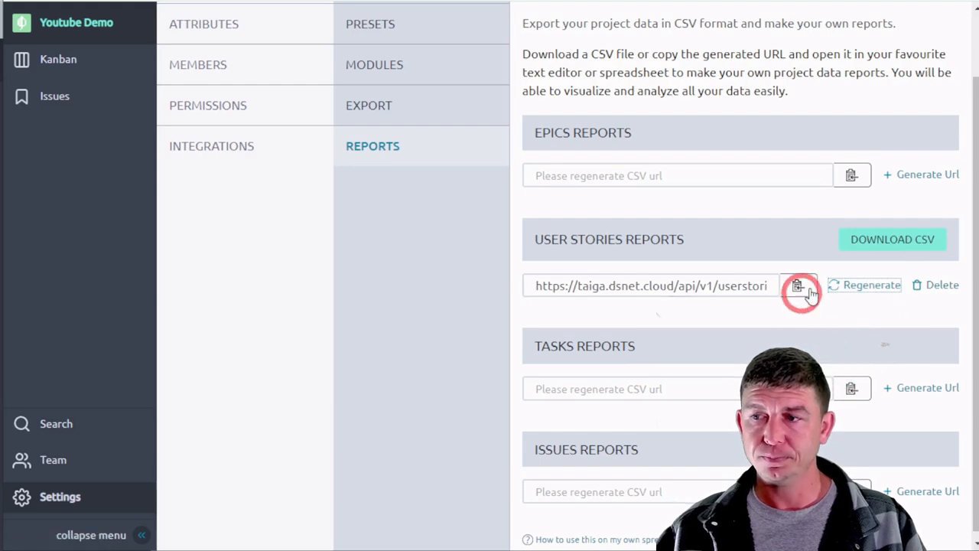
left_click(867, 240)
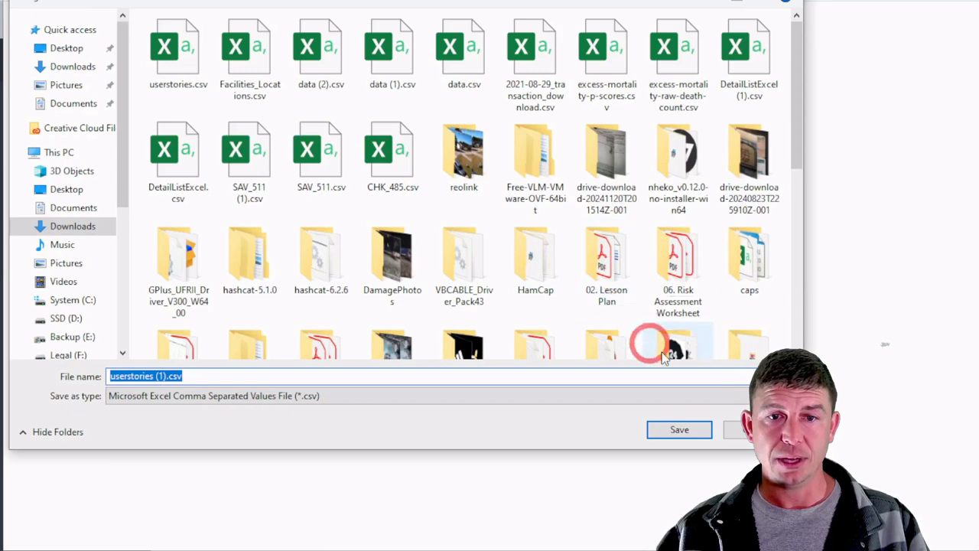
left_click(679, 430)
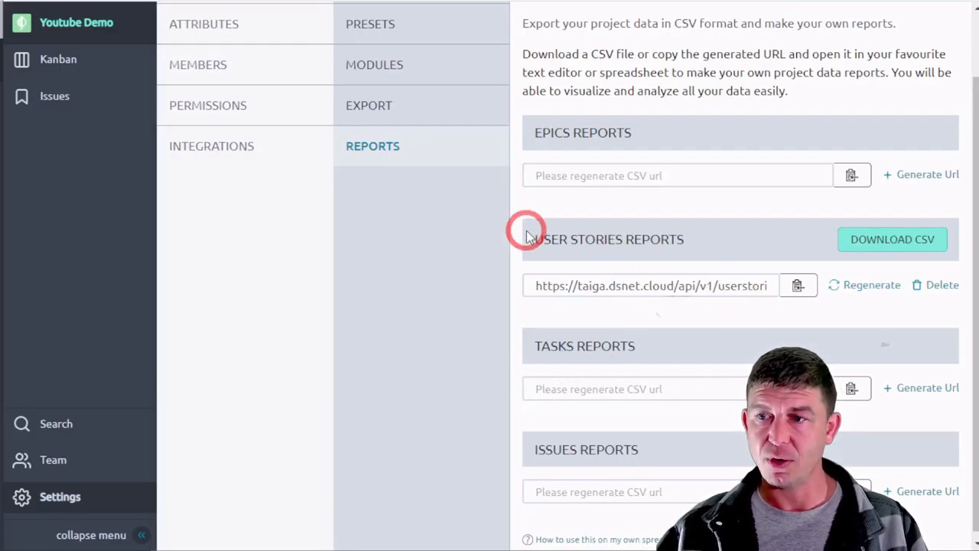
left_click_drag(526, 229, 715, 238)
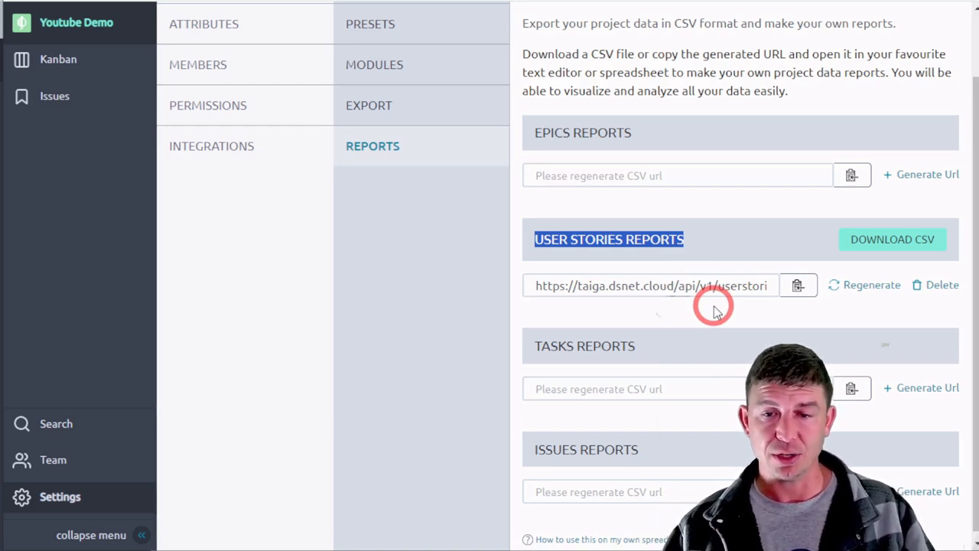
scroll(702, 357, "down", 1)
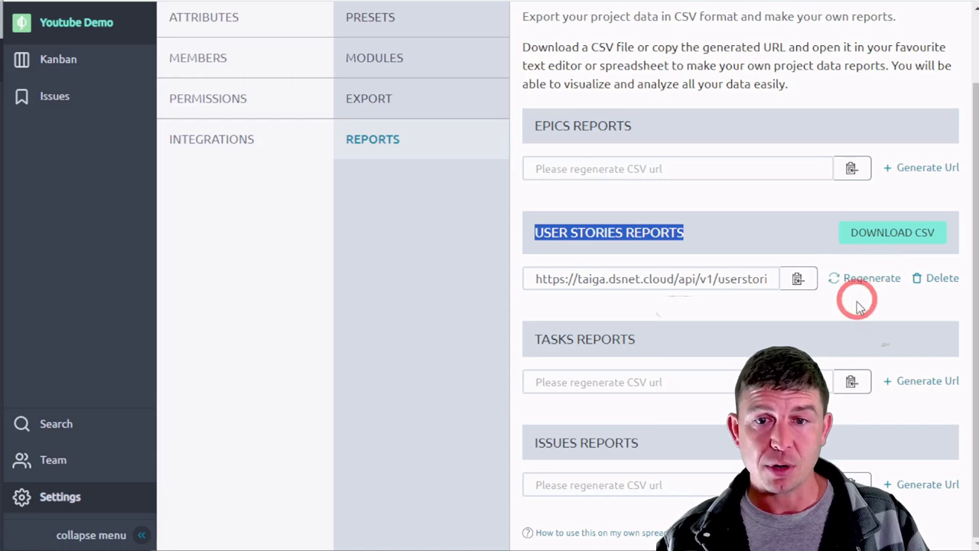
scroll(841, 329, "up", 1)
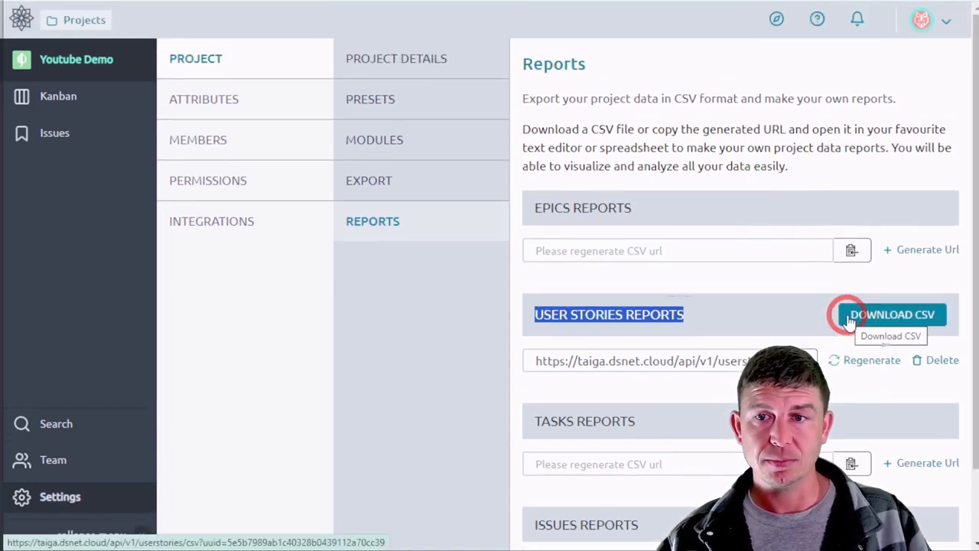
Open the Attributes settings and review the Statuses lists.
left_click(199, 103)
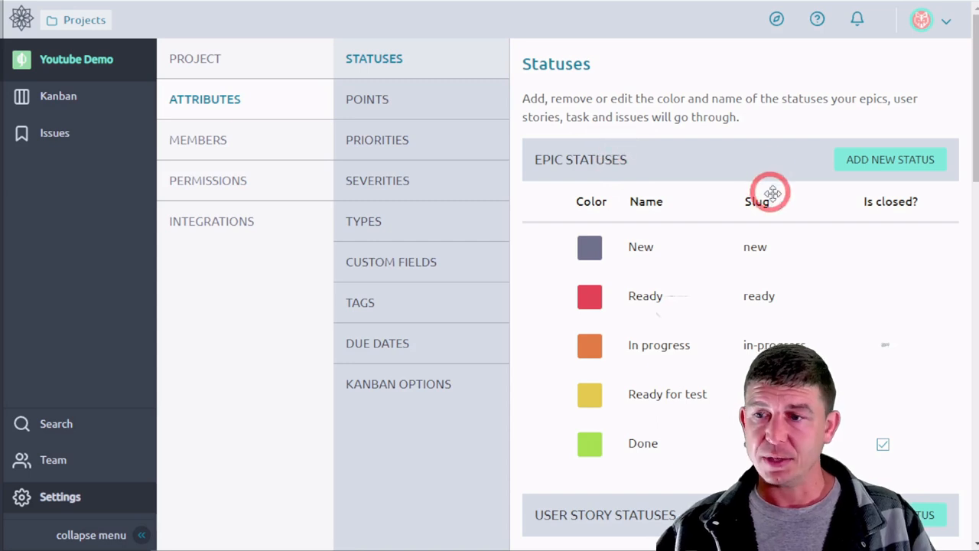
scroll(774, 196, "down", 4)
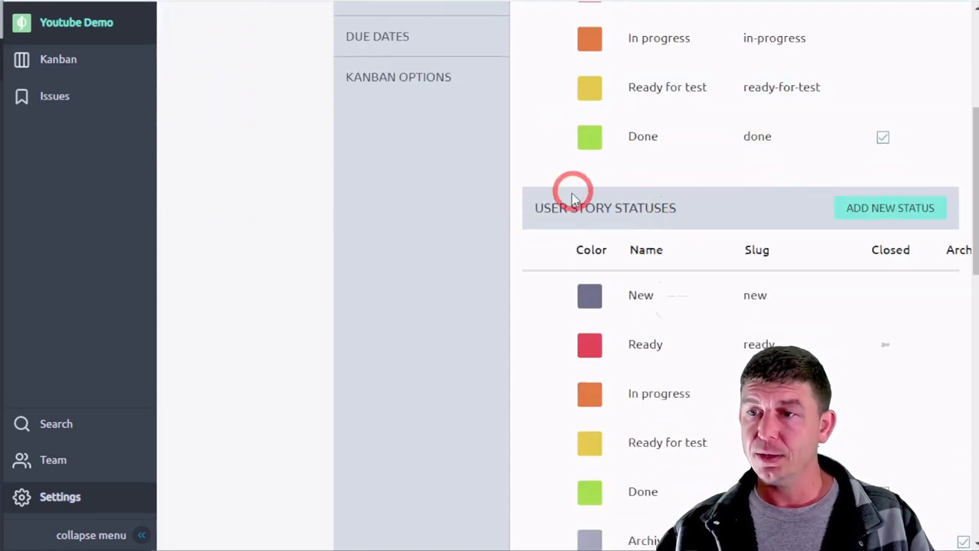
scroll(623, 212, "down", 3)
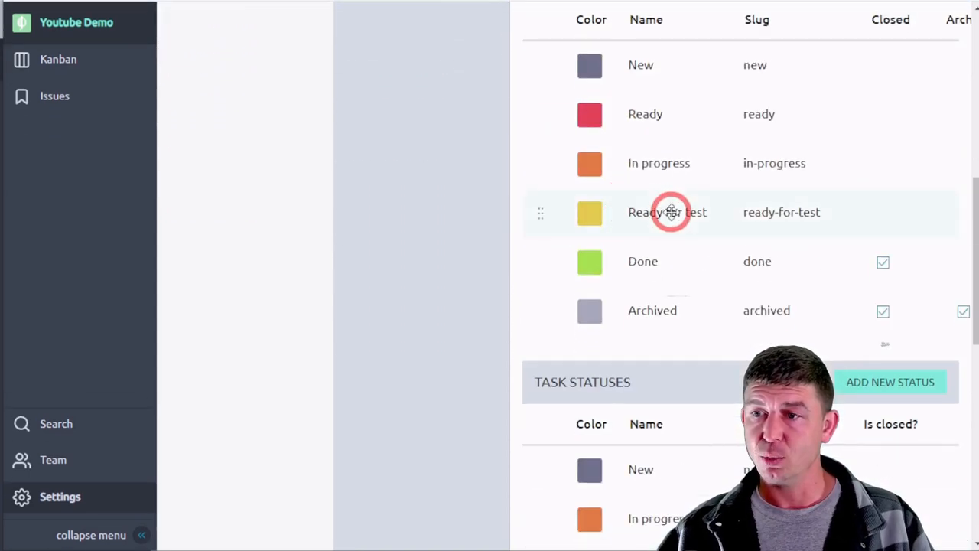
scroll(757, 212, "up", 1)
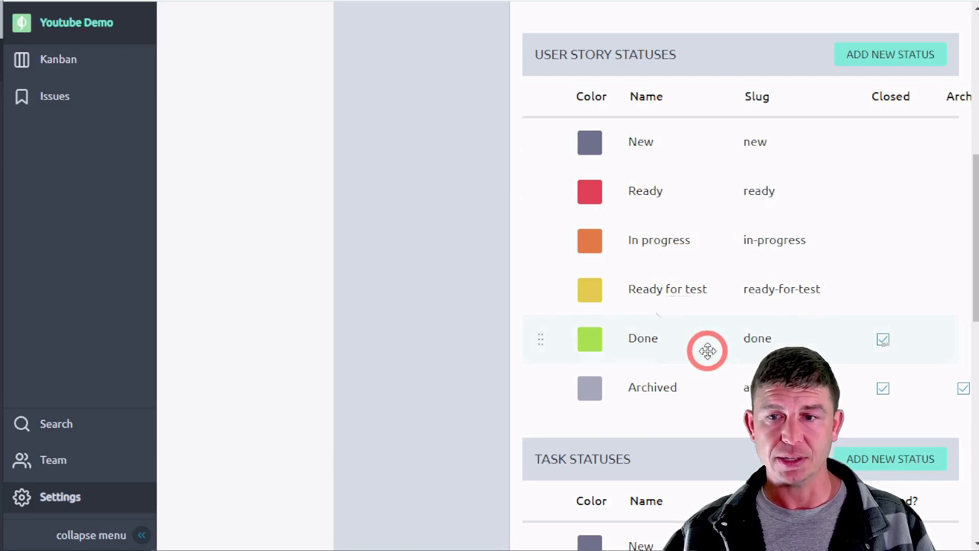
scroll(698, 351, "down", 4)
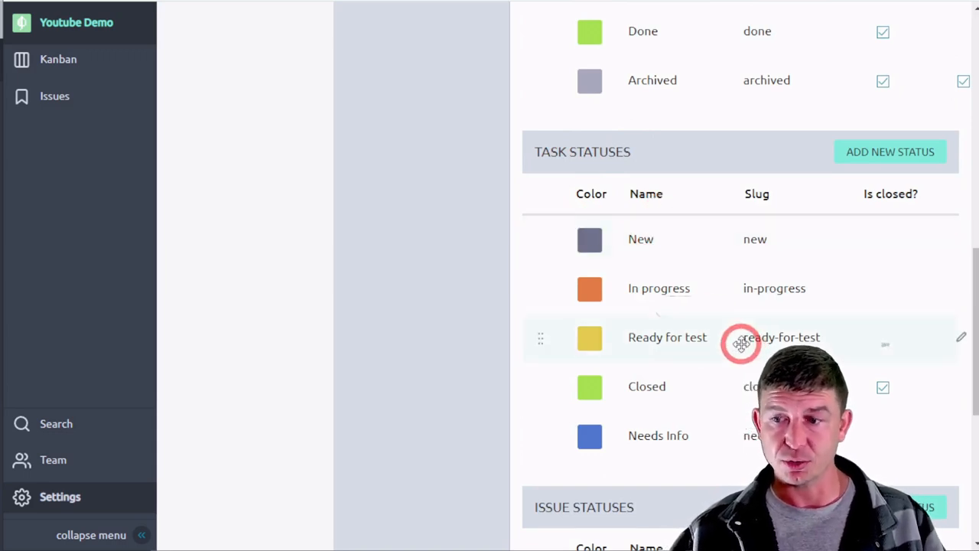
scroll(742, 341, "down", 4)
scroll(655, 279, "down", 1)
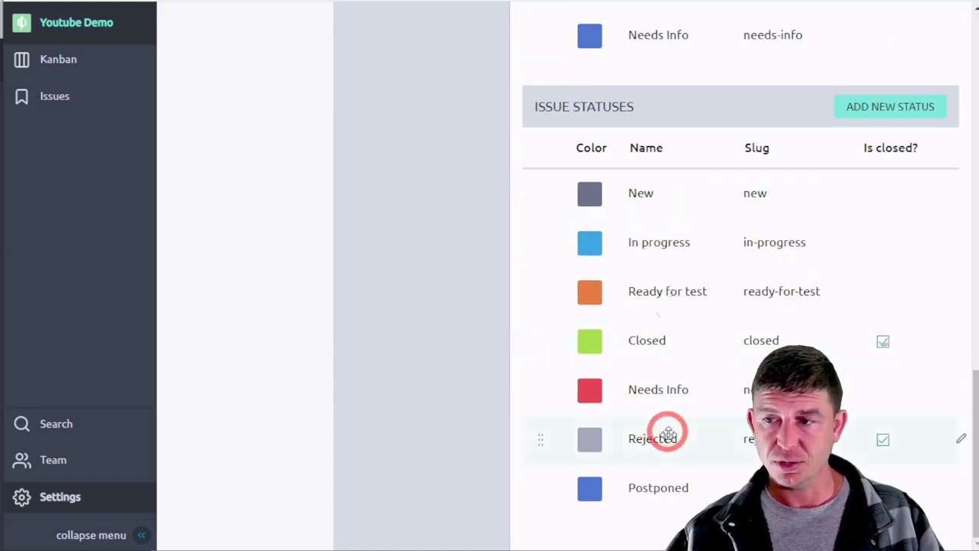
scroll(668, 472, "up", 15)
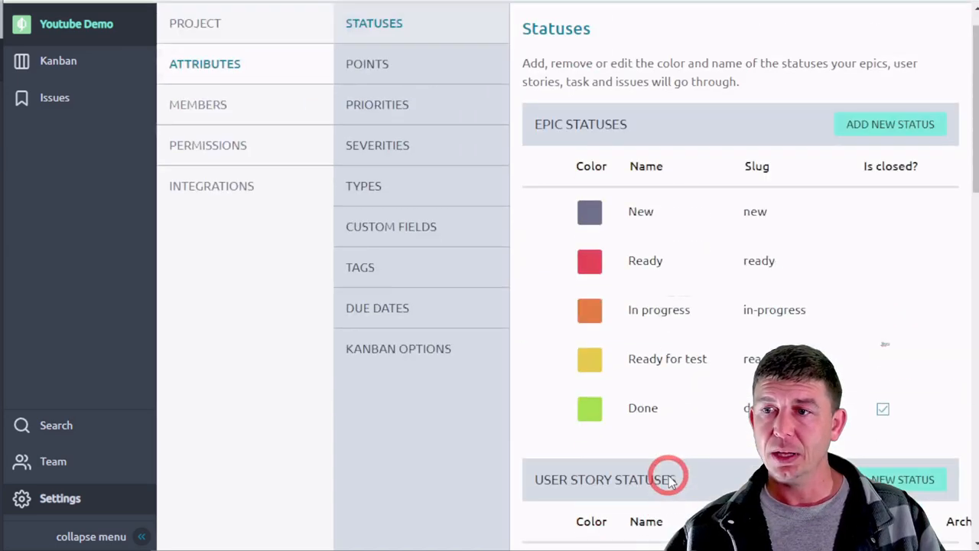
scroll(669, 479, "up", 1)
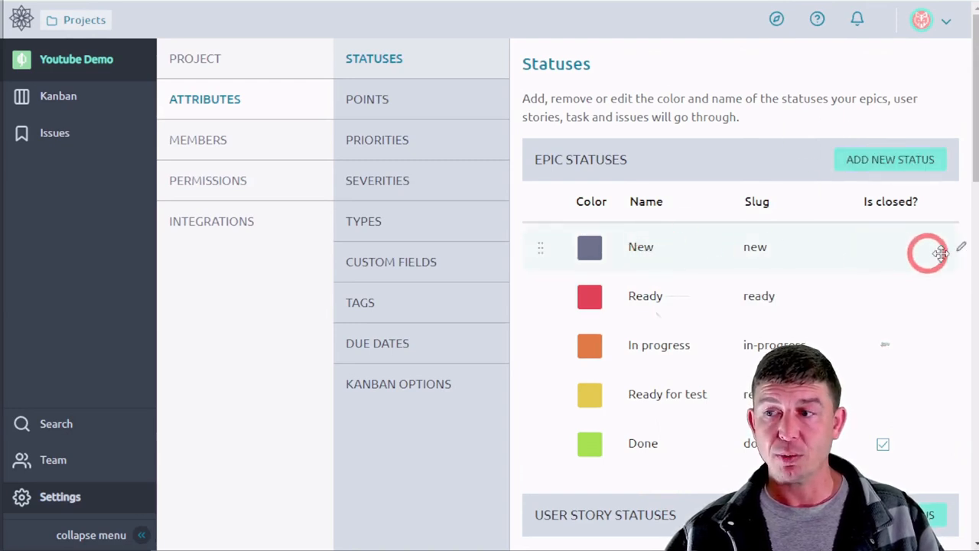
Start editing the New epic status, cancel without changes, and switch to Points.
left_click(958, 247)
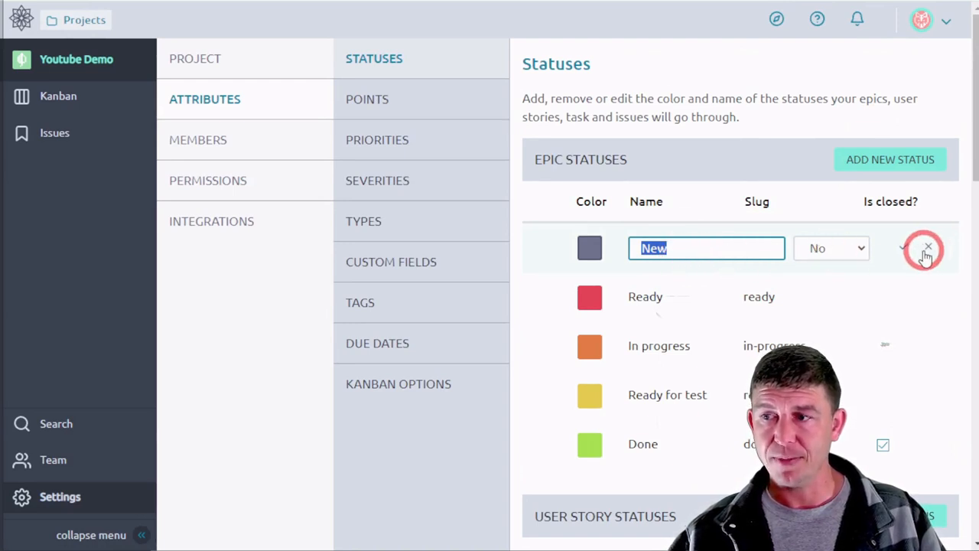
left_click(927, 252)
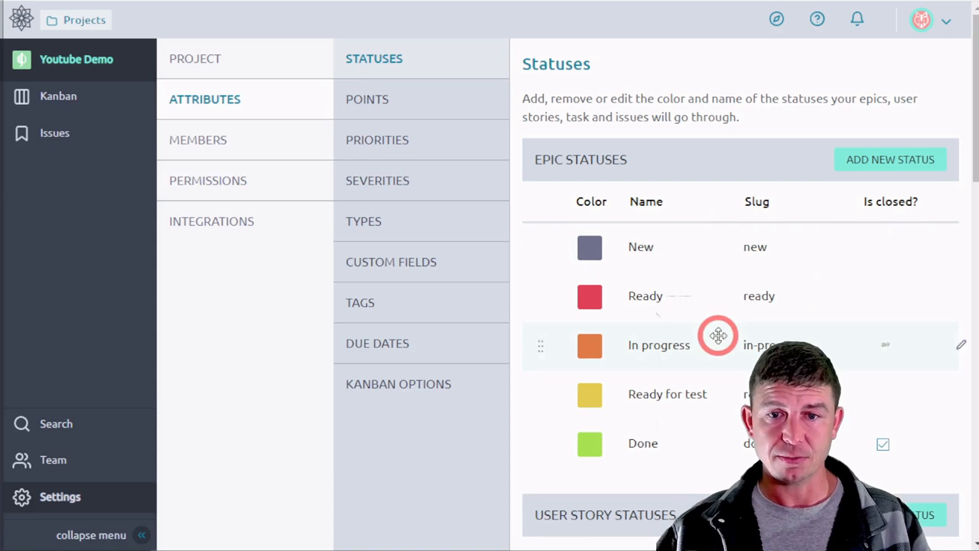
left_click(418, 103)
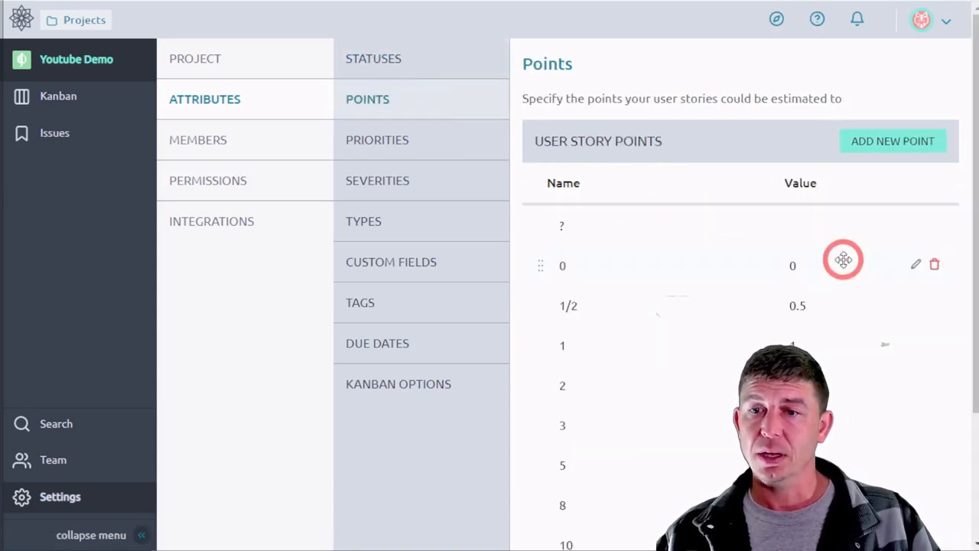
Scroll through the user story points list from ? to 40 and back to the top.
scroll(798, 273, "down", 3)
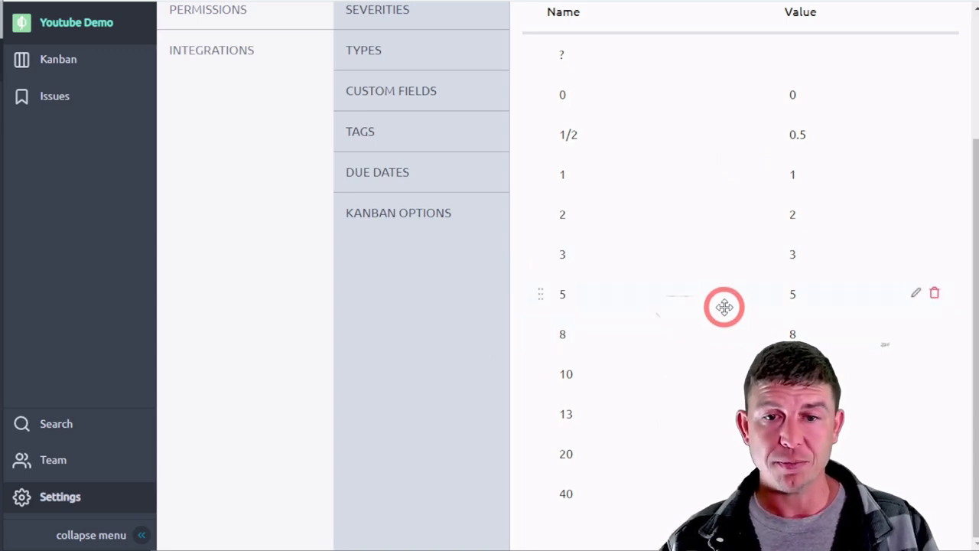
scroll(719, 308, "up", 3)
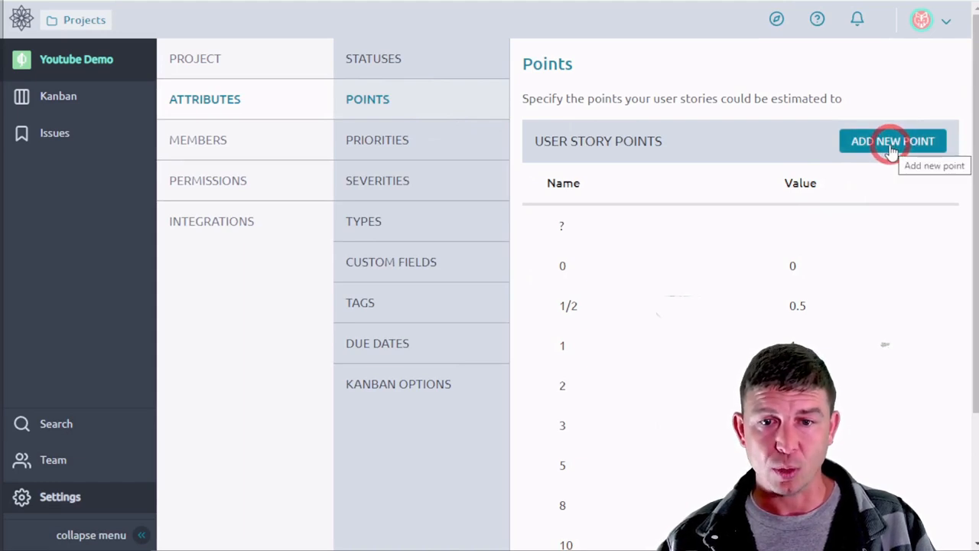
scroll(866, 380, "down", 2)
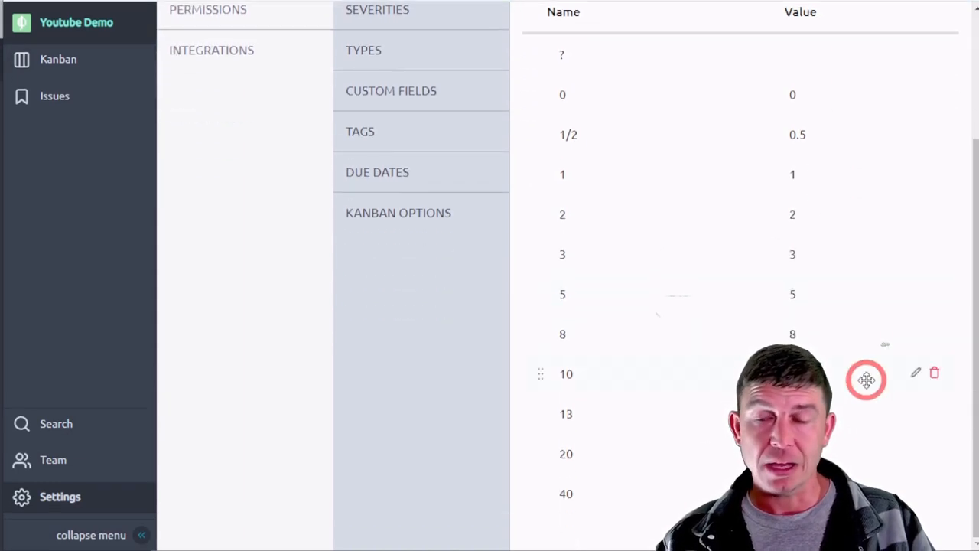
scroll(866, 380, "up", 2)
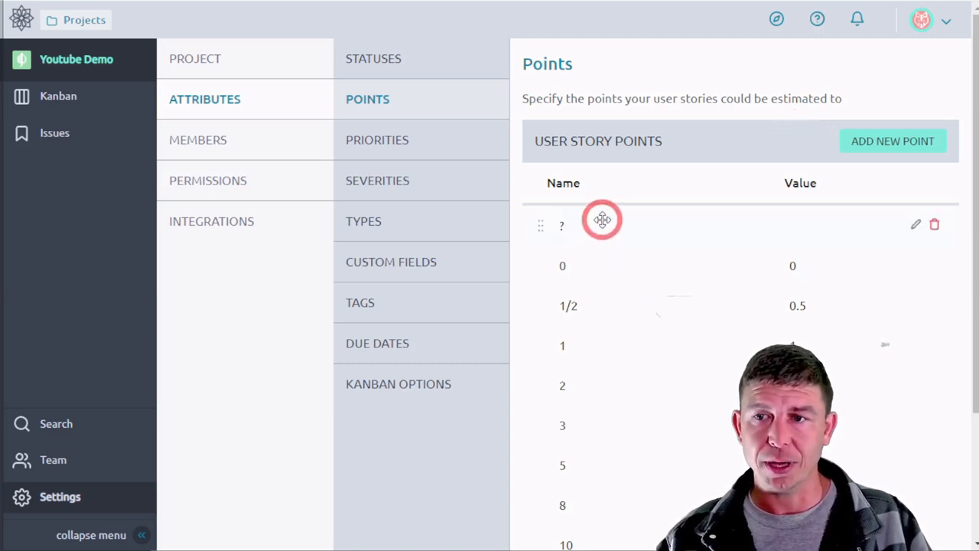
Review the issue Priorities, Severities and Types lists, then go to Custom Fields.
left_click(428, 157)
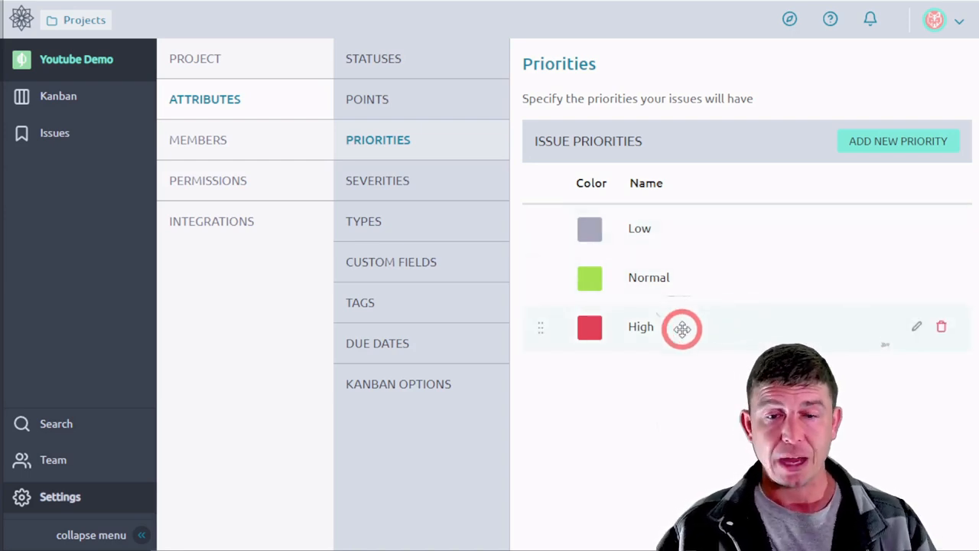
left_click(455, 201)
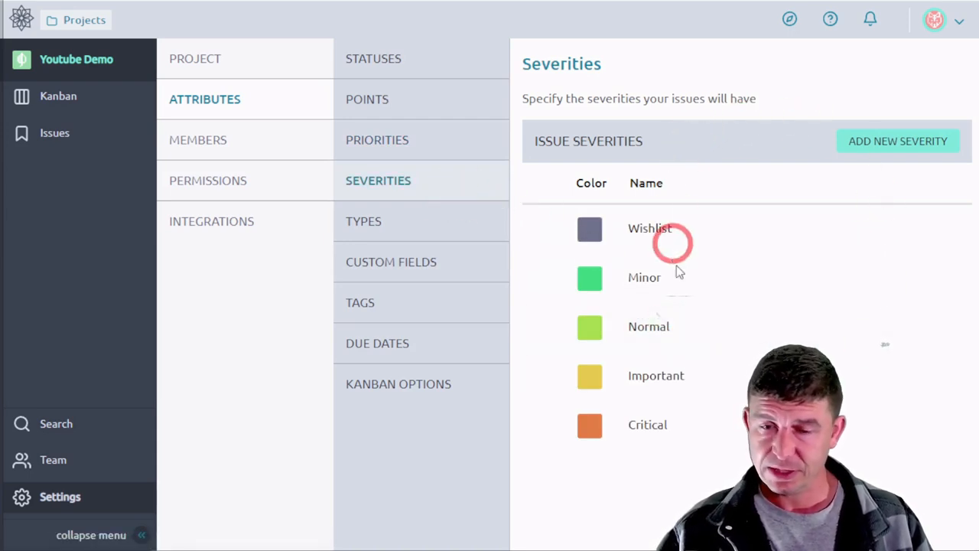
left_click(402, 233)
left_click(578, 433)
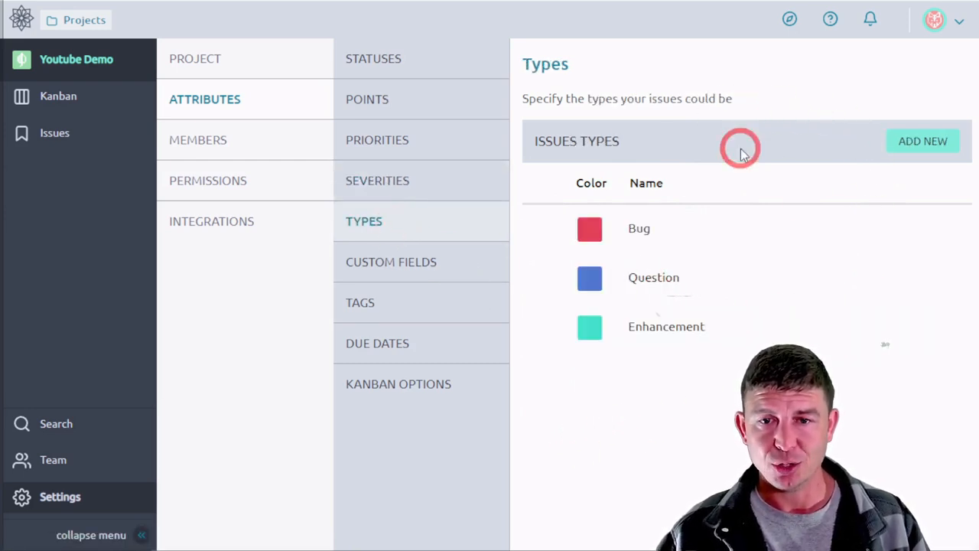
left_click(425, 264)
left_click(596, 433)
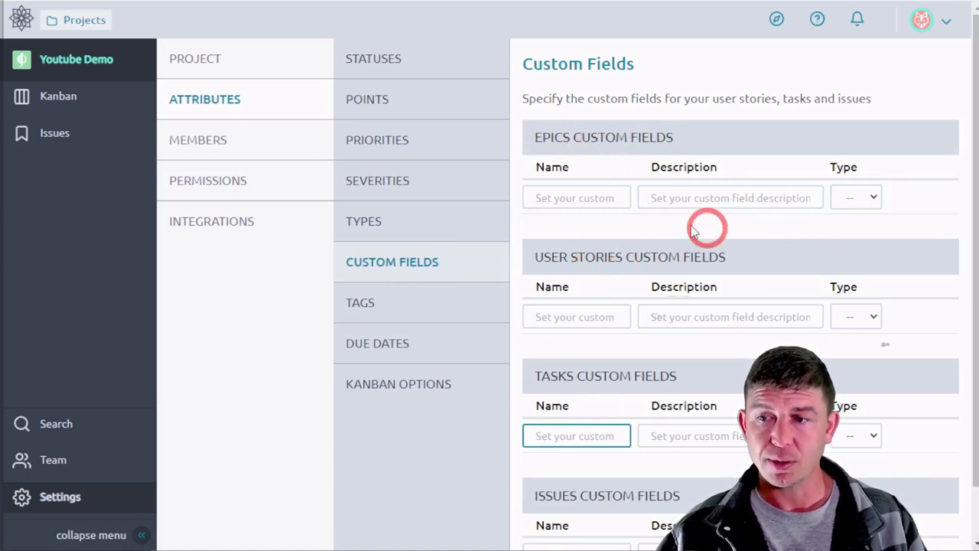
Add a Number user story custom field 'What is the business value?' described 'Set the value'.
scroll(597, 365, "down", 1)
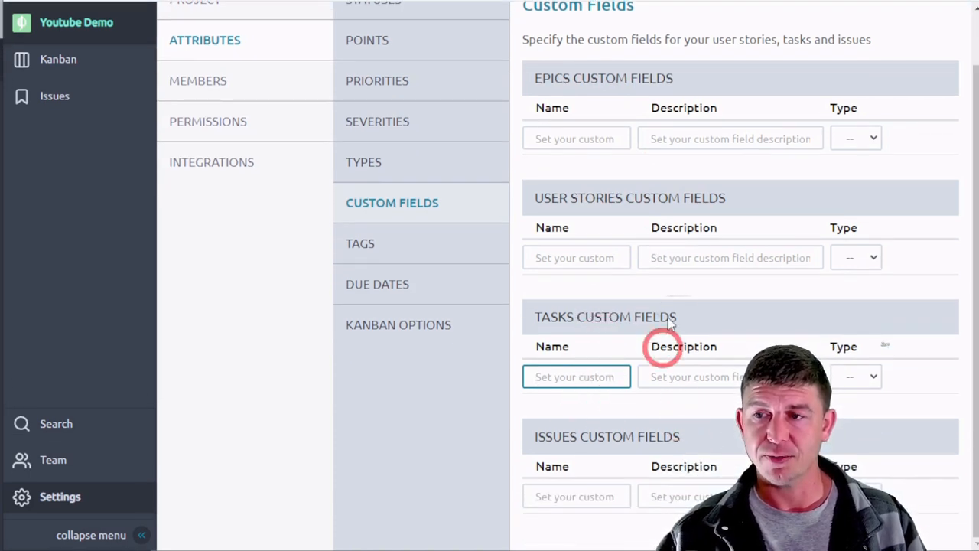
left_click(577, 258)
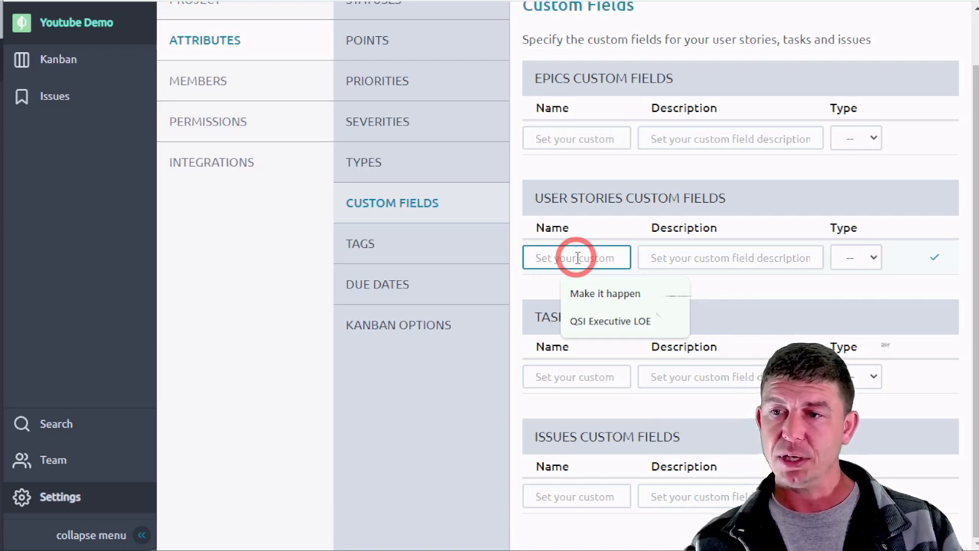
type("Wh")
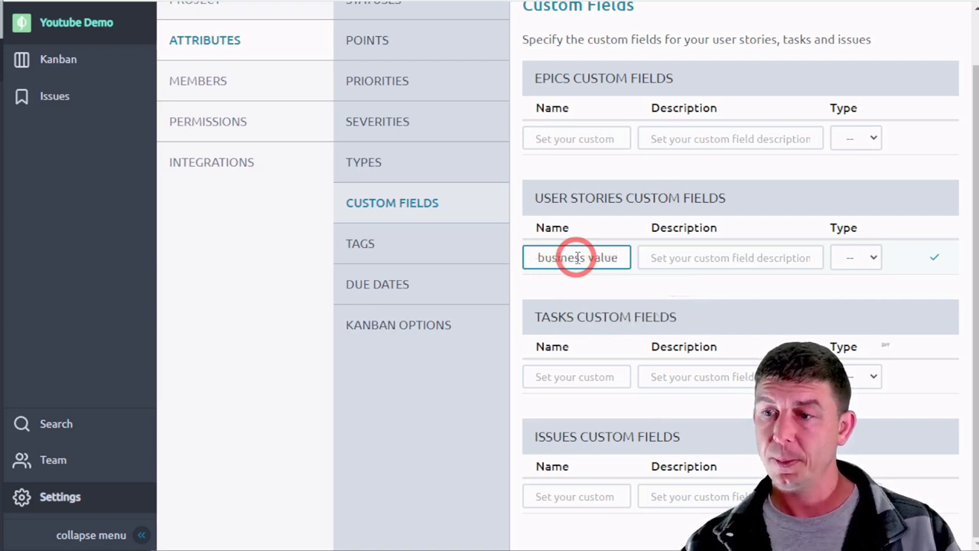
type("?>")
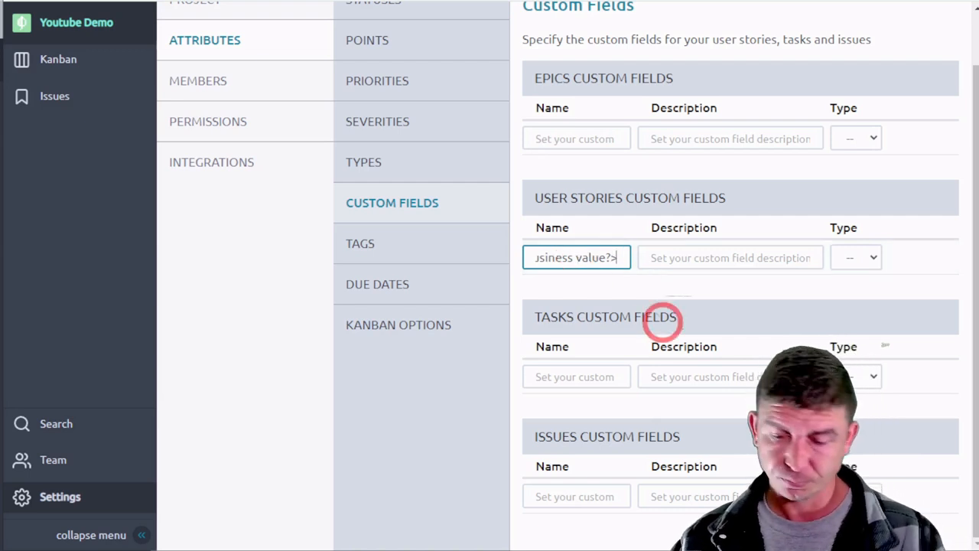
left_click(754, 257)
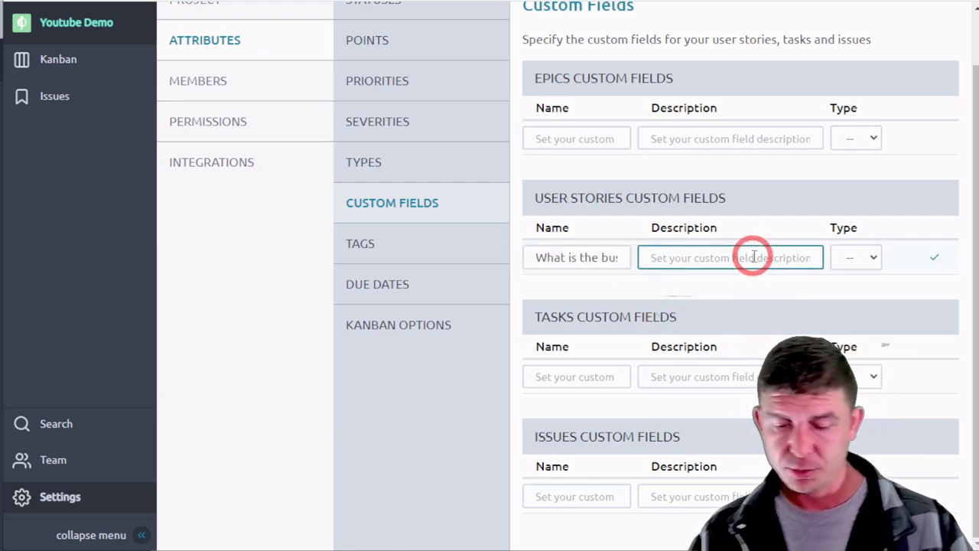
type("Set the value")
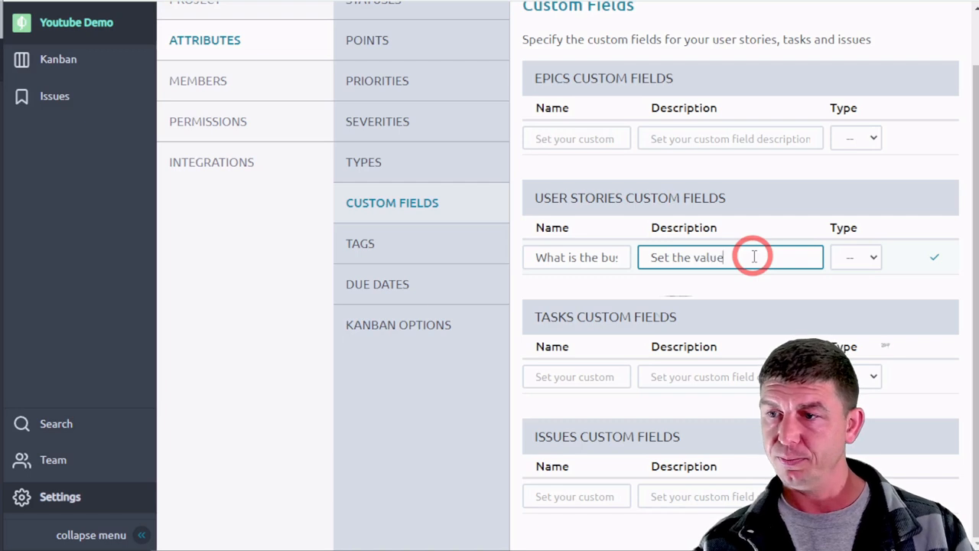
left_click(855, 254)
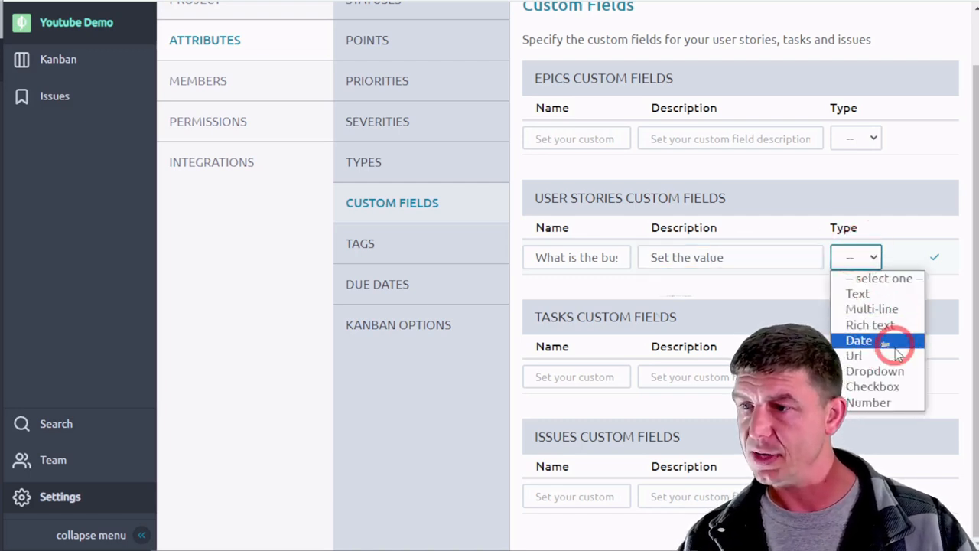
left_click(892, 401)
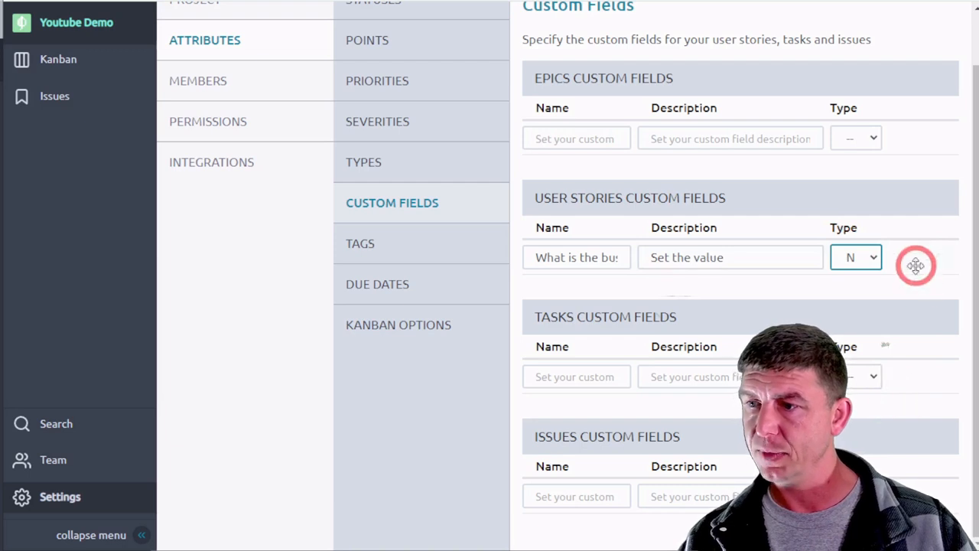
left_click(931, 260)
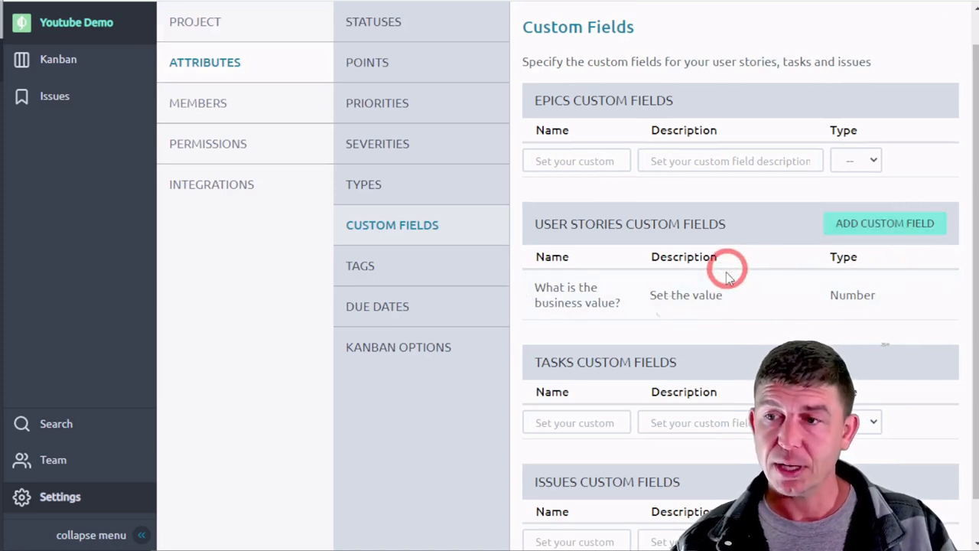
mouse_move(712, 317)
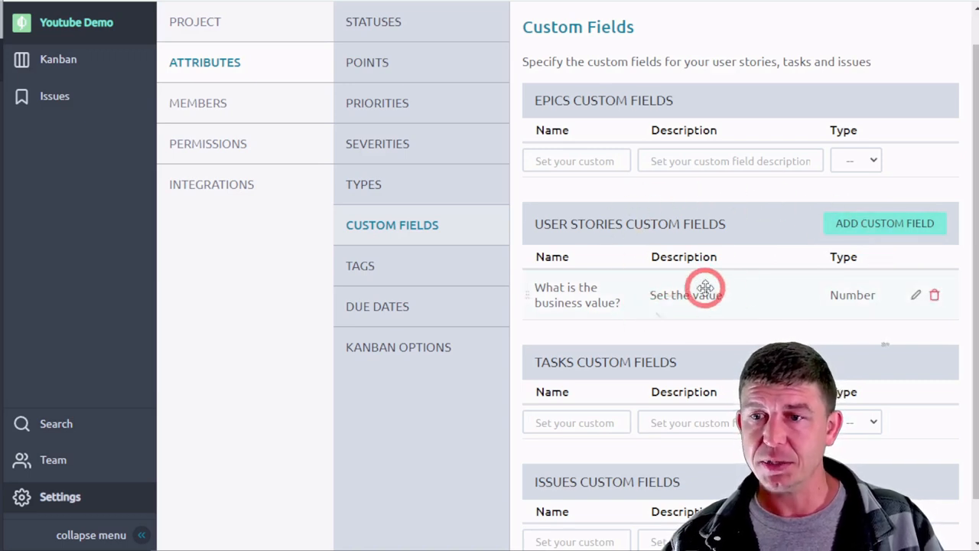
From the Kanban board, set story #1 Plan Youtube Script's business value to 12000.
left_click(48, 61)
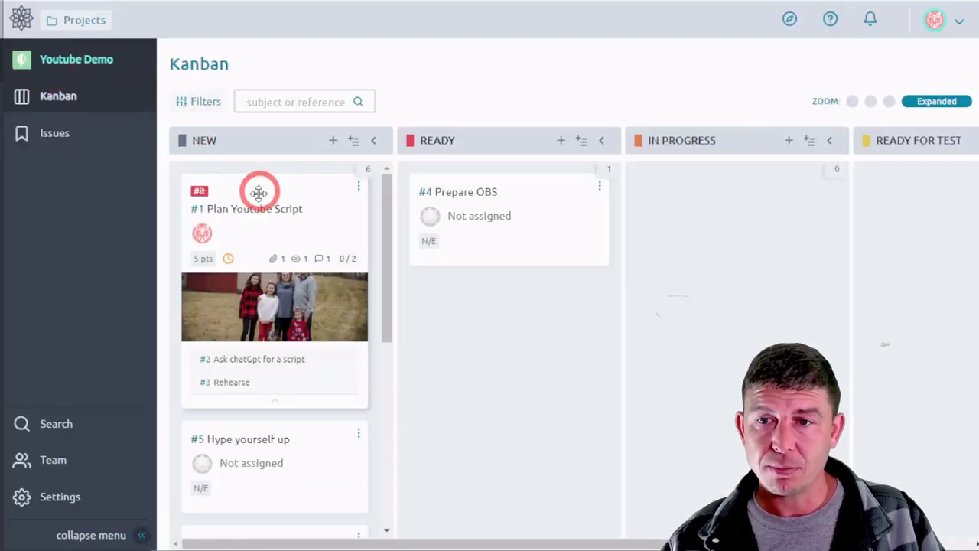
left_click(256, 208)
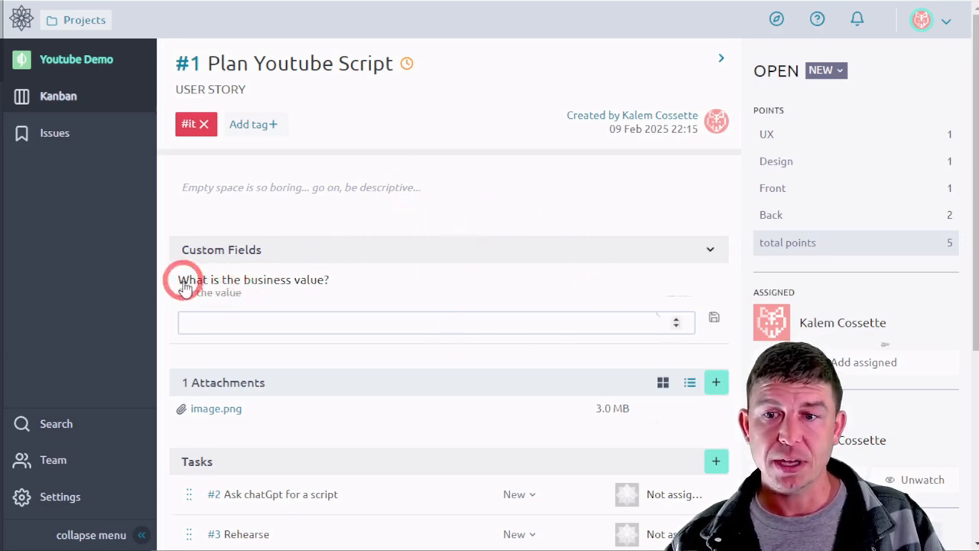
left_click(257, 322)
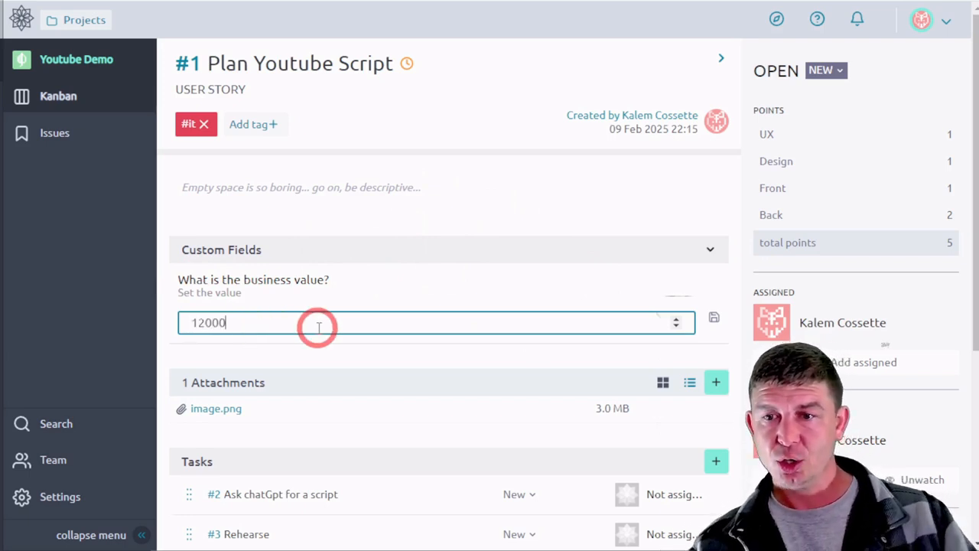
left_click(714, 321)
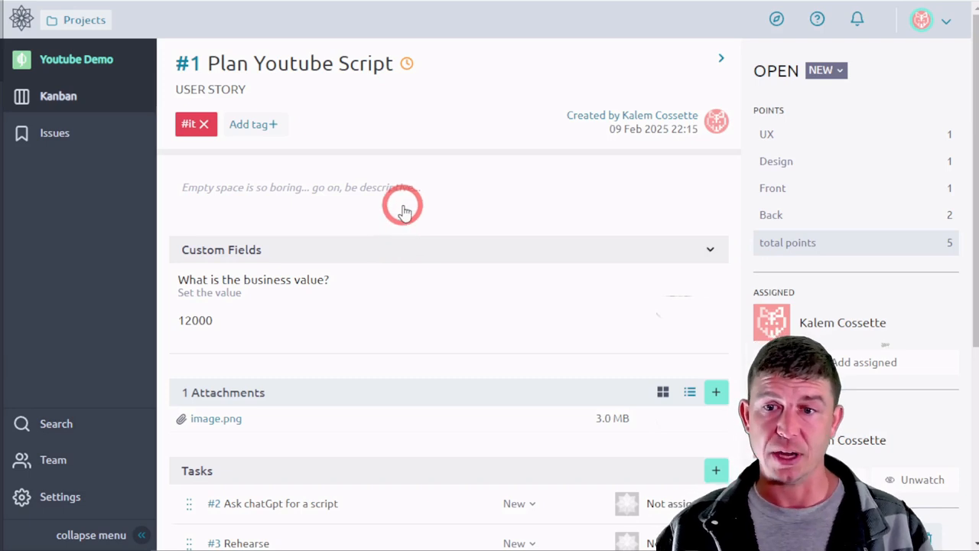
View the project tags, start editing #it and cancel, then view the Due Dates settings.
left_click(77, 497)
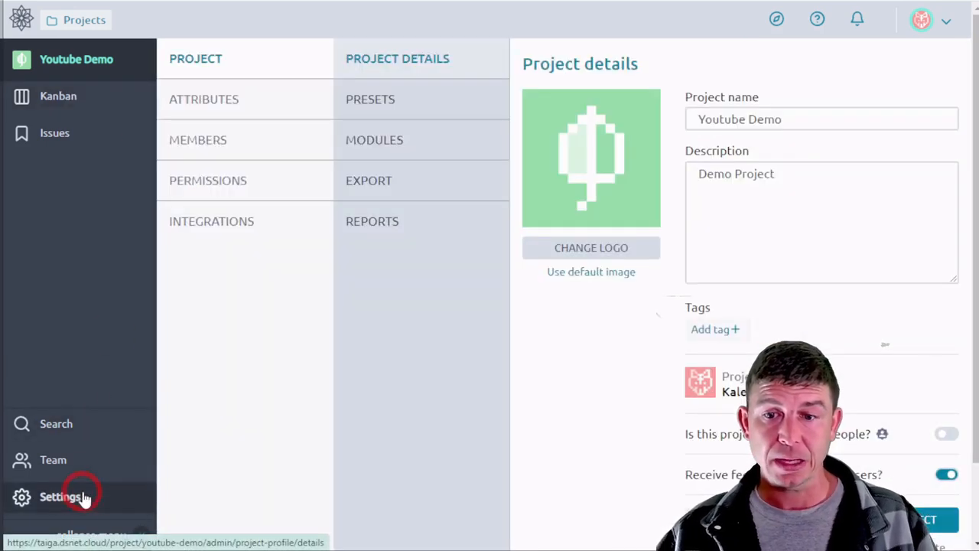
left_click(253, 101)
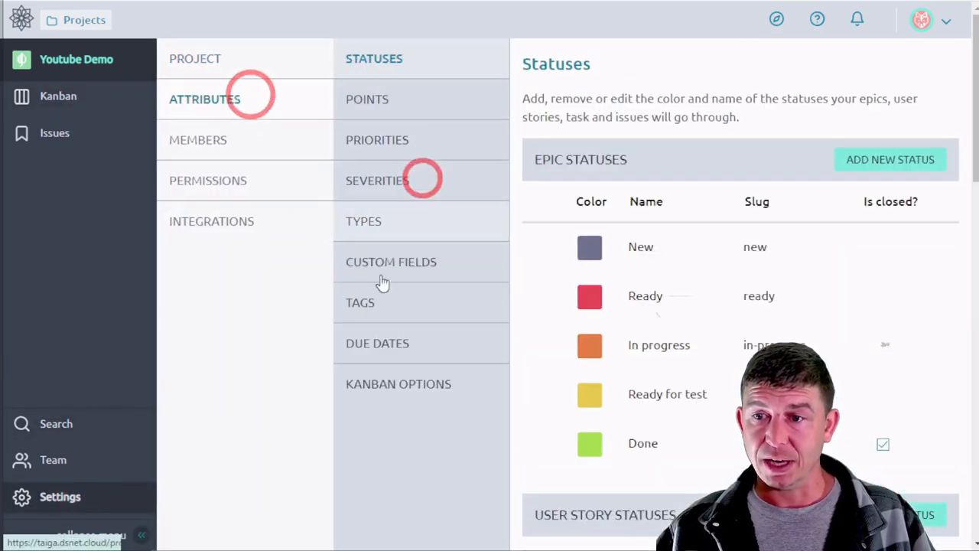
left_click(404, 307)
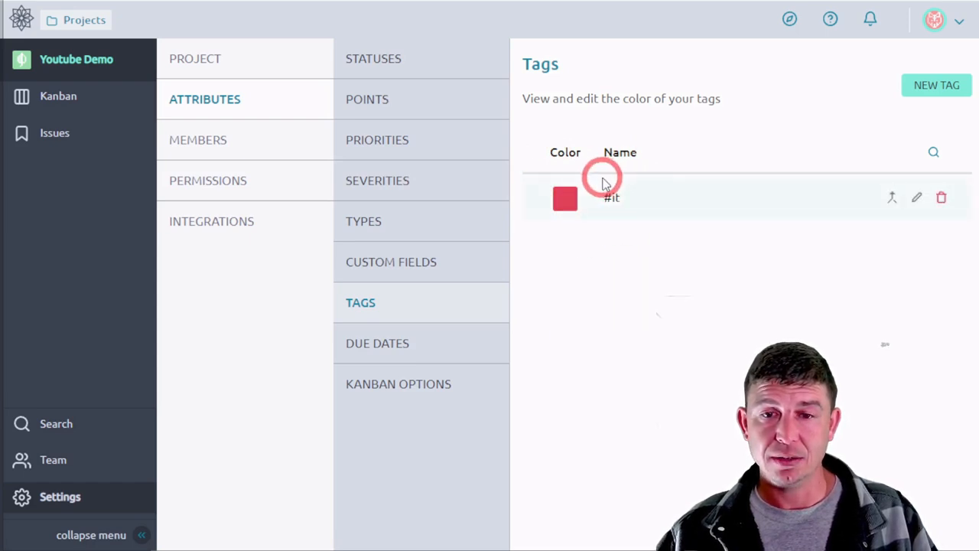
left_click(932, 89)
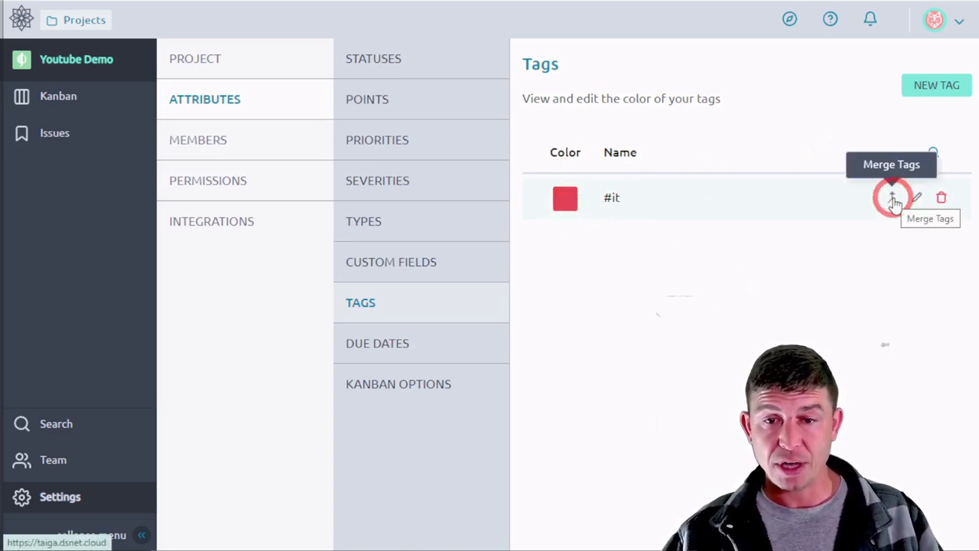
left_click(918, 197)
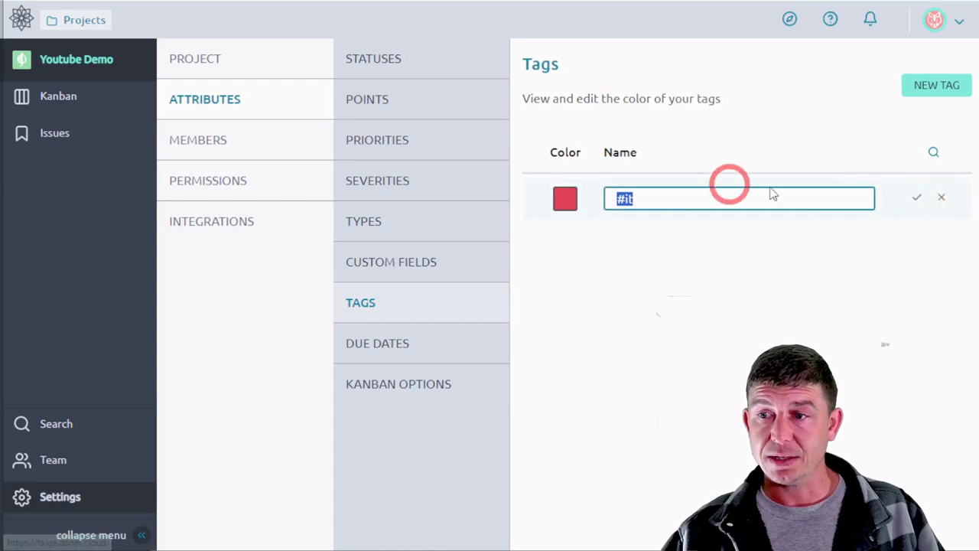
left_click(914, 264)
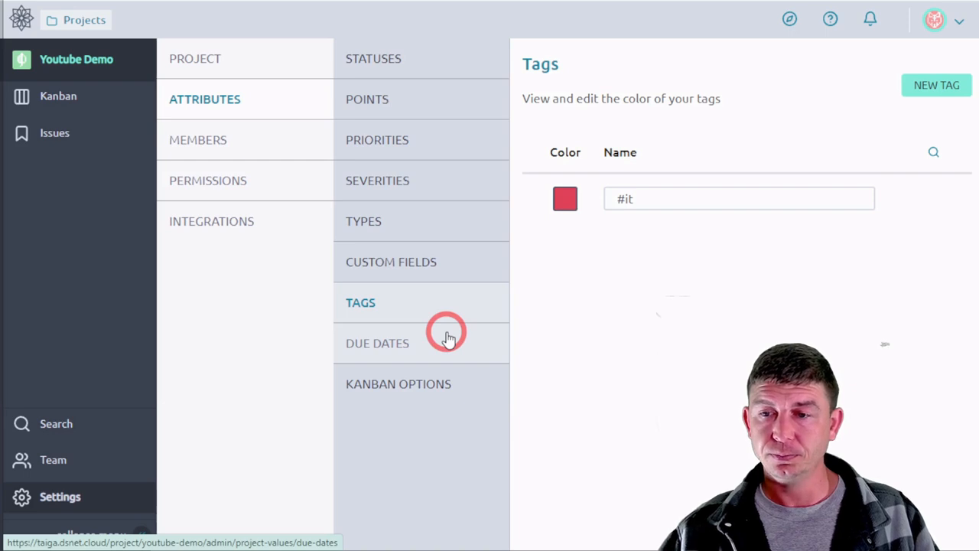
left_click(449, 339)
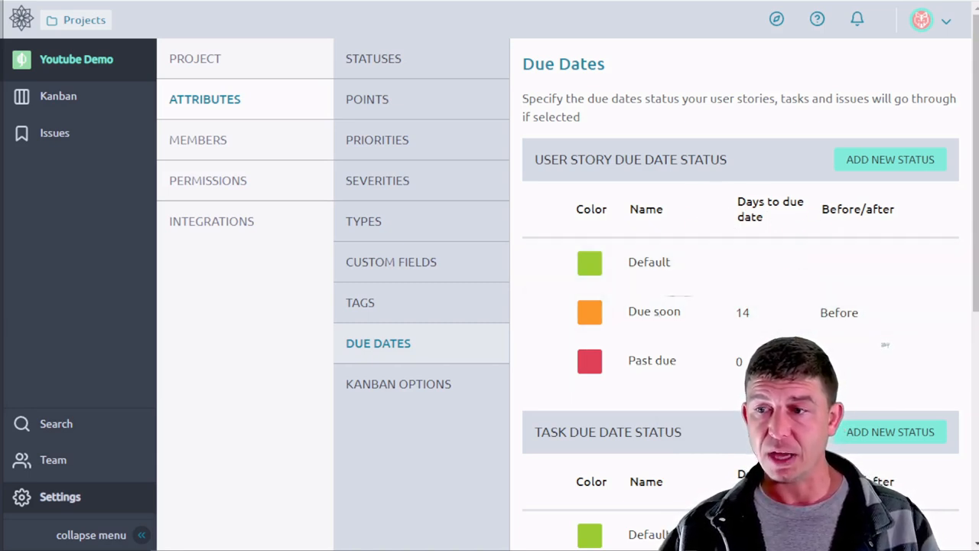
Open the Kanban options page, which has no swimlanes and no WIP limits set.
scroll(885, 345, "down", 3)
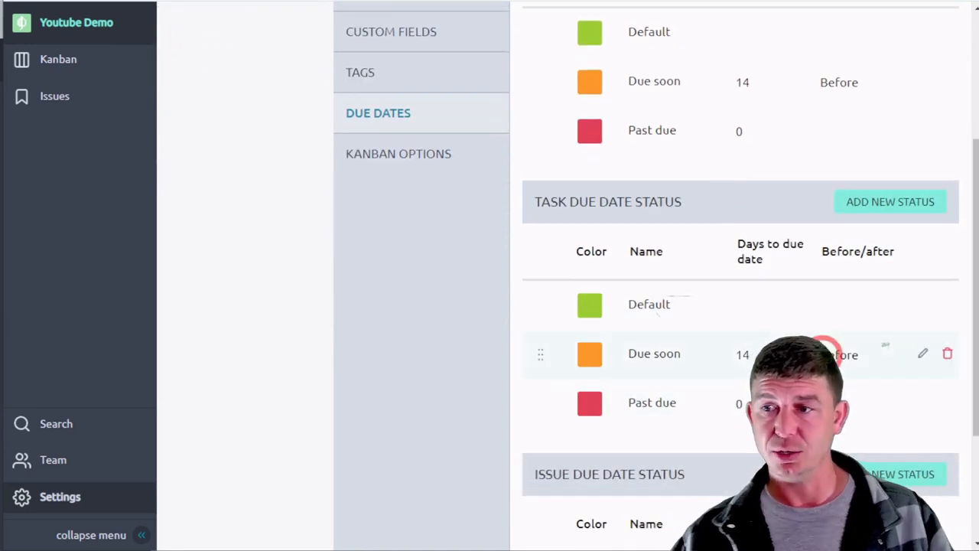
scroll(885, 345, "up", 2)
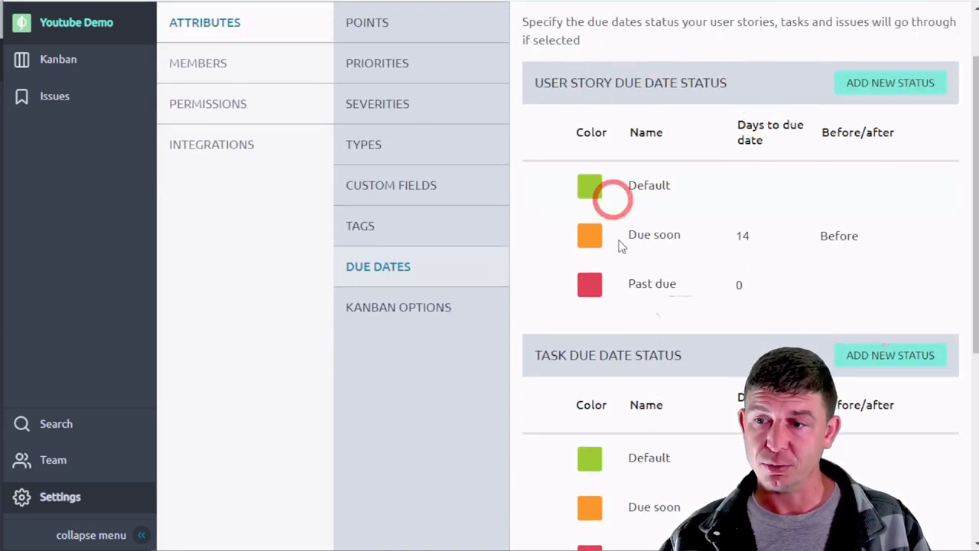
scroll(666, 322, "down", 1)
scroll(717, 404, "down", 3)
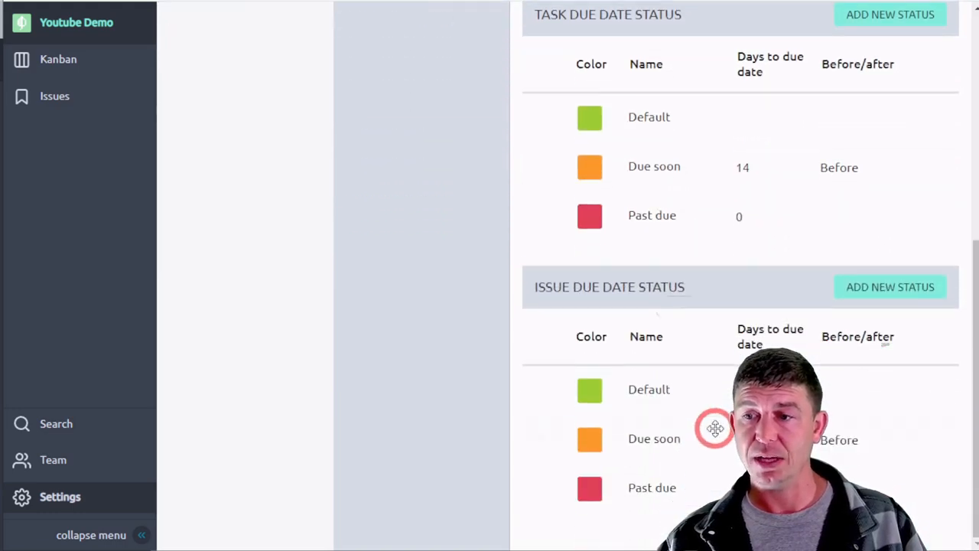
scroll(715, 429, "up", 5)
left_click(449, 388)
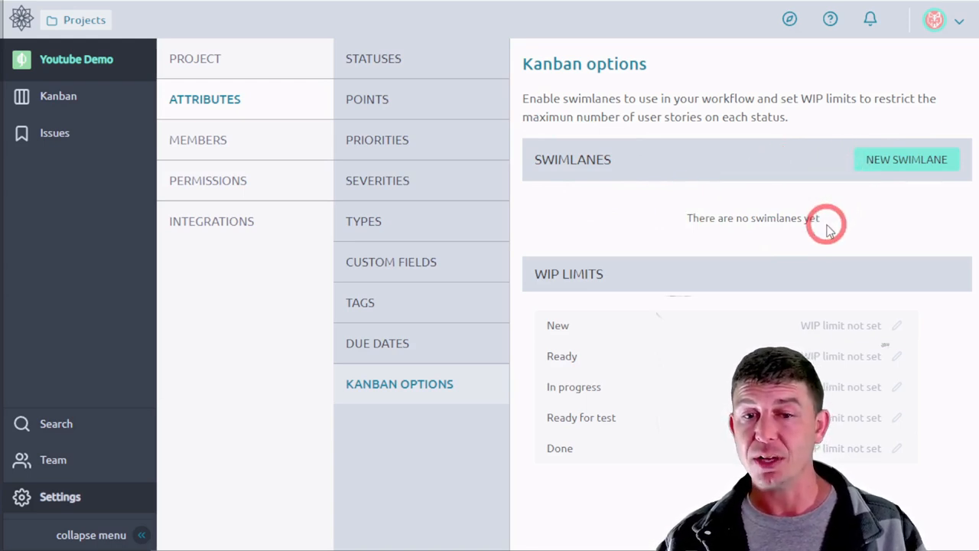
Add an IT swimlane and a Marketing swimlane in the Kanban options.
left_click(872, 158)
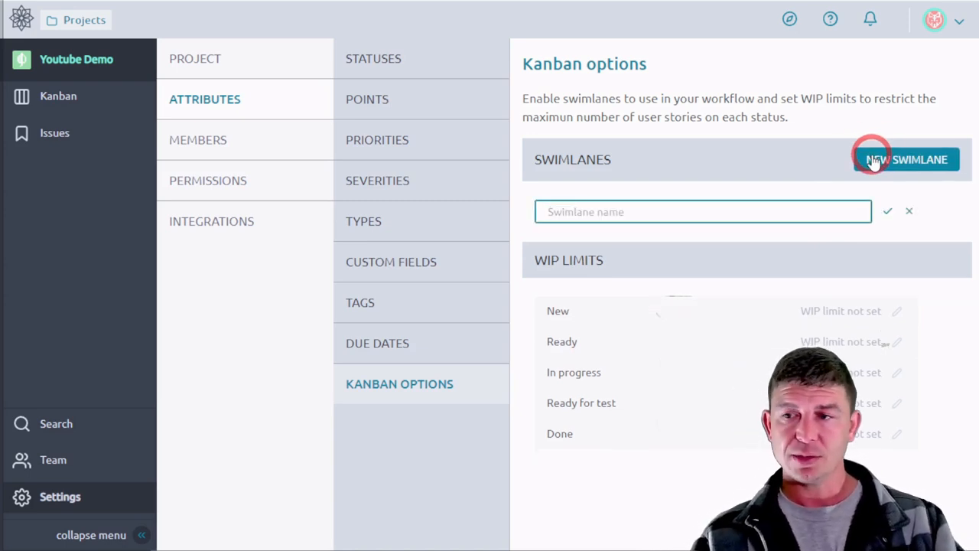
left_click(887, 210)
left_click(909, 168)
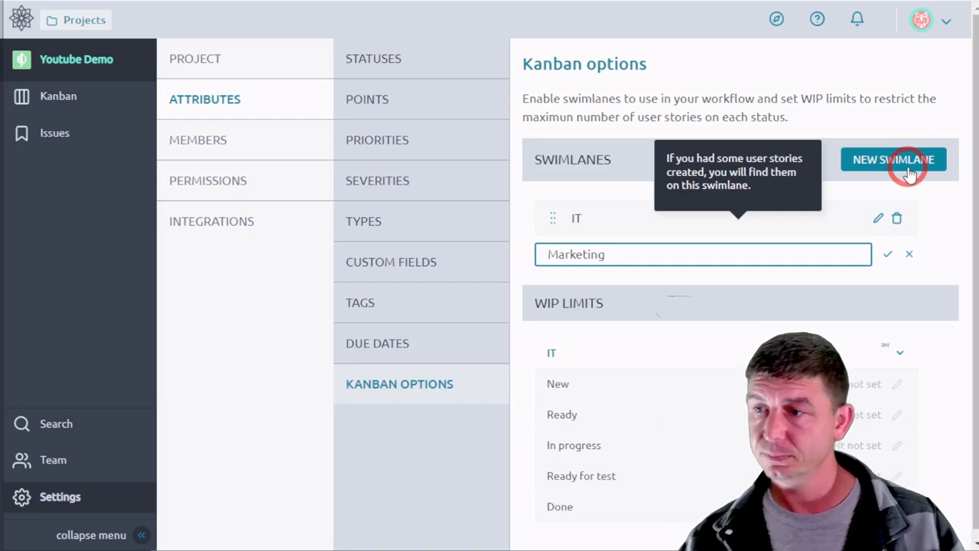
left_click(887, 254)
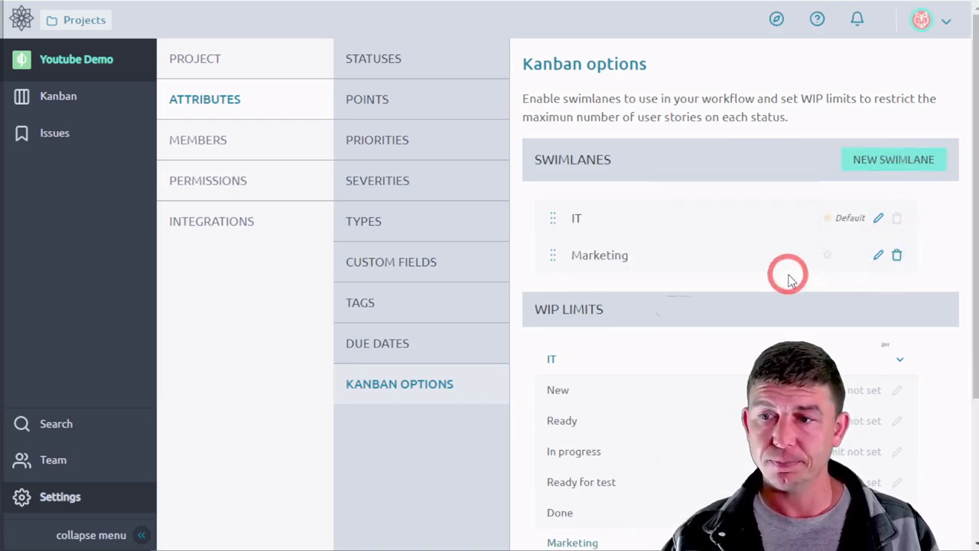
scroll(769, 302, "down", 3)
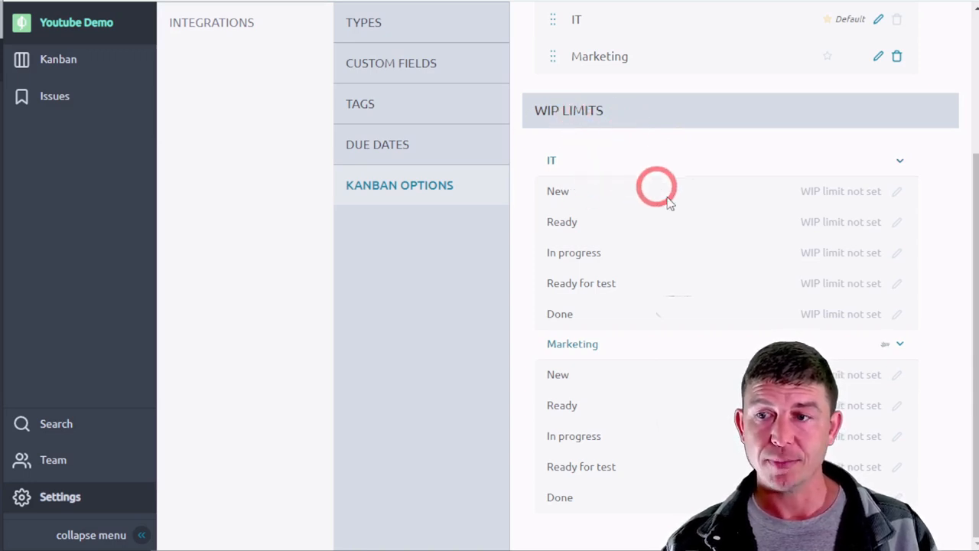
Give the IT swimlane's In progress status a WIP limit of 3.
left_click(896, 253)
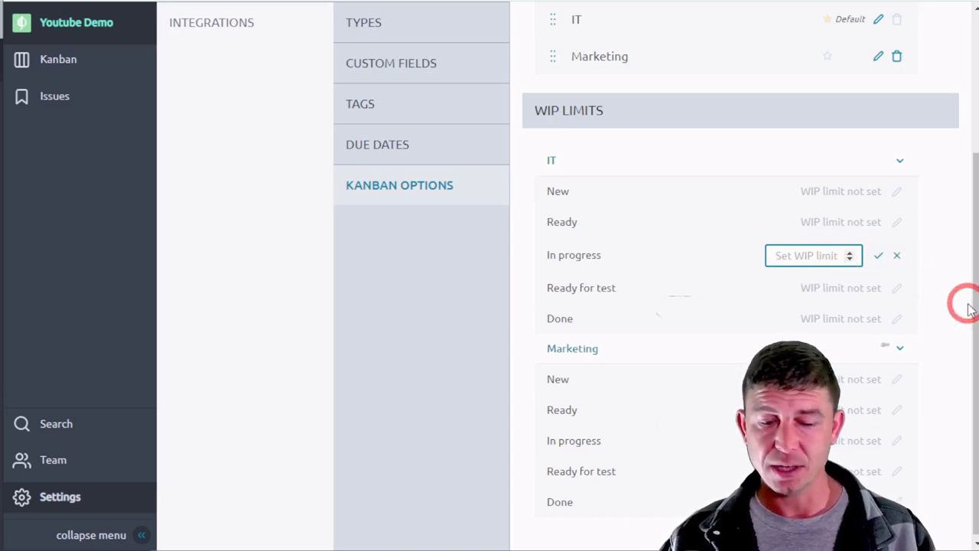
type("3")
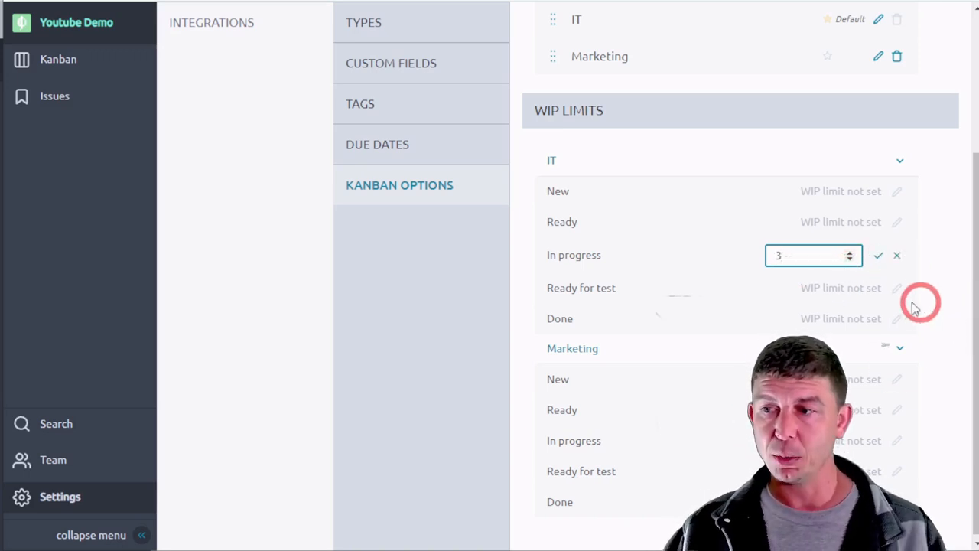
left_click(879, 256)
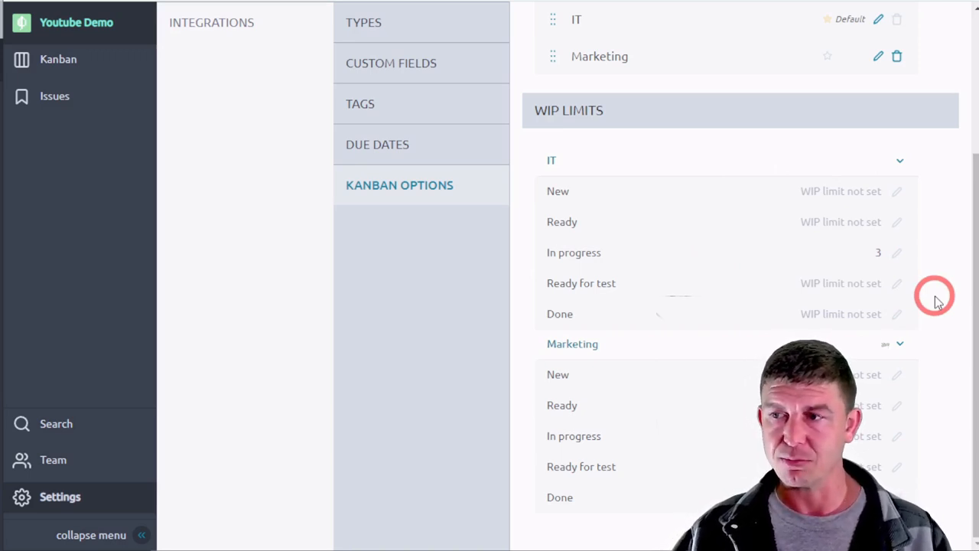
left_click(878, 252)
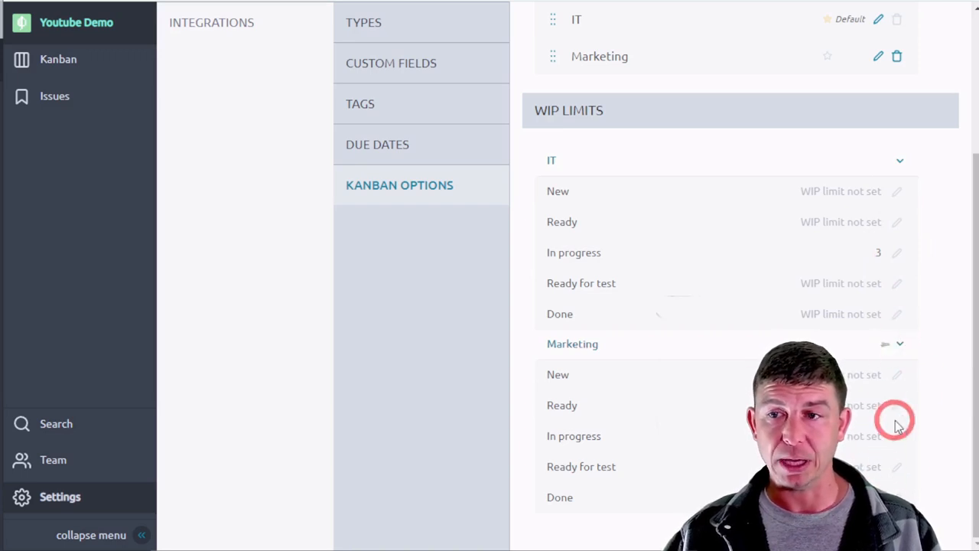
scroll(888, 417, "up", 3)
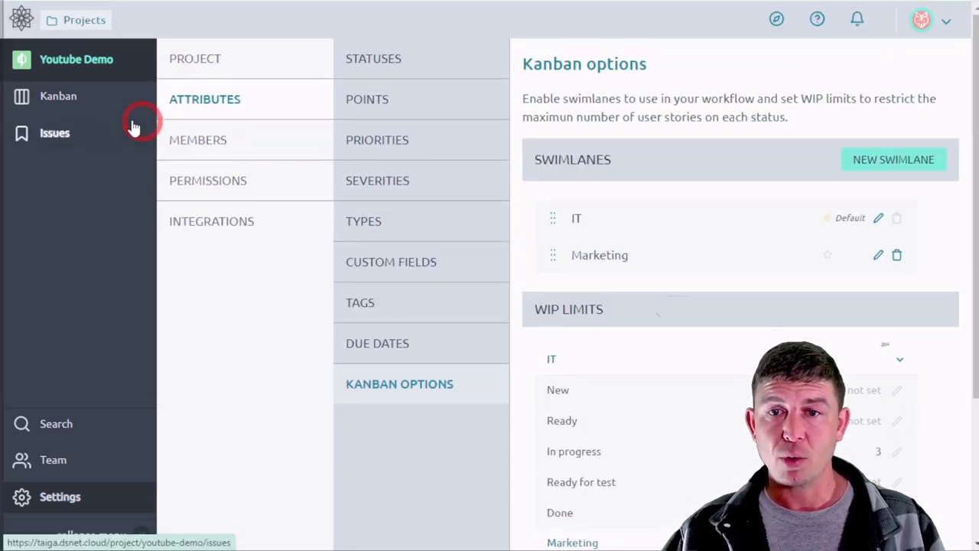
Go to the Youtube Demo project's Kanban board.
left_click(67, 99)
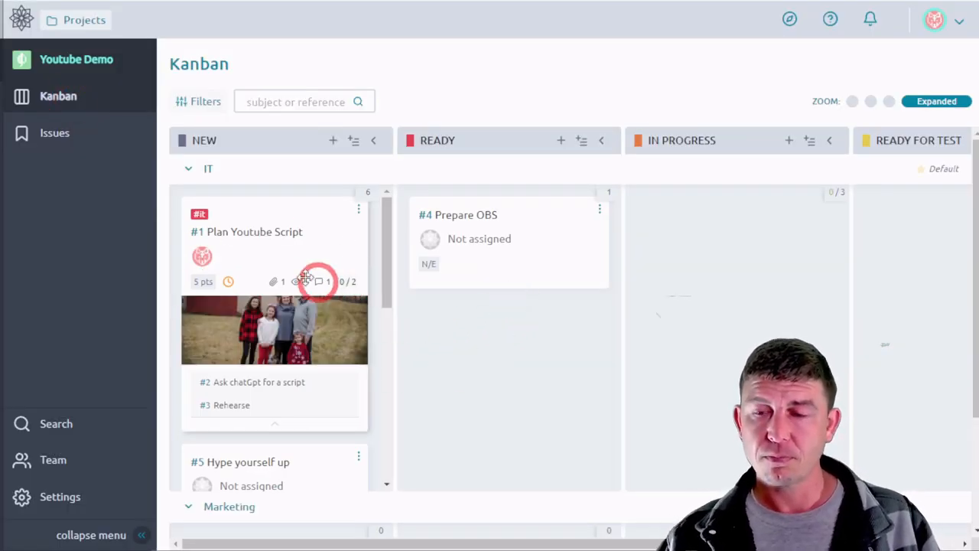
left_click_drag(296, 246, 125, 525)
left_click(110, 508)
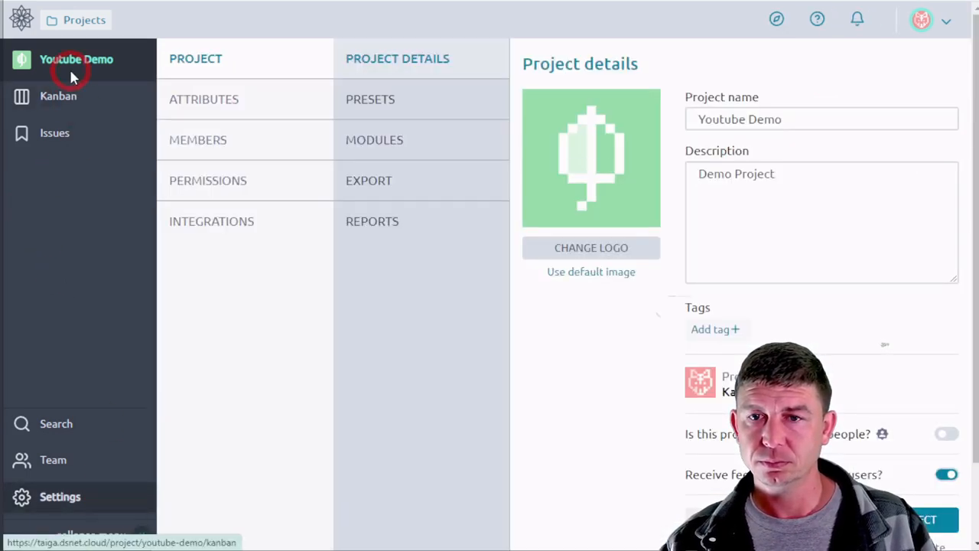
left_click(64, 102)
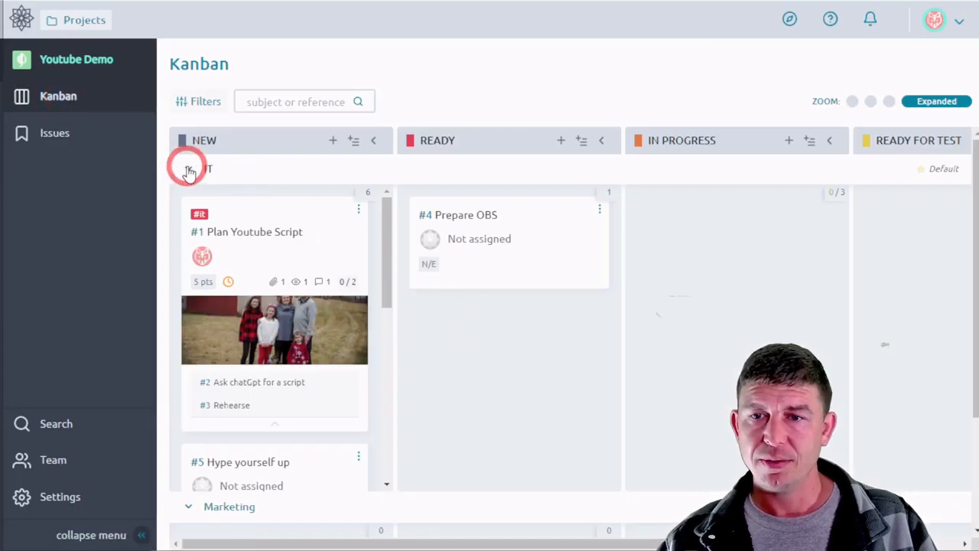
Collapse and re-expand the IT and Marketing swimlanes on the board.
left_click(188, 169)
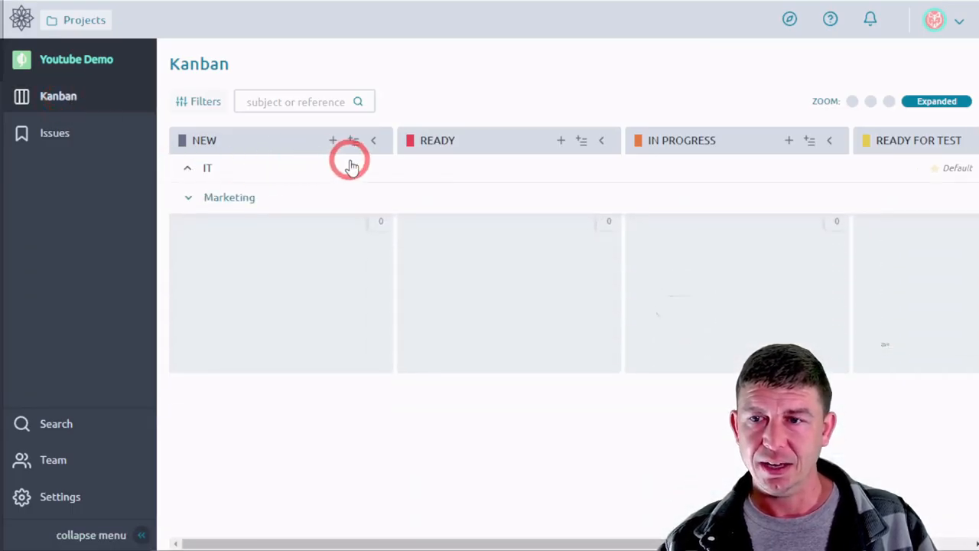
left_click(189, 169)
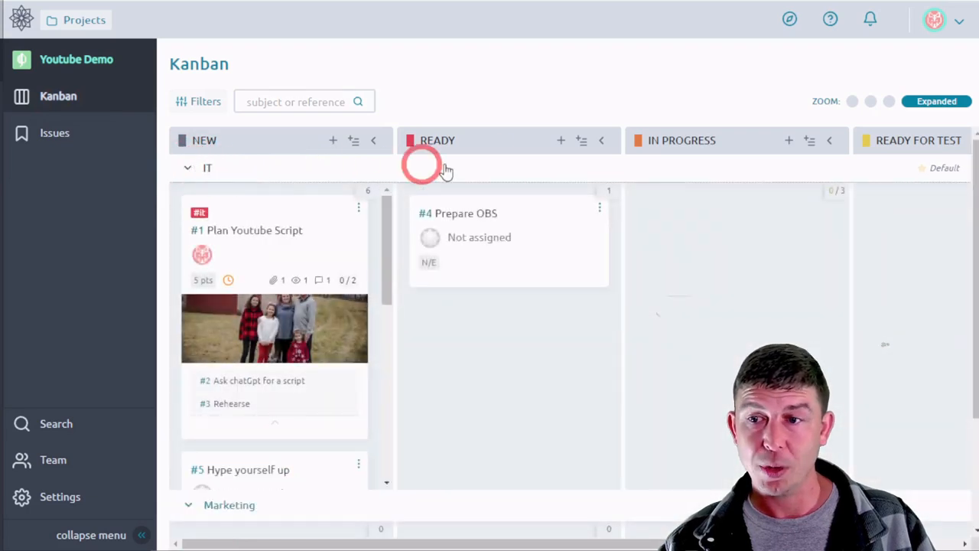
left_click(189, 169)
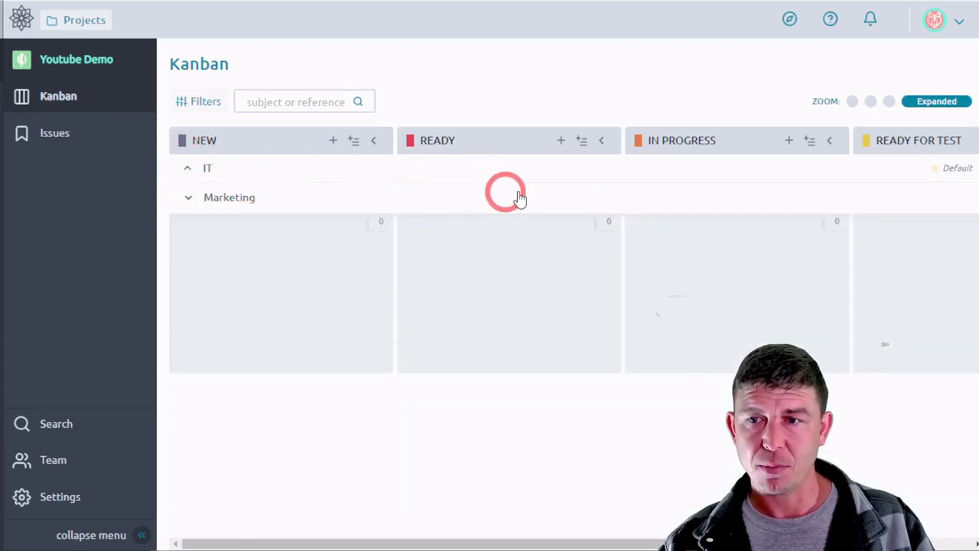
left_click(188, 197)
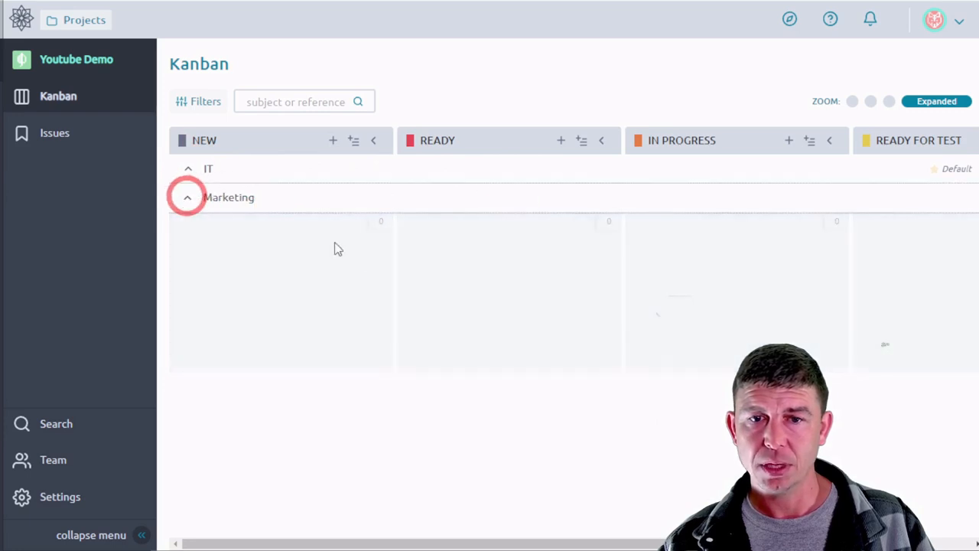
left_click(187, 197)
left_click(188, 169)
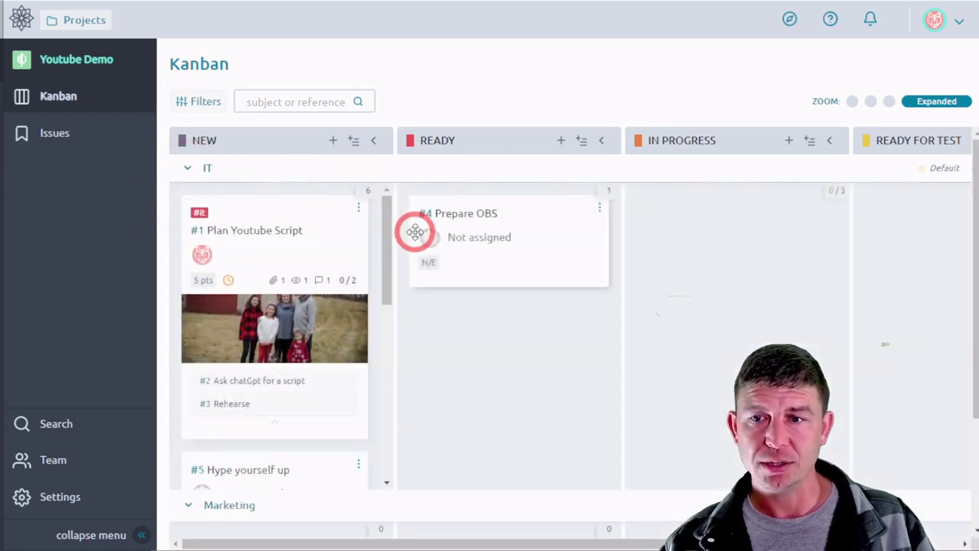
scroll(409, 239, "down", 2)
scroll(371, 286, "up", 2)
scroll(313, 335, "down", 1)
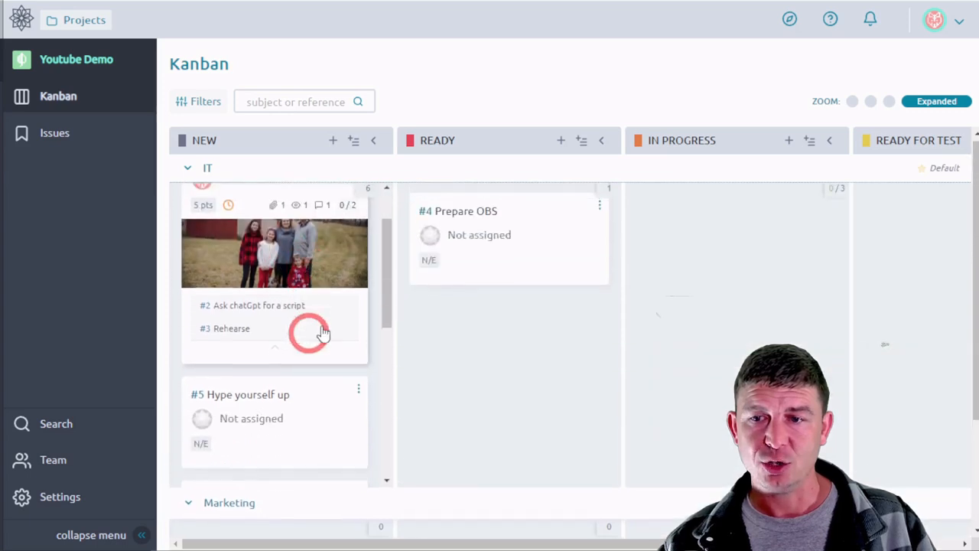
scroll(518, 252, "down", 2)
Move card #5 Hype yourself up into Marketing's Ready, then In Progress column.
left_click_drag(291, 254, 303, 424)
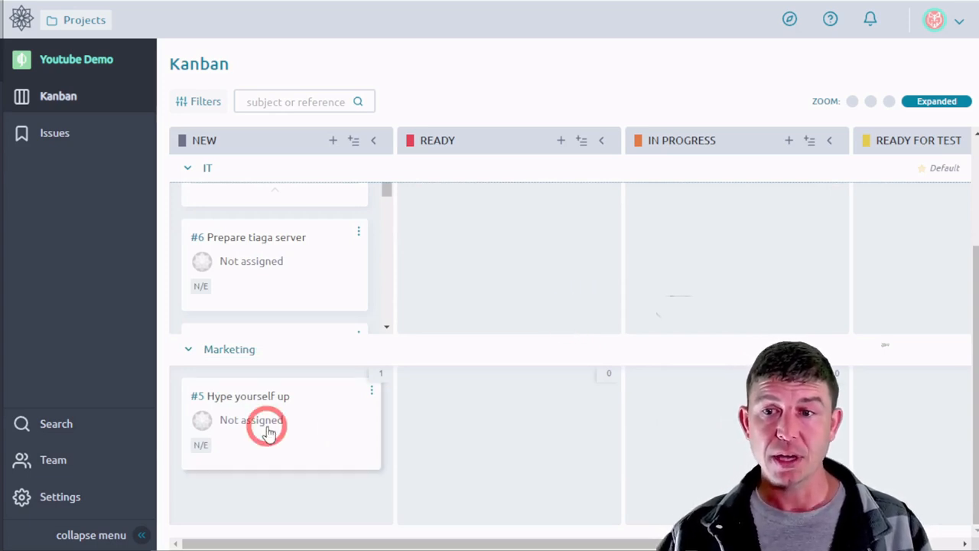
left_click_drag(267, 433, 282, 454)
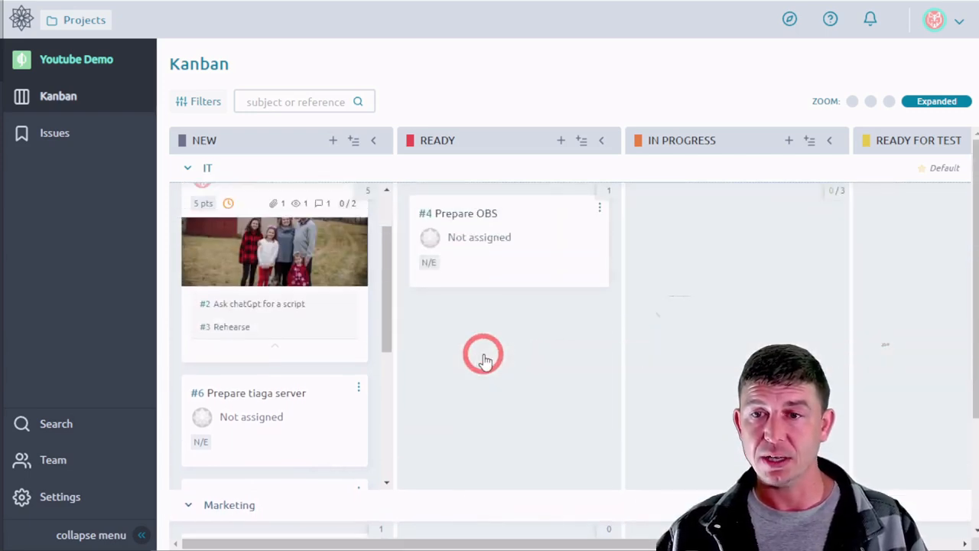
left_click(190, 170)
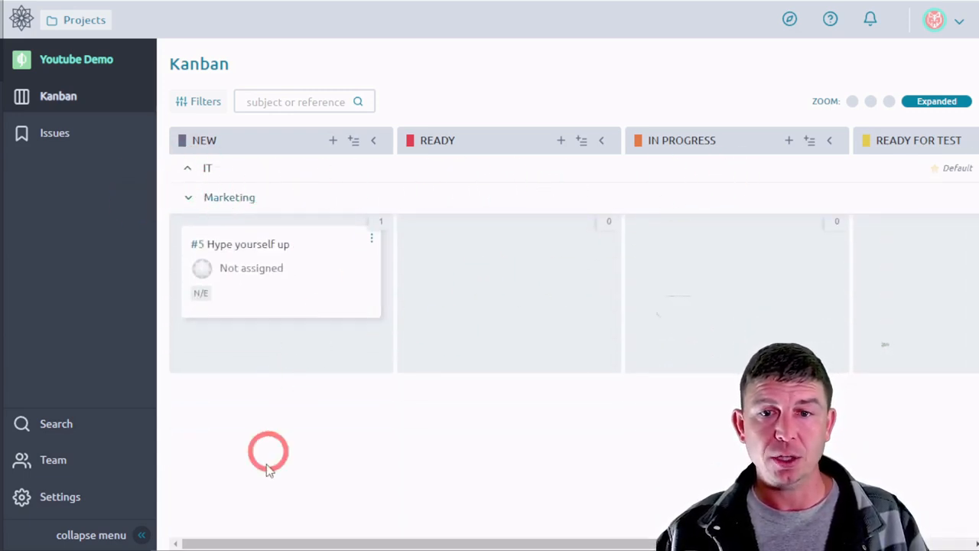
left_click_drag(271, 269, 485, 283)
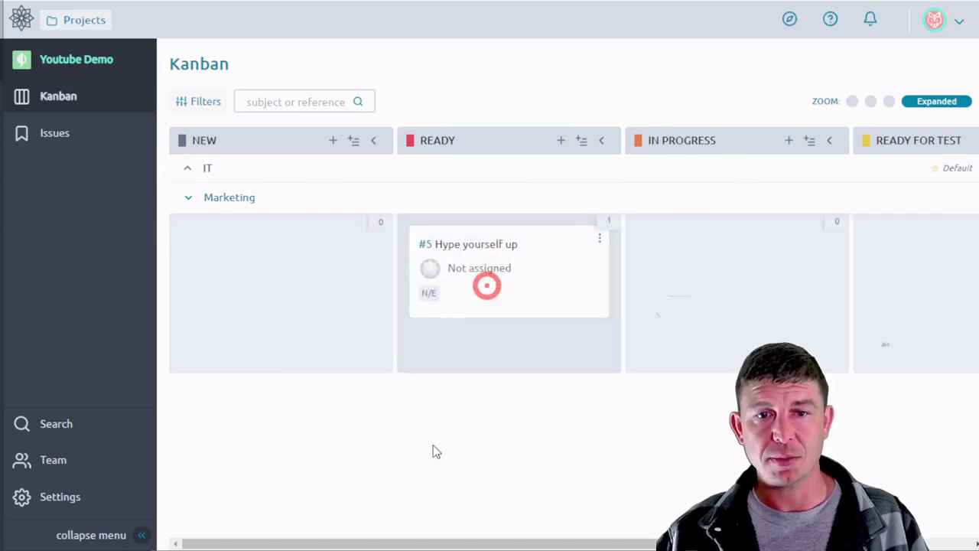
left_click_drag(533, 232, 707, 264)
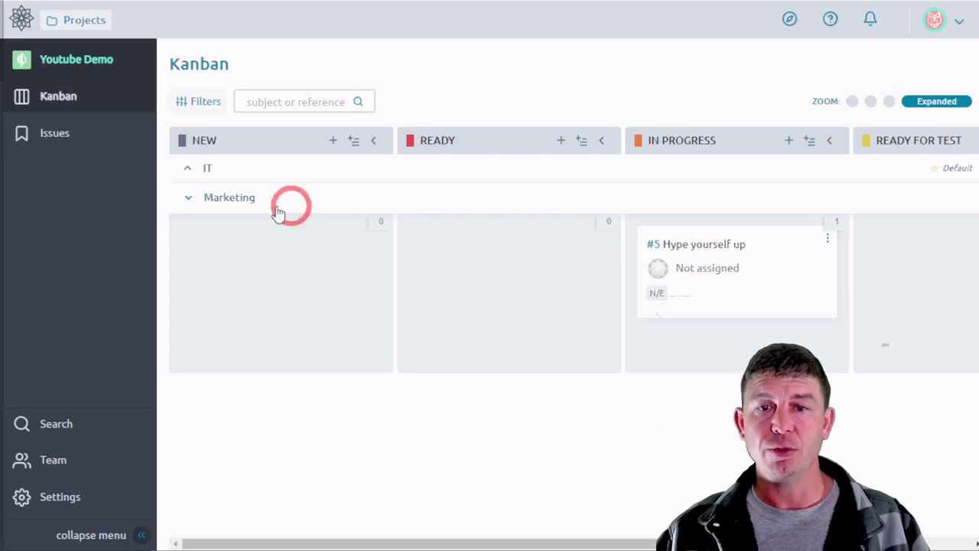
Move card #5 into IT's In Progress column, leaving it unassigned.
left_click(187, 168)
left_click(684, 440)
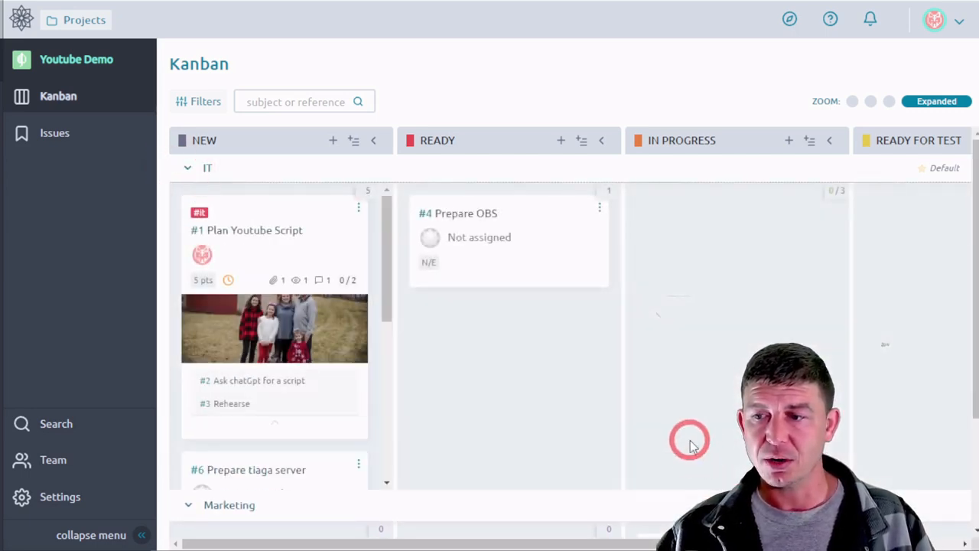
scroll(704, 439, "down", 2)
left_click_drag(727, 437, 728, 279)
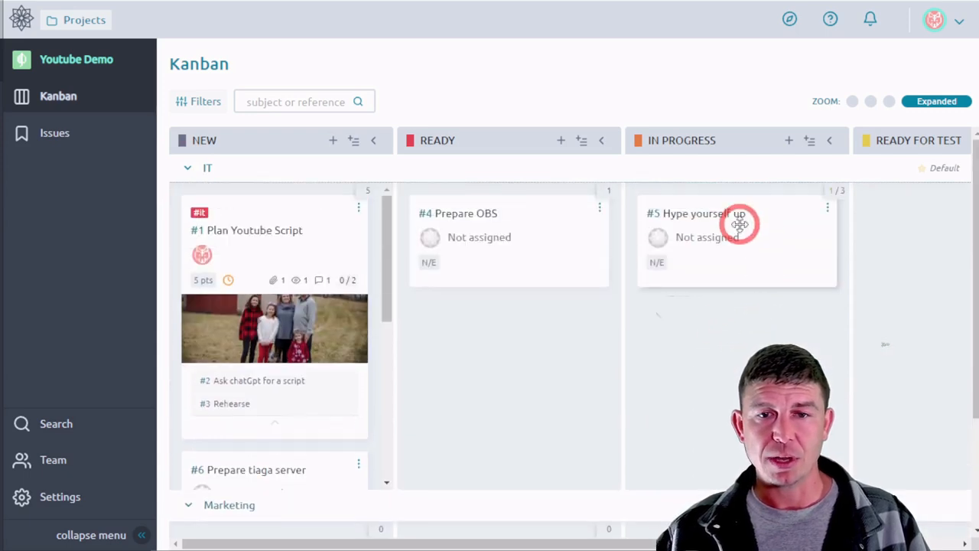
left_click(662, 241)
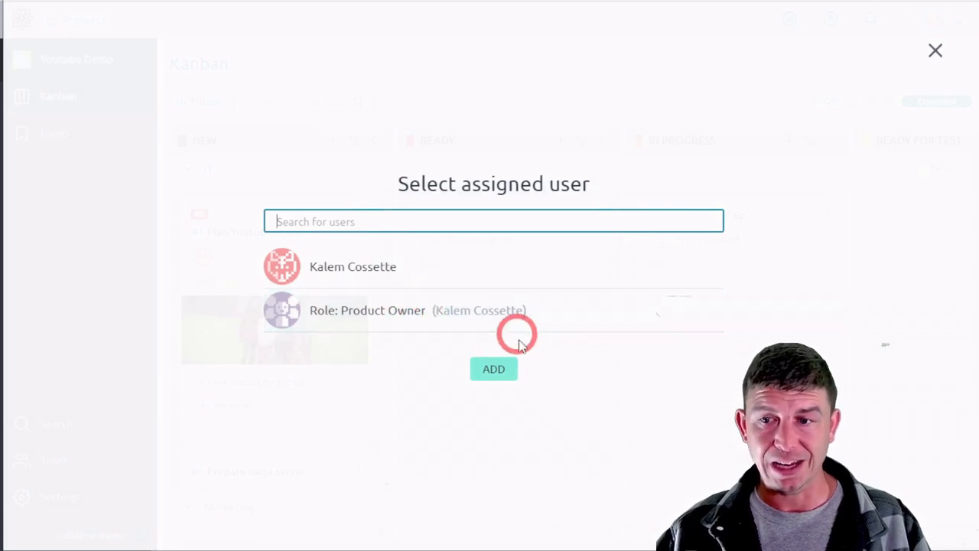
left_click(941, 53)
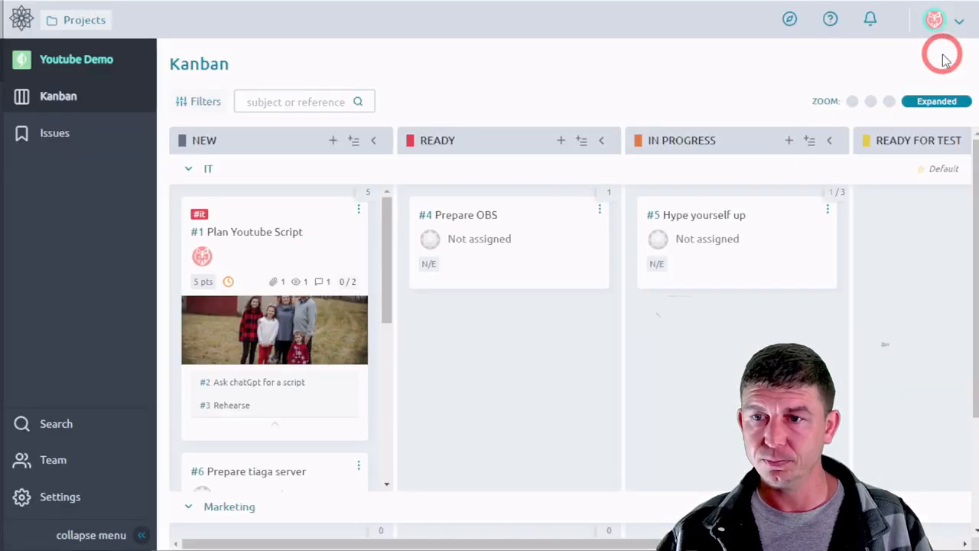
In Members settings, keep the owner as Product Owner and open the New Member dialog.
left_click(74, 496)
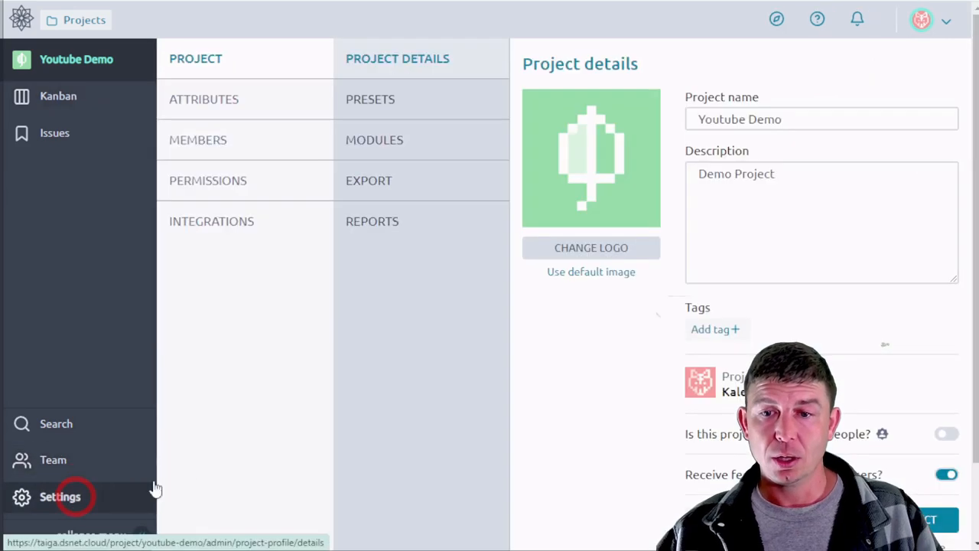
left_click(275, 148)
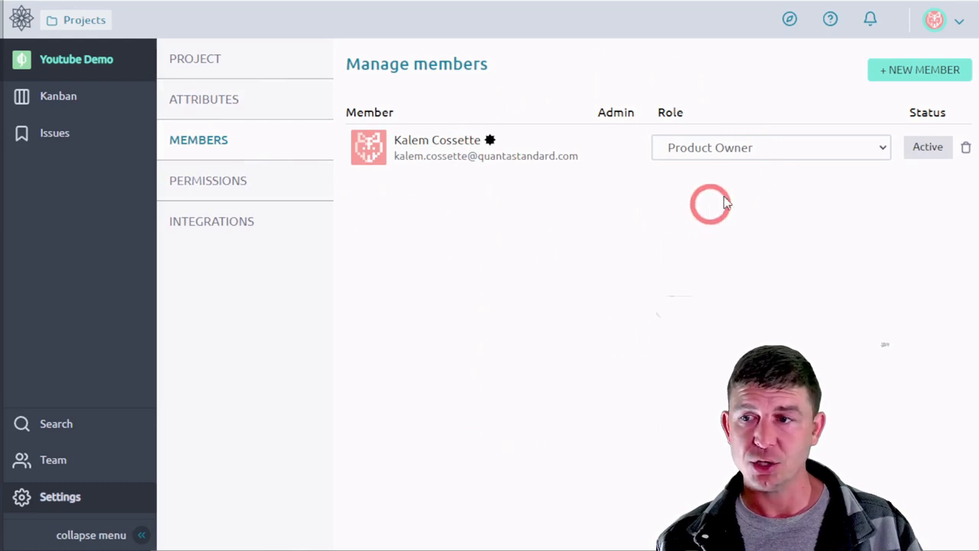
left_click(747, 158)
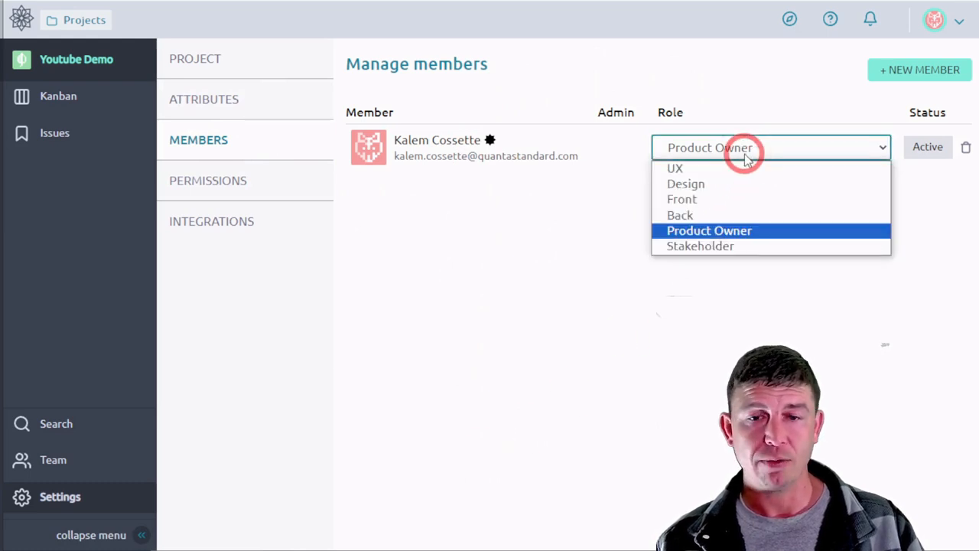
left_click(745, 157)
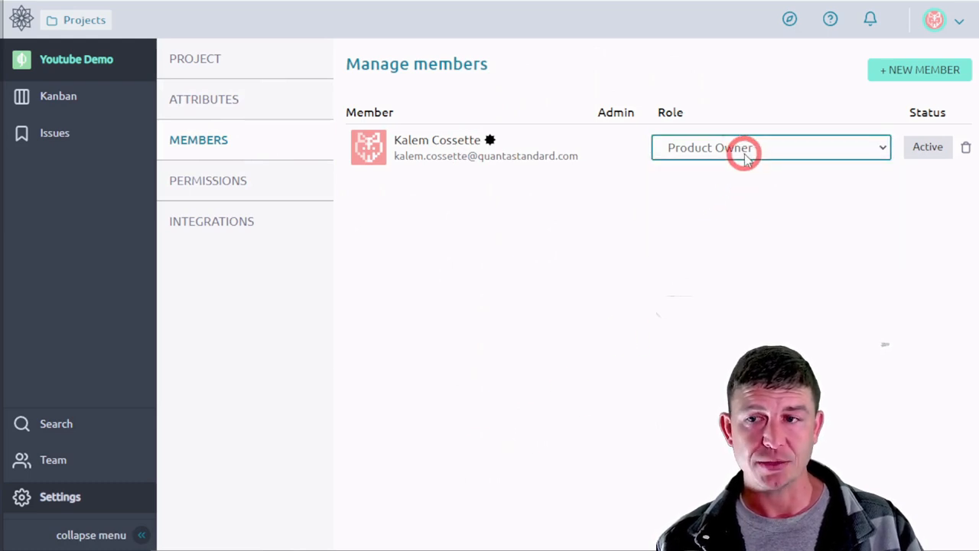
left_click(920, 71)
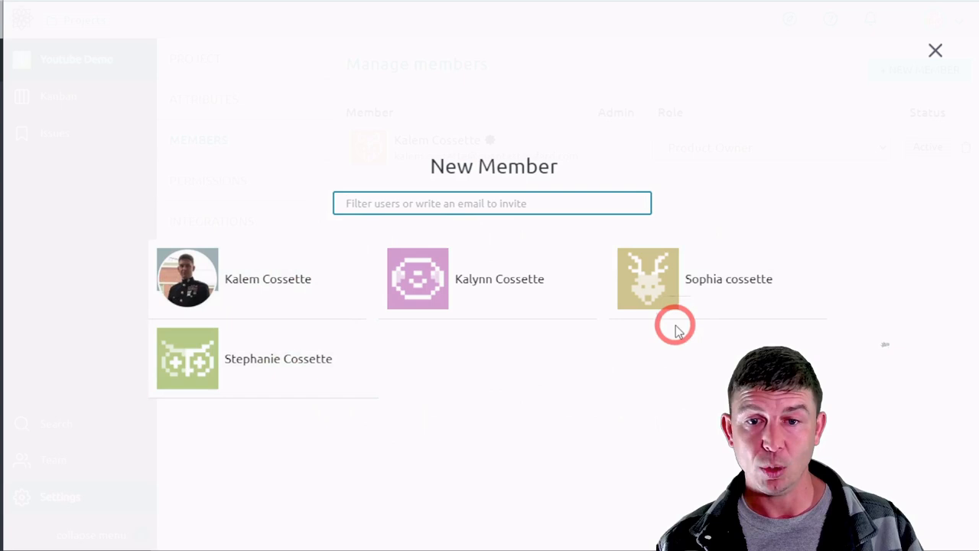
Invite the second listed user to the project with the UX role.
left_click(501, 298)
left_click(645, 150)
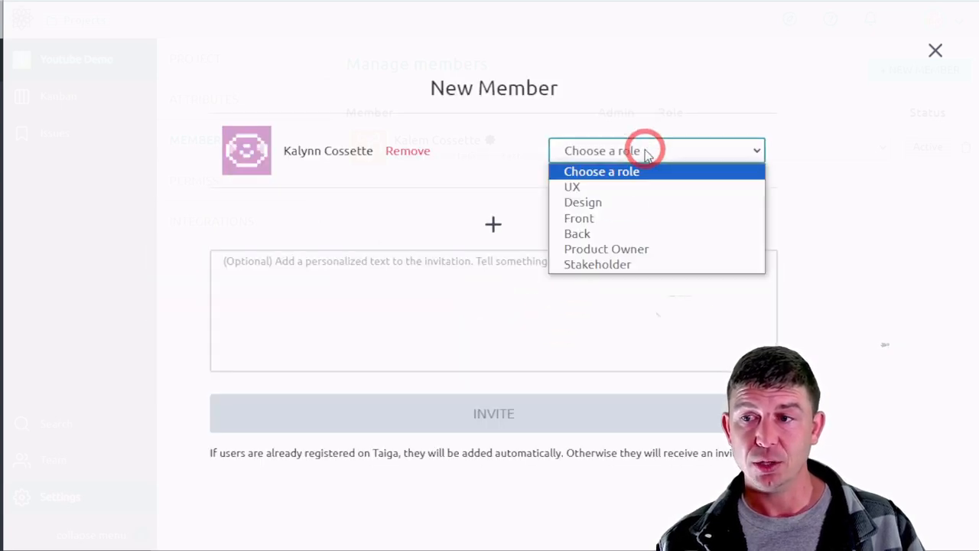
left_click(645, 187)
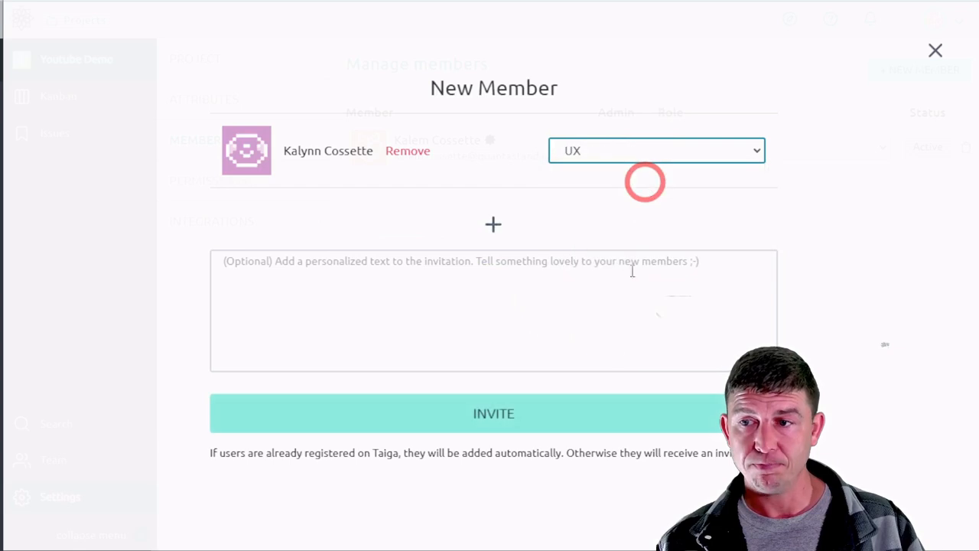
left_click(604, 421)
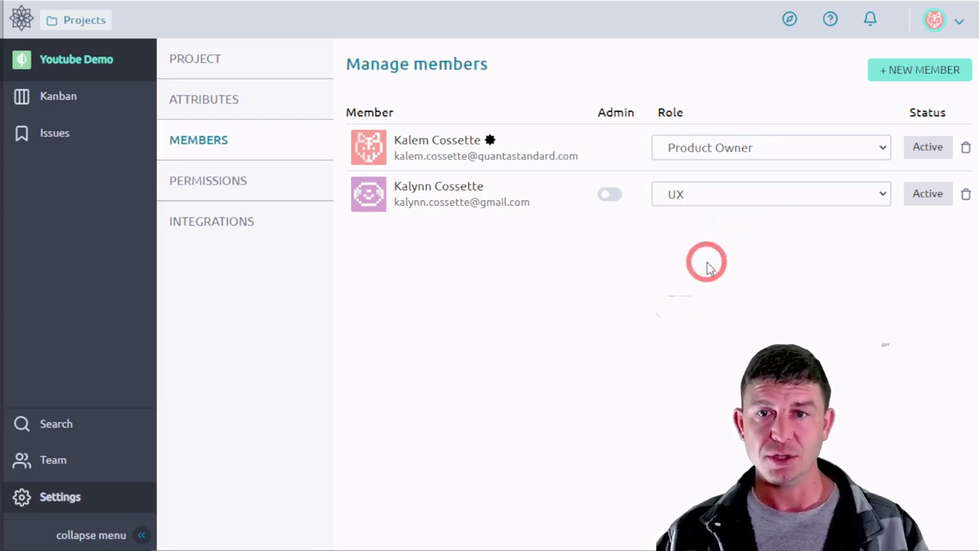
Keep the new member as UX and leave admin rights switched off.
left_click(746, 201)
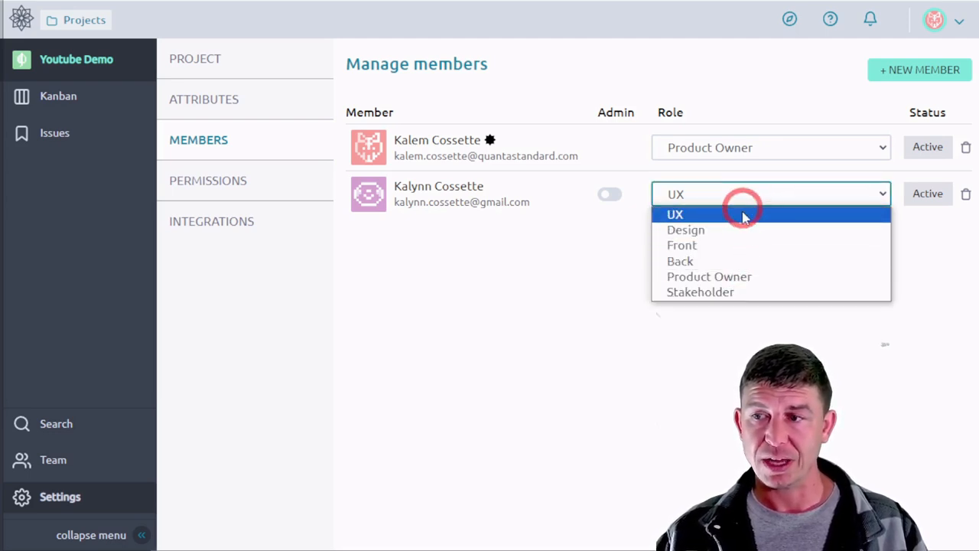
left_click(750, 336)
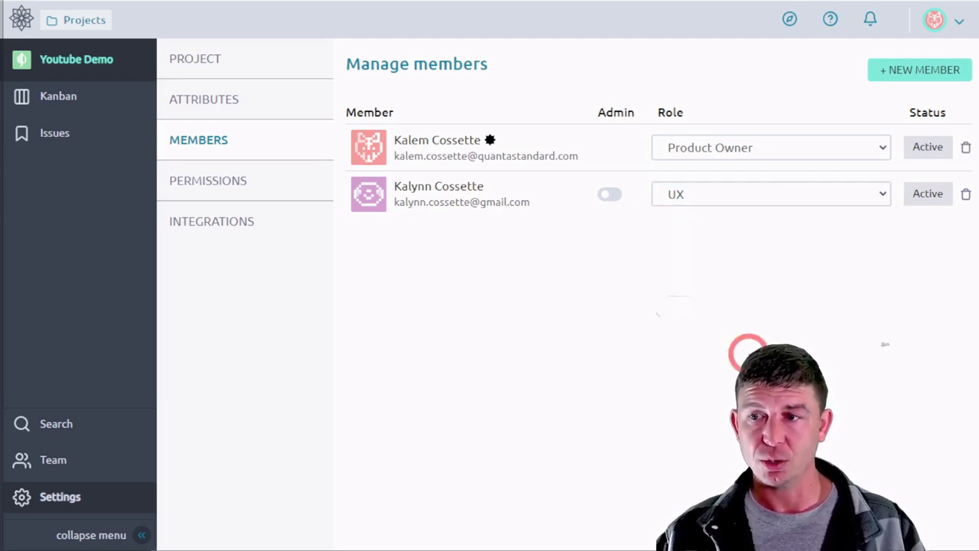
left_click(617, 196)
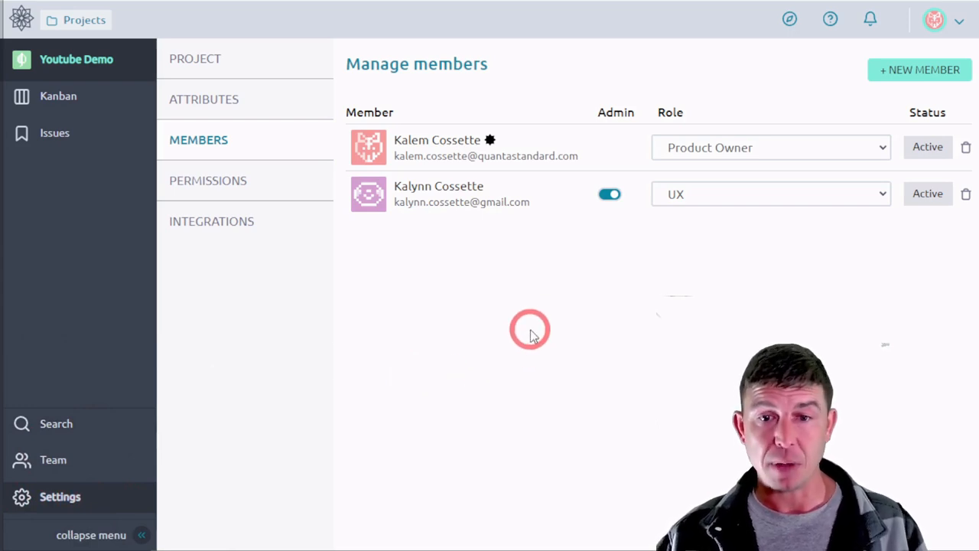
left_click(621, 199)
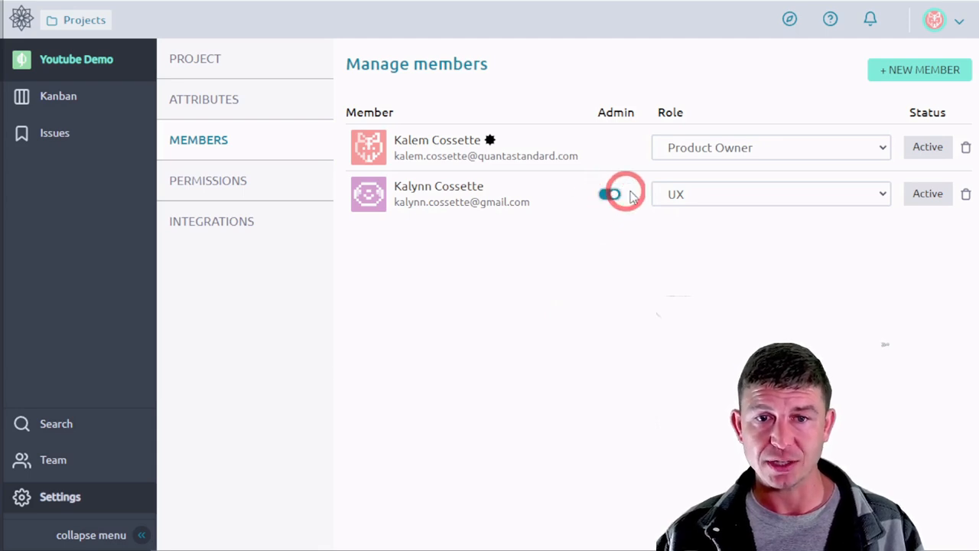
left_click(618, 195)
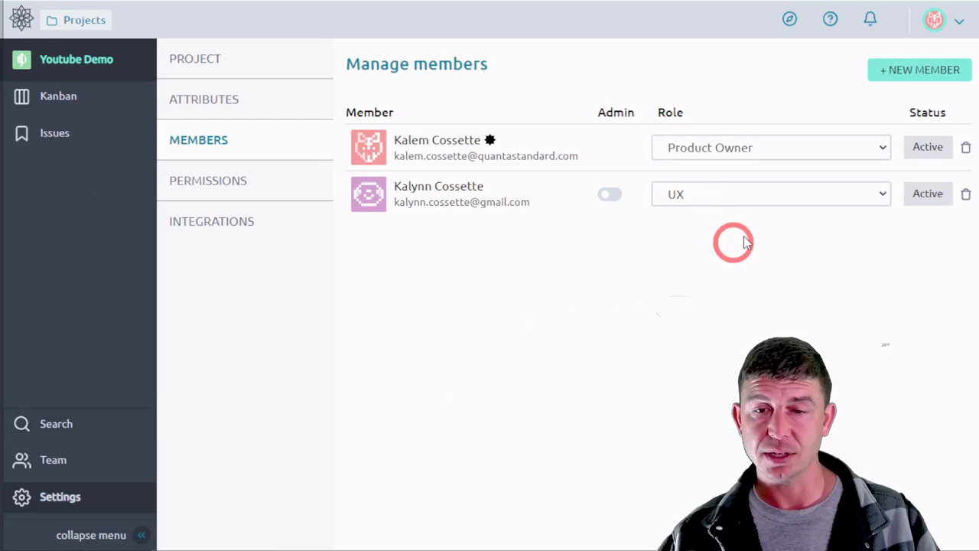
Reopen the New Member dialog, type 'asdf', and close it without inviting anyone.
left_click(892, 70)
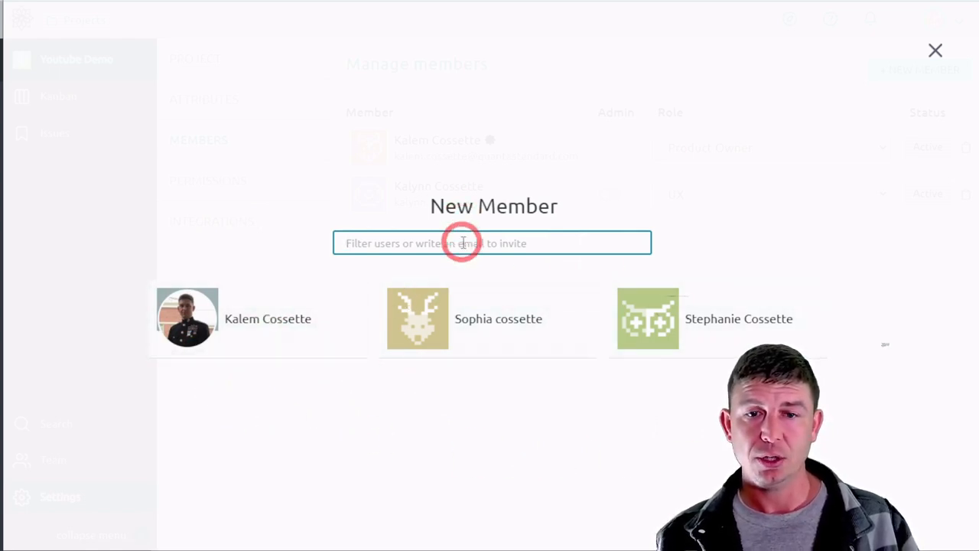
type("asdfasdf")
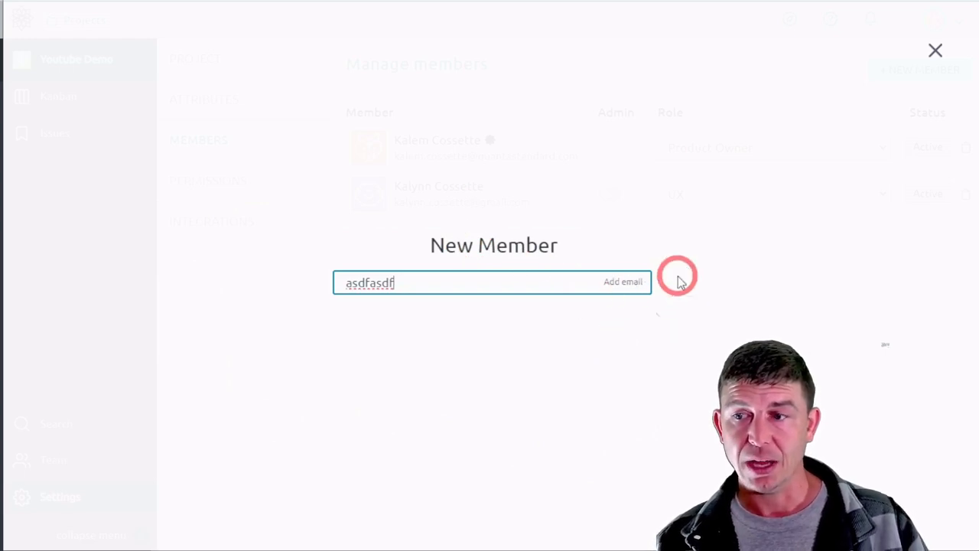
left_click(936, 52)
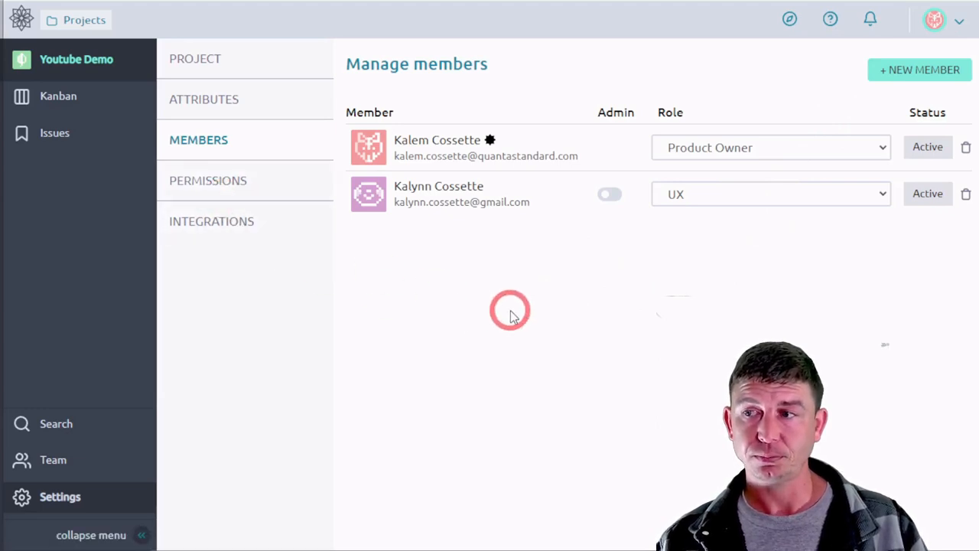
Show the External user role's permissions on the Permissions settings page.
left_click(233, 189)
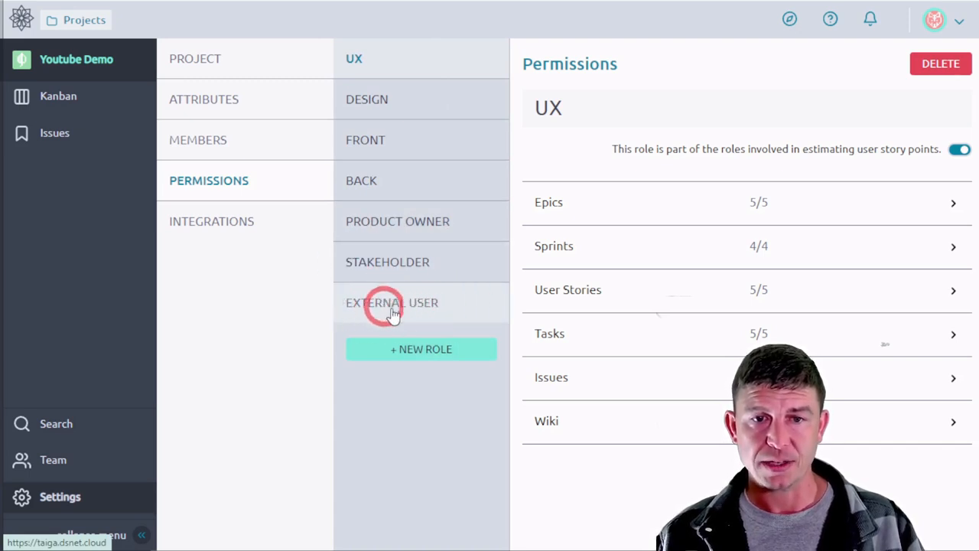
left_click(436, 310)
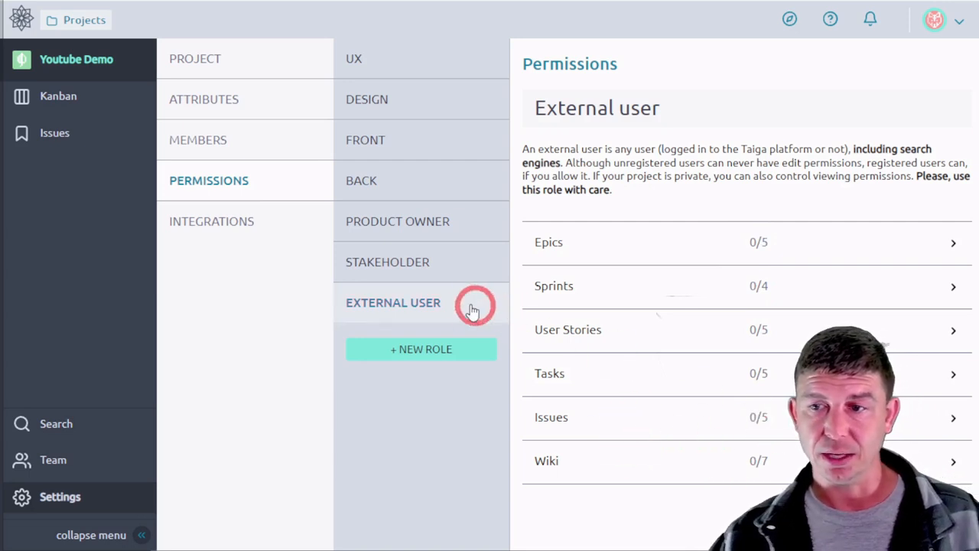
Compare the Stakeholder, Product Owner and UX role permissions, ending on UX.
left_click(404, 262)
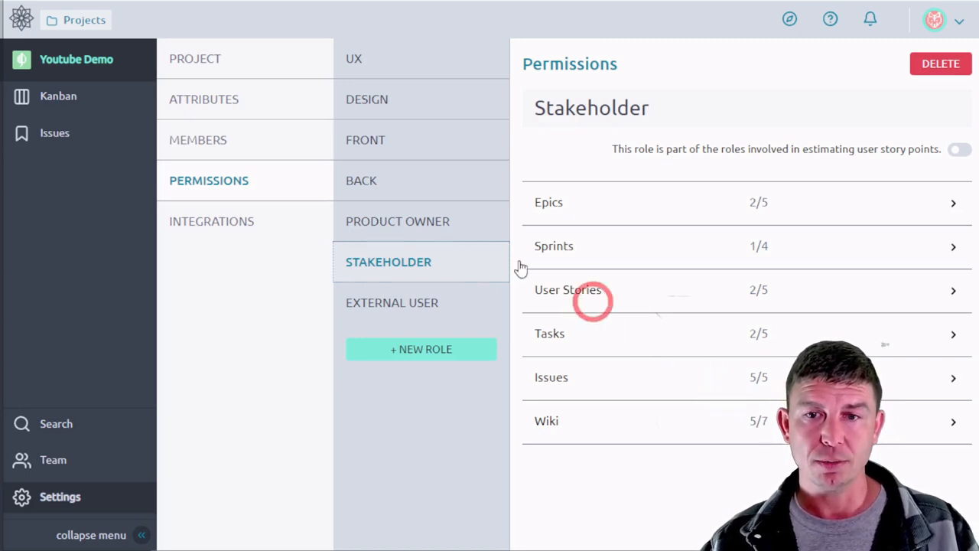
left_click(443, 221)
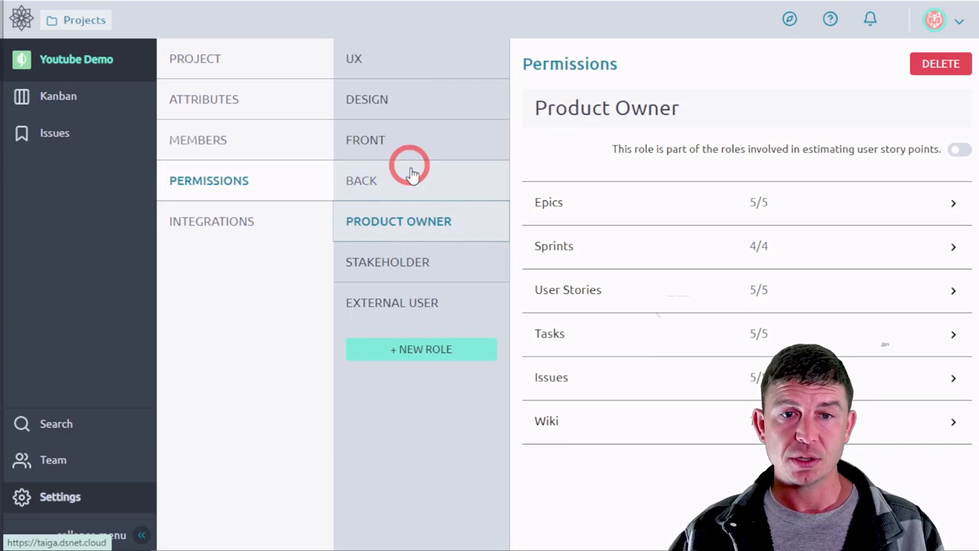
left_click(440, 75)
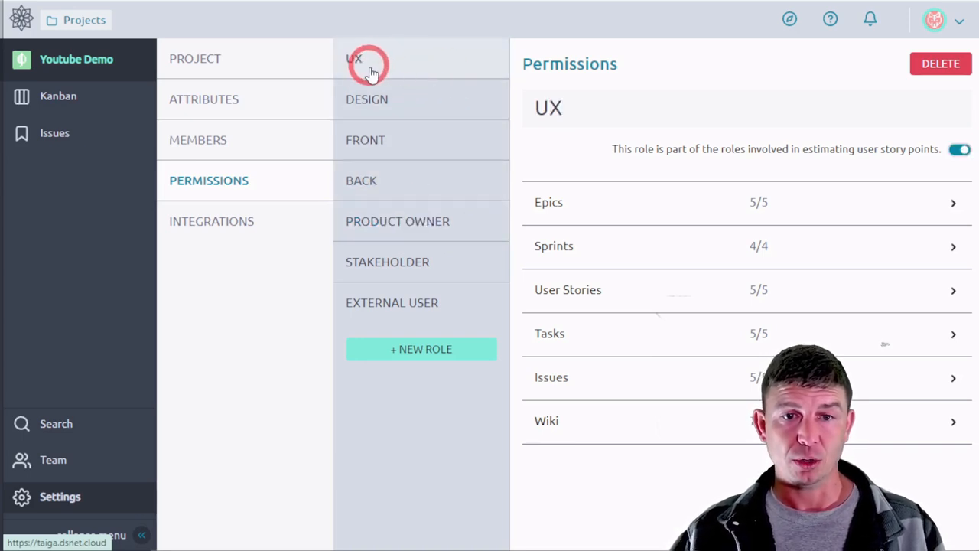
Rename the UX role to Managers and turn off its Delete user stories permission.
mouse_move(632, 123)
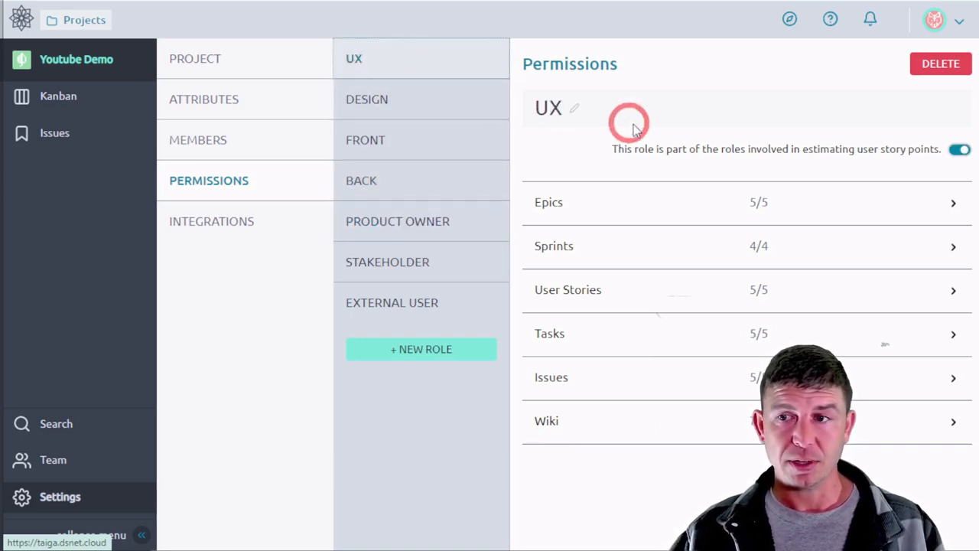
left_click(575, 111)
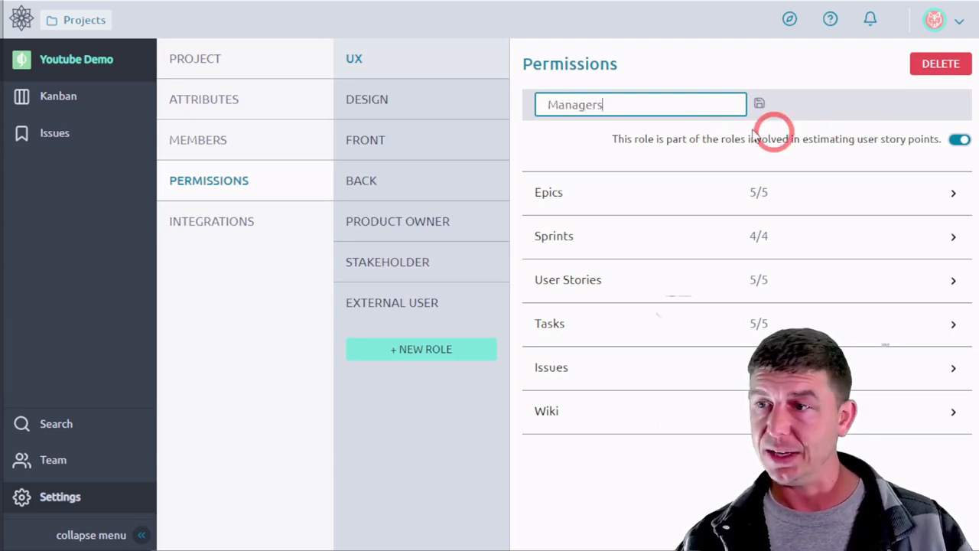
left_click(760, 104)
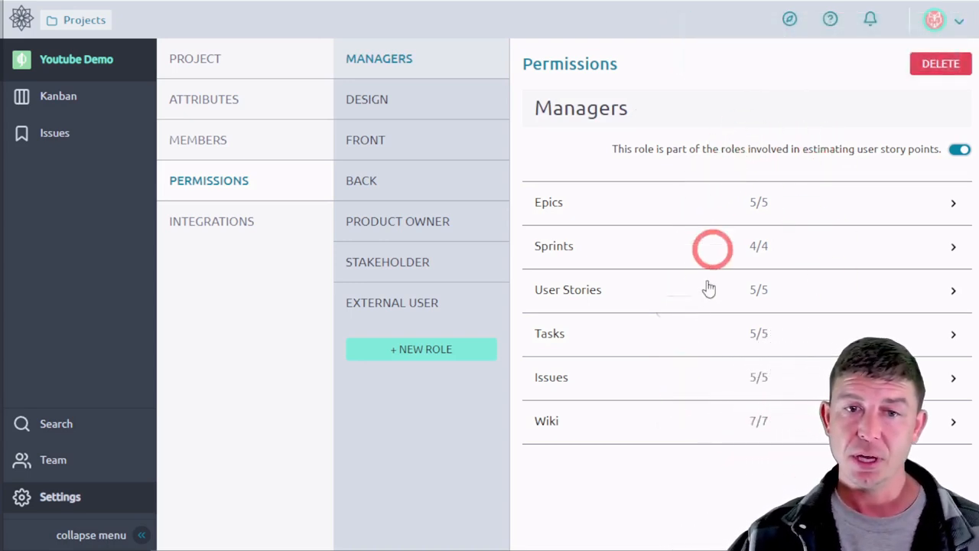
left_click(949, 301)
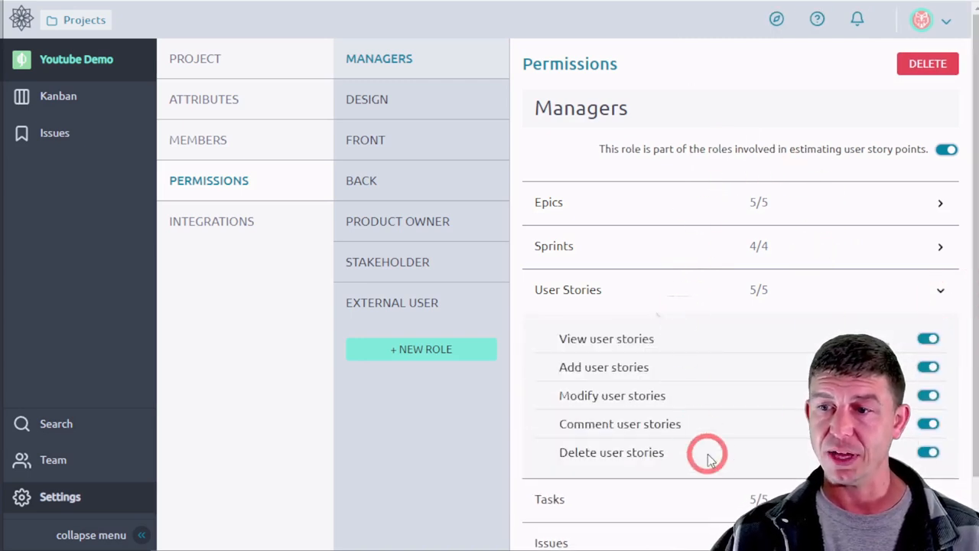
left_click(929, 453)
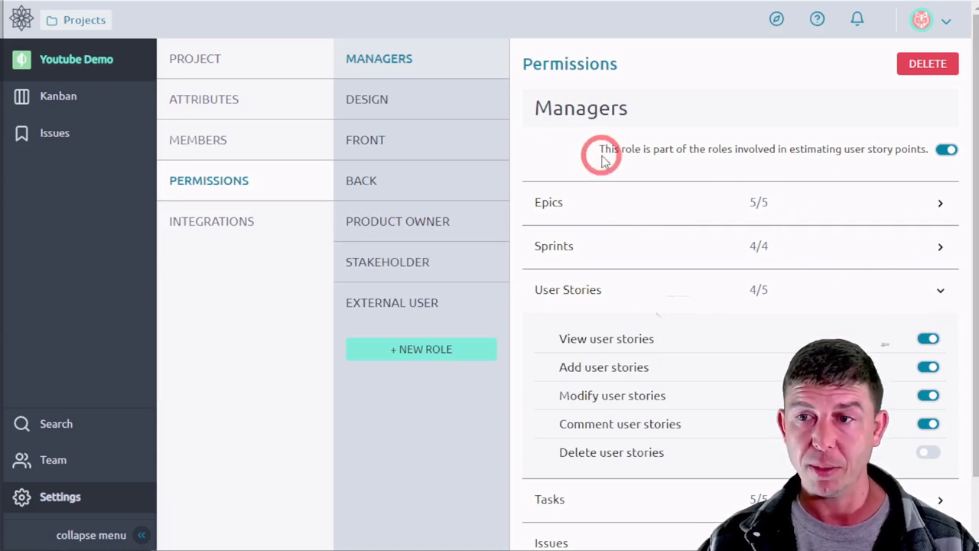
Review the Front and Design role permissions, then show the Integrations webhook form.
left_click(406, 138)
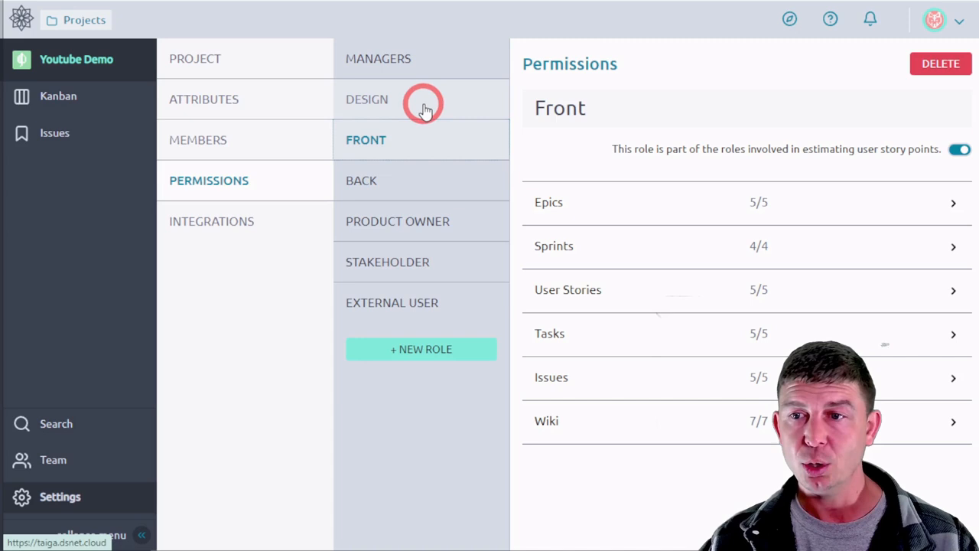
left_click(426, 110)
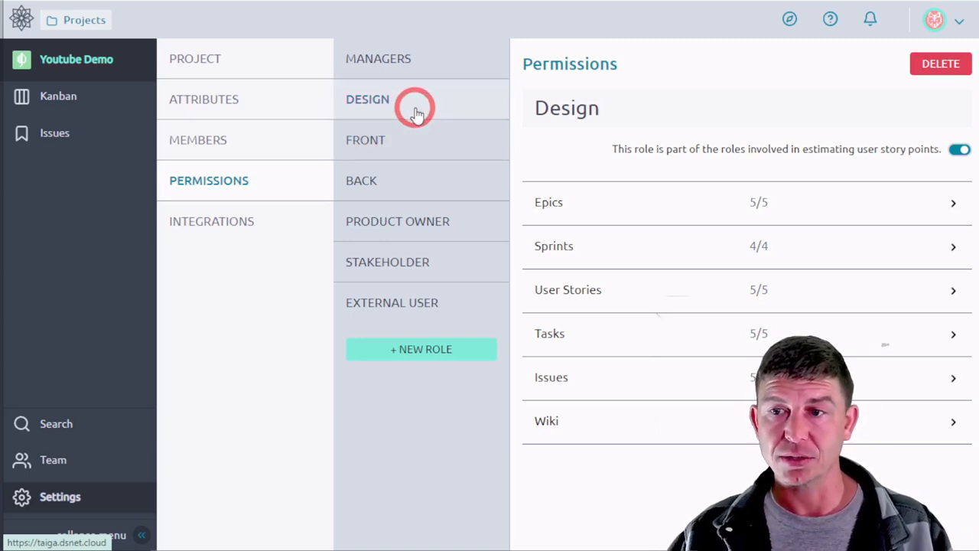
left_click(404, 145)
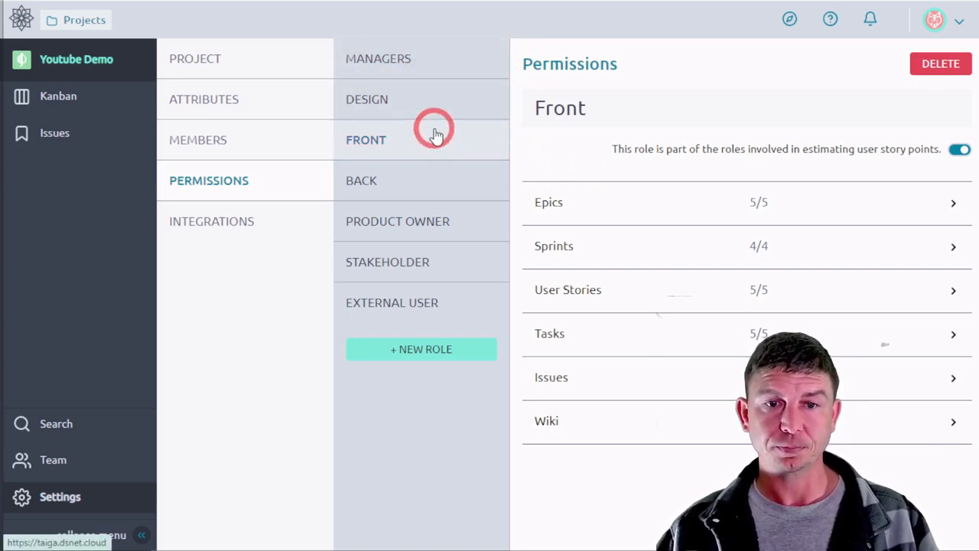
left_click(239, 223)
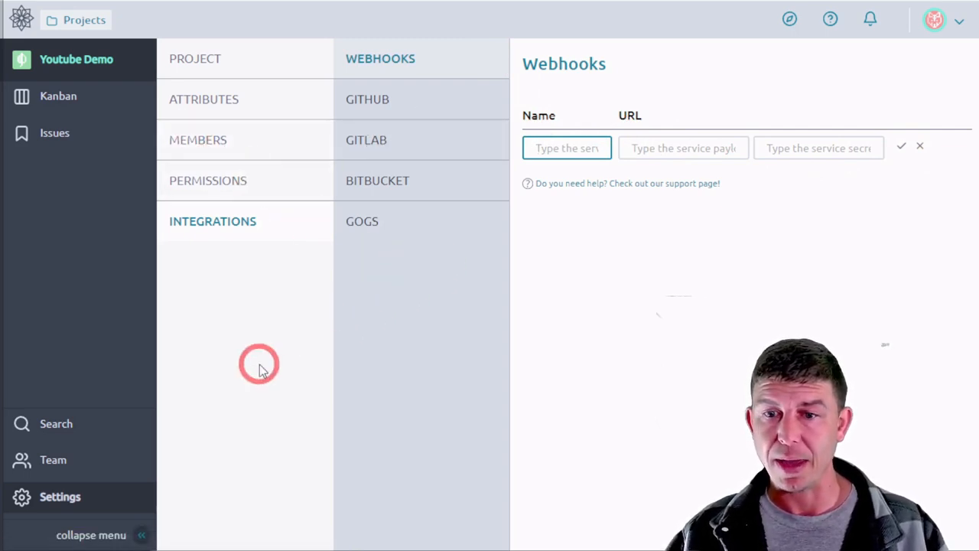
Open the Kanban board's filter options and set page zoom to 50%.
left_click(73, 108)
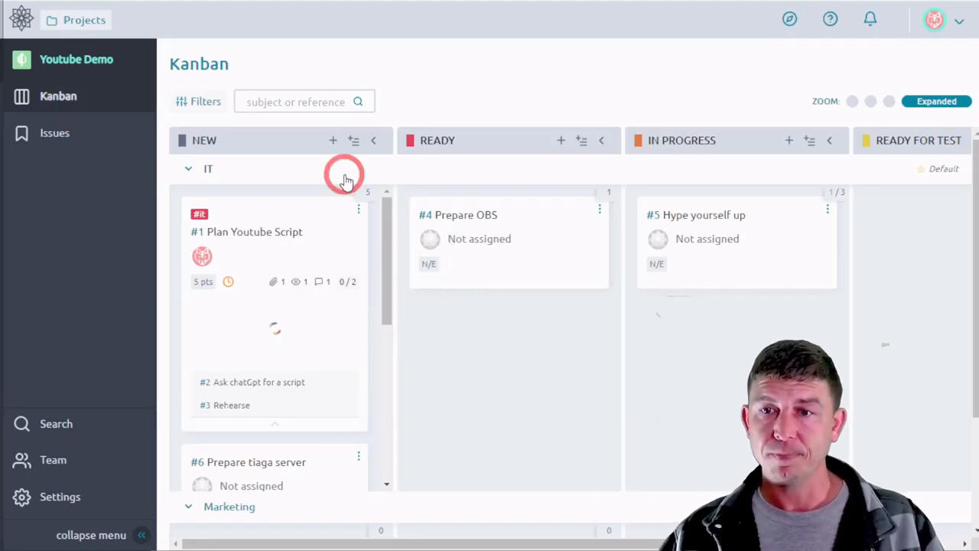
left_click(216, 102)
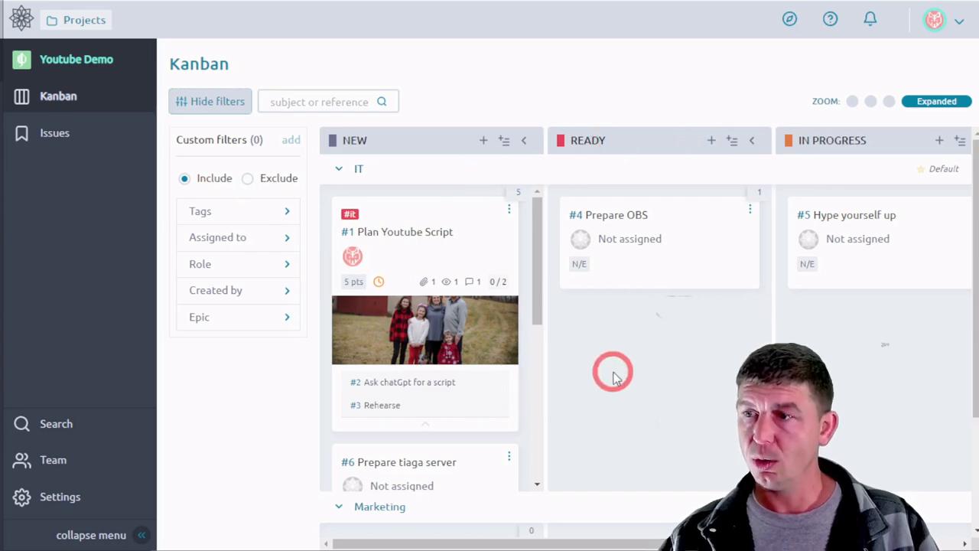
key("ctrl+minus")
key("ctrl+minus")
key("ctrl+minus")
key("ctrl+minus")
key("ctrl+minus")
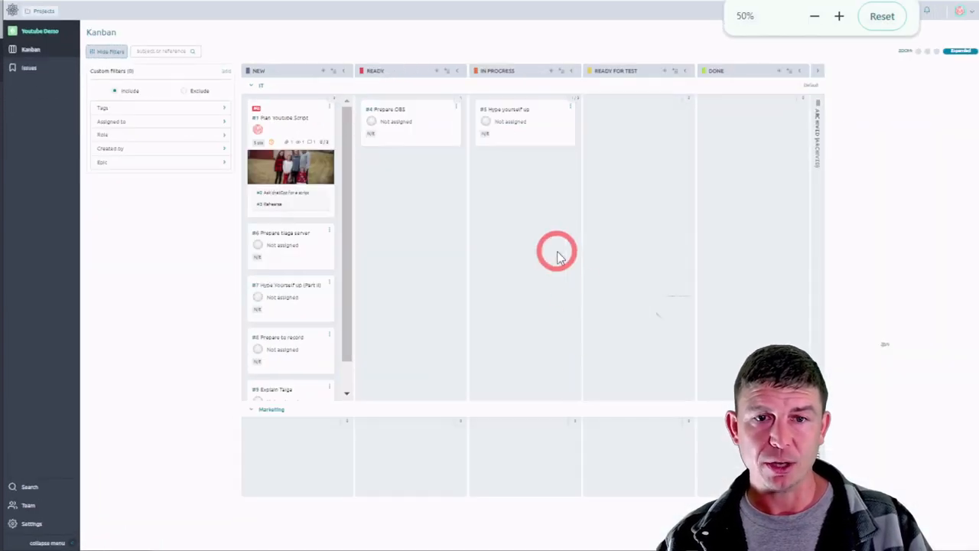
key("ctrl+plus")
key("ctrl+minus")
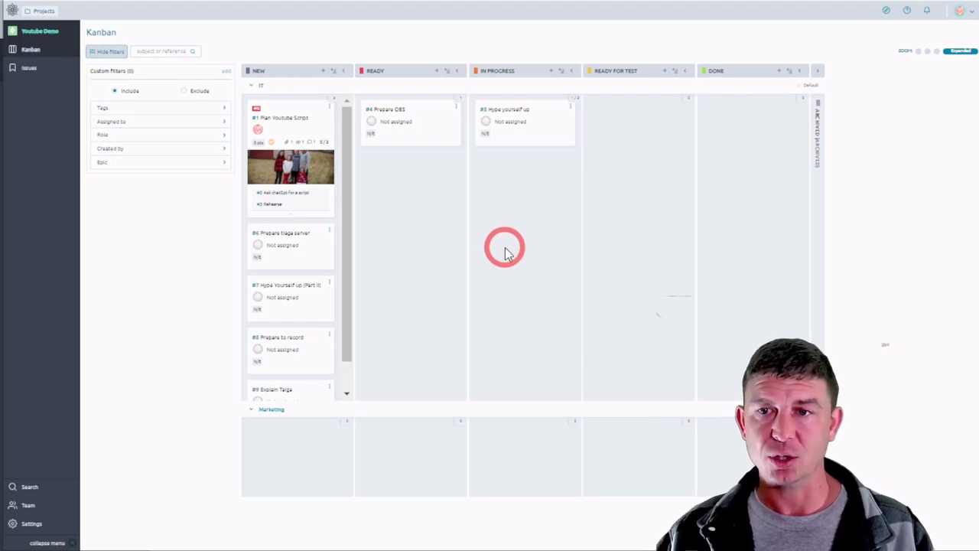
Filter the Kanban board to show only cards assigned to one team member.
left_click(103, 51)
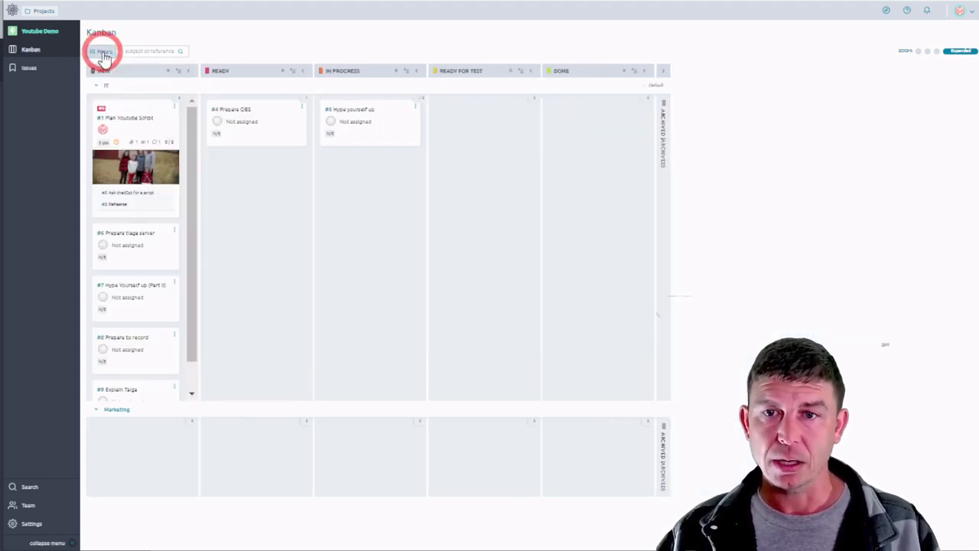
left_click(105, 54)
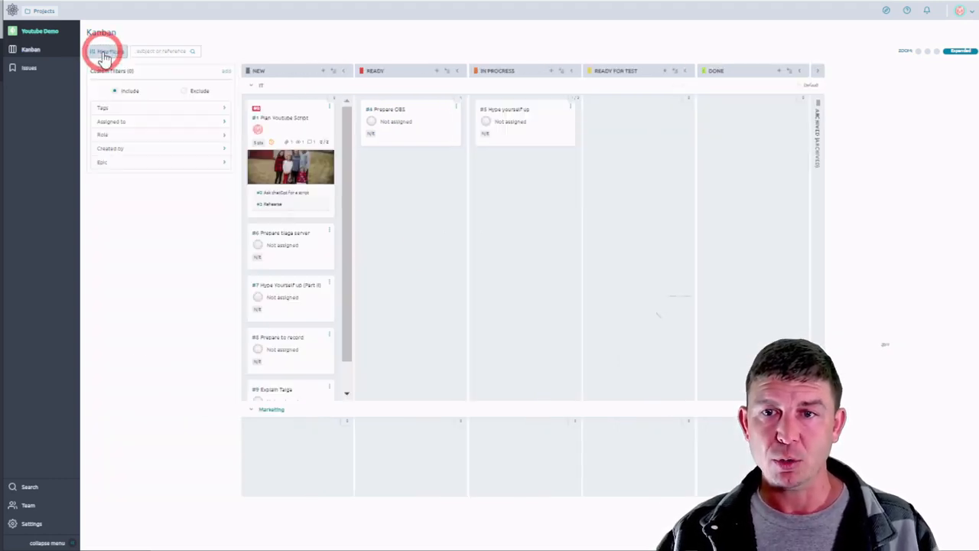
left_click(172, 123)
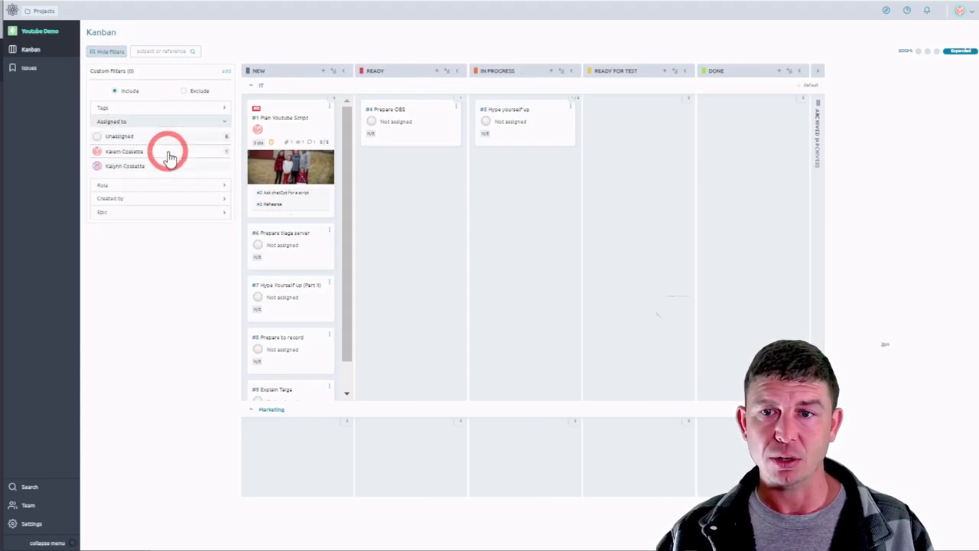
left_click(169, 158)
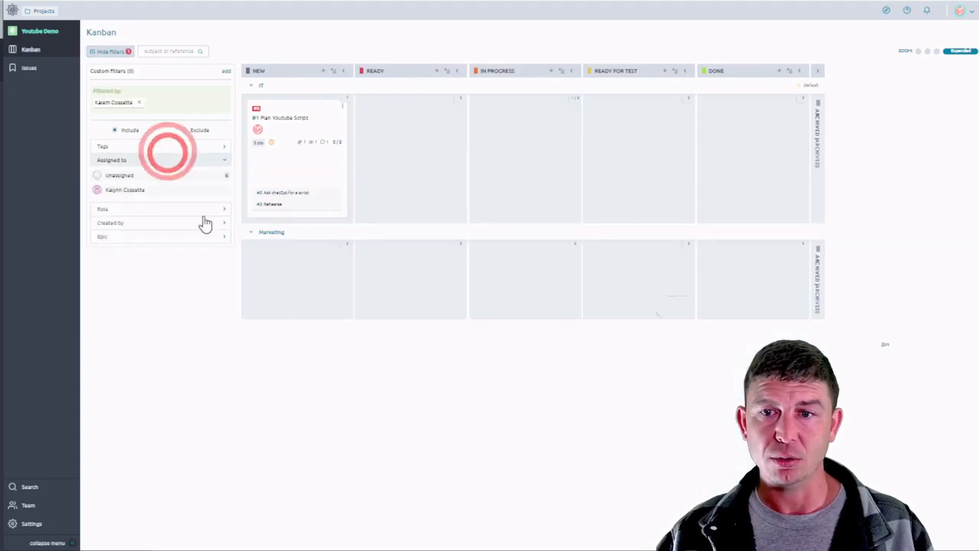
Clear the assignee filter, hide the filter panel and zoom the board back in.
left_click(140, 102)
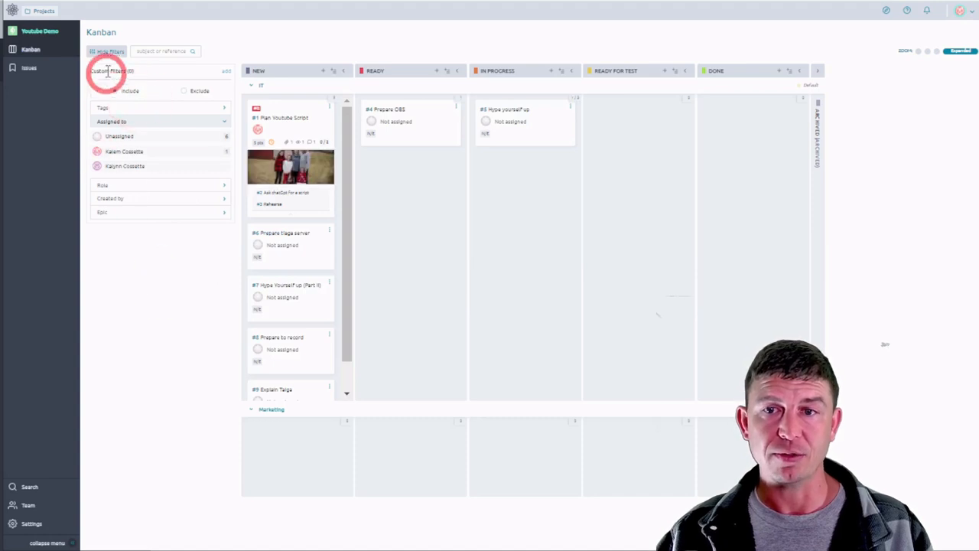
left_click(107, 50)
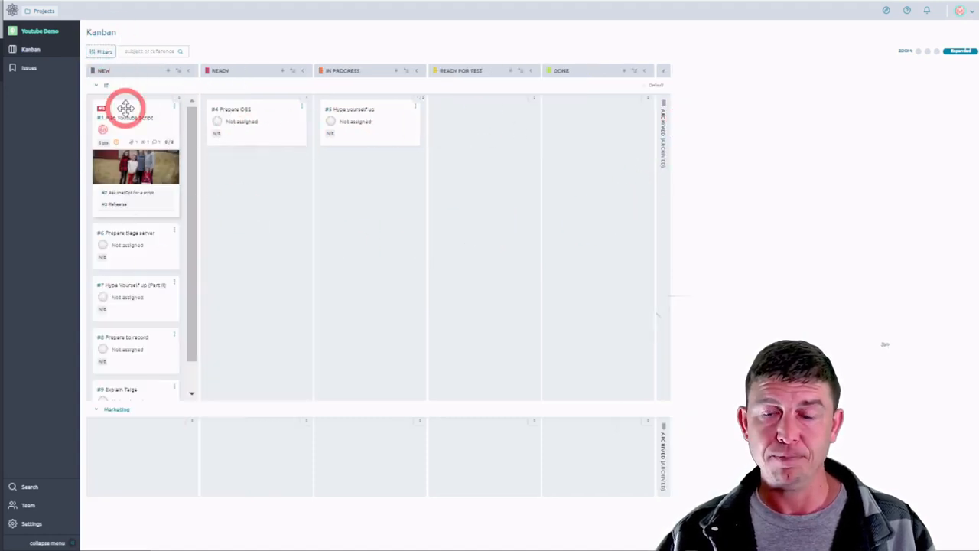
key("ctrl+plus")
key("ctrl+plus")
key("ctrl+plus")
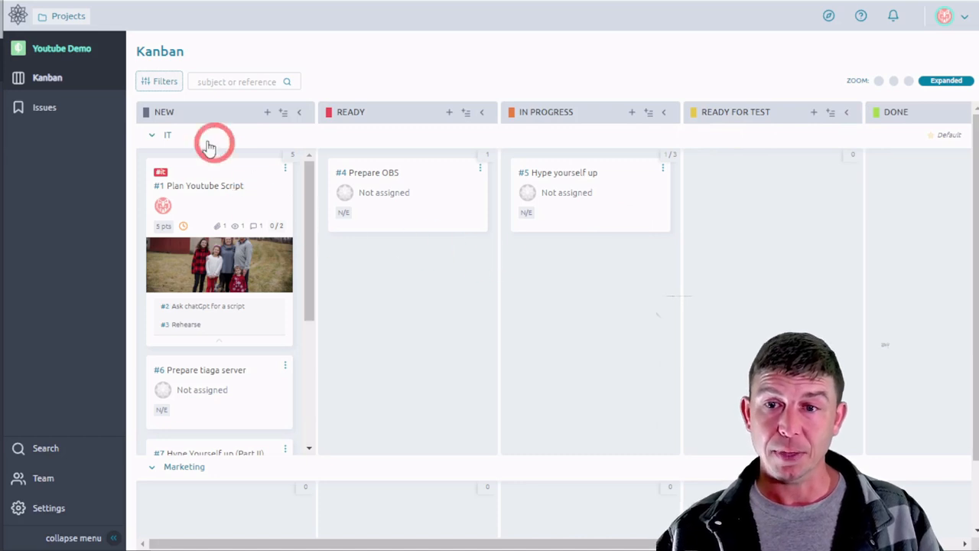
Collapse the IT and Marketing swimlanes, then expand IT again.
left_click(152, 134)
left_click(150, 158)
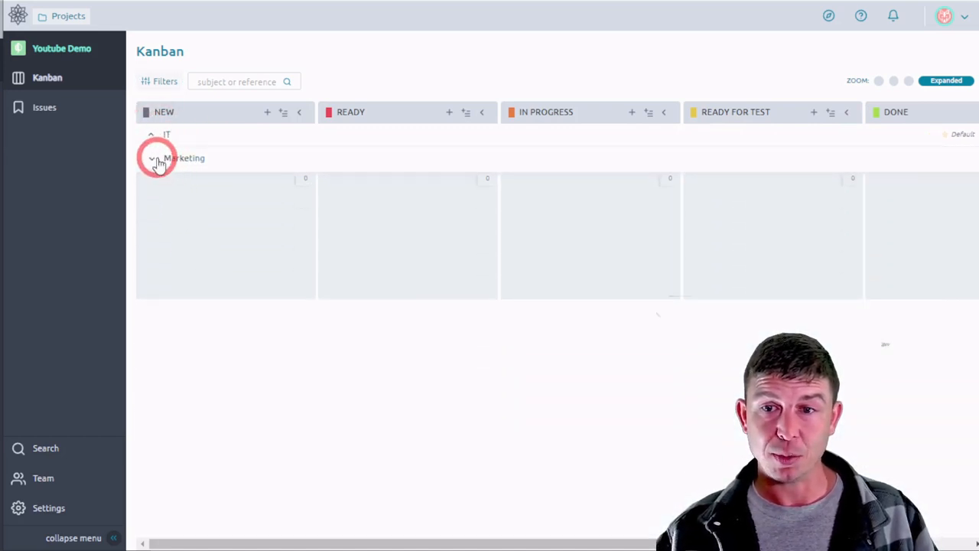
left_click(152, 136)
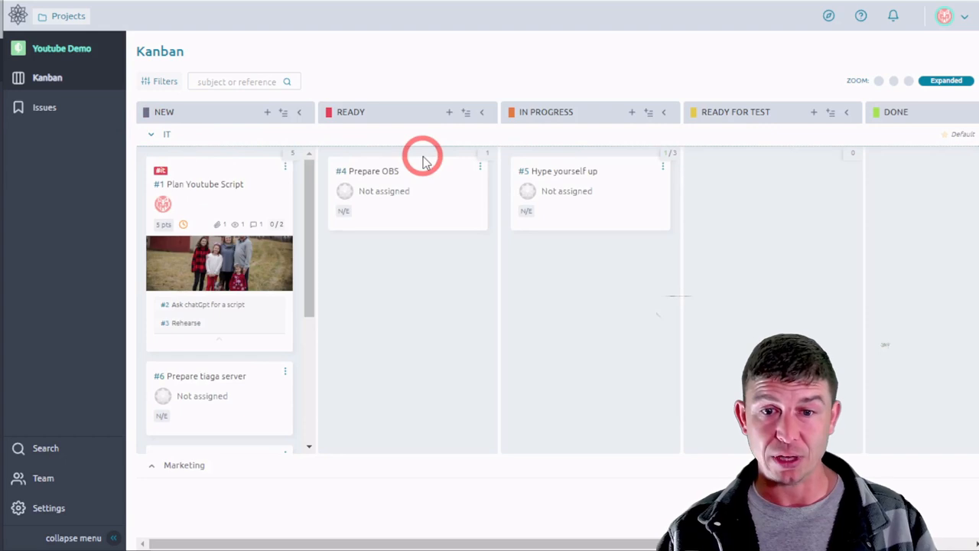
Browse the Youtube Demo activity timeline.
left_click(52, 50)
scroll(451, 222, "down", 1)
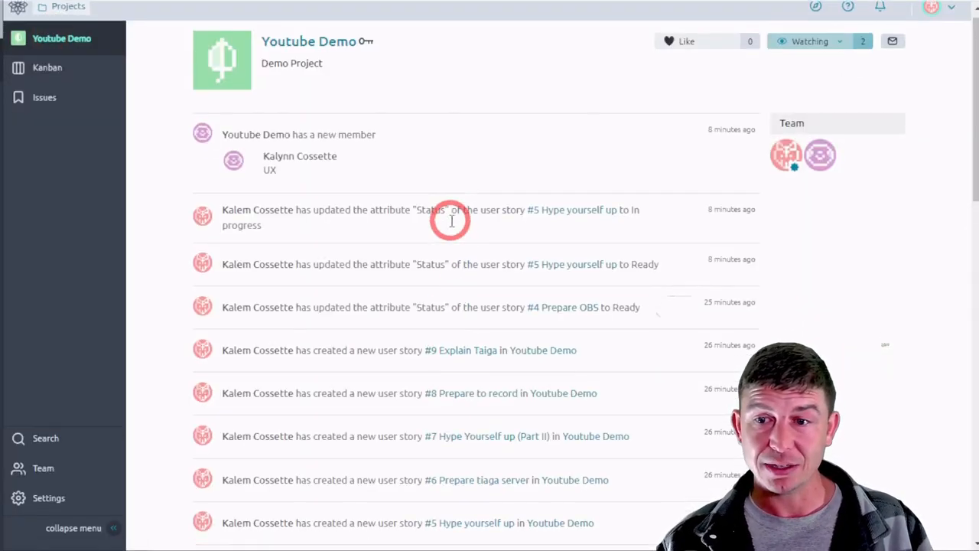
scroll(451, 221, "down", 3)
scroll(569, 372, "up", 3)
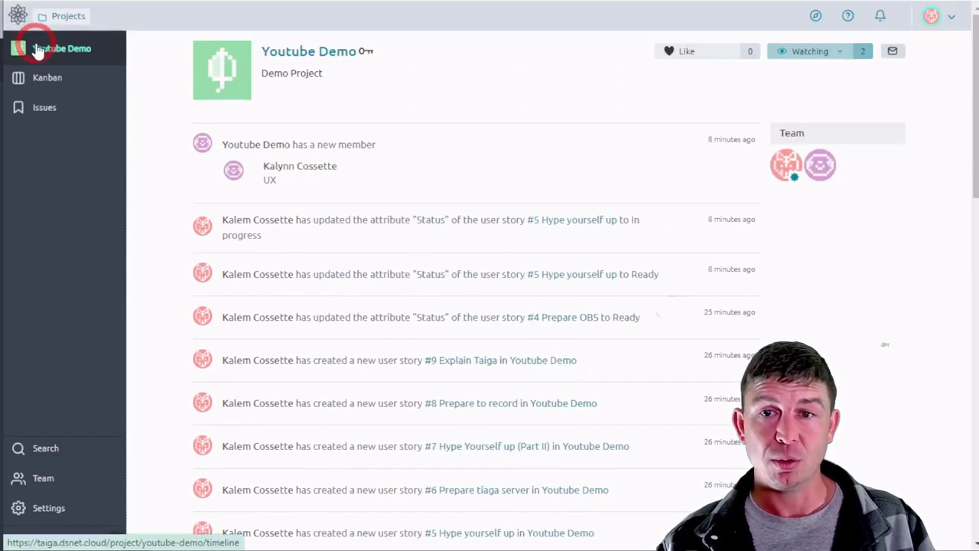
Return to My projects and reopen Youtube Demo's Kanban board.
left_click(76, 17)
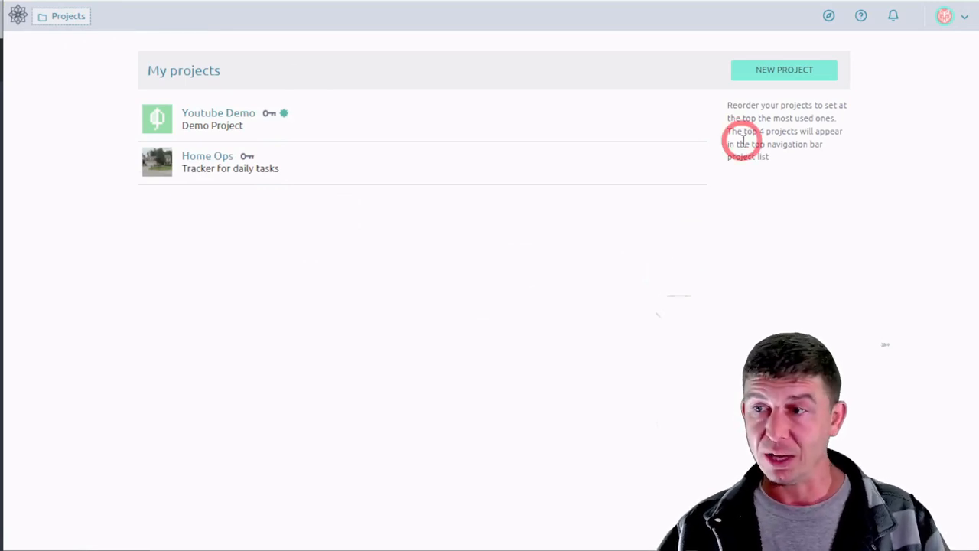
left_click(47, 21)
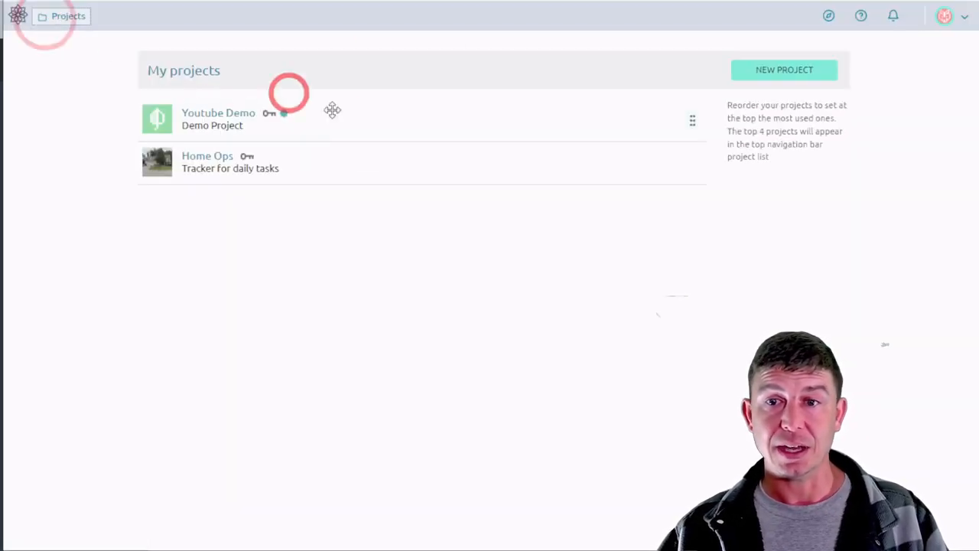
left_click(214, 112)
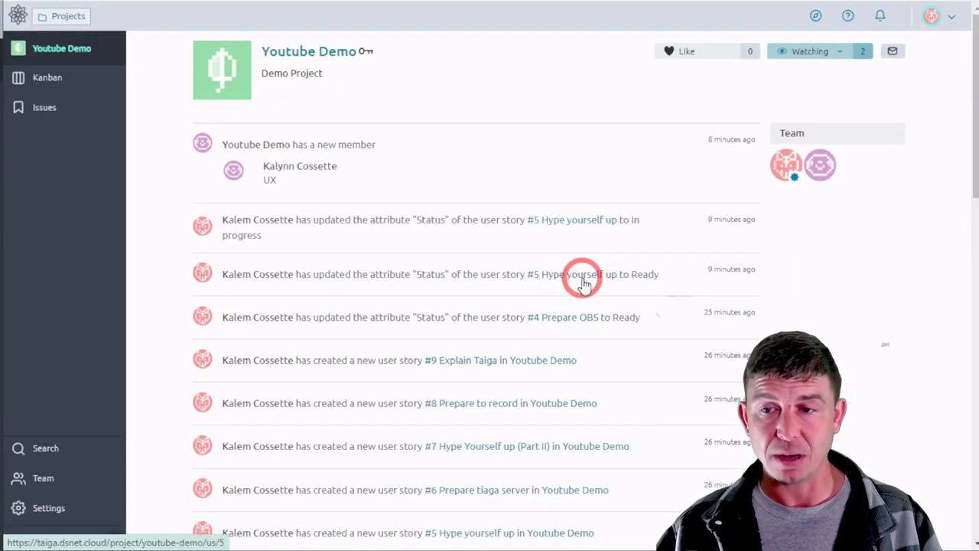
left_click(73, 87)
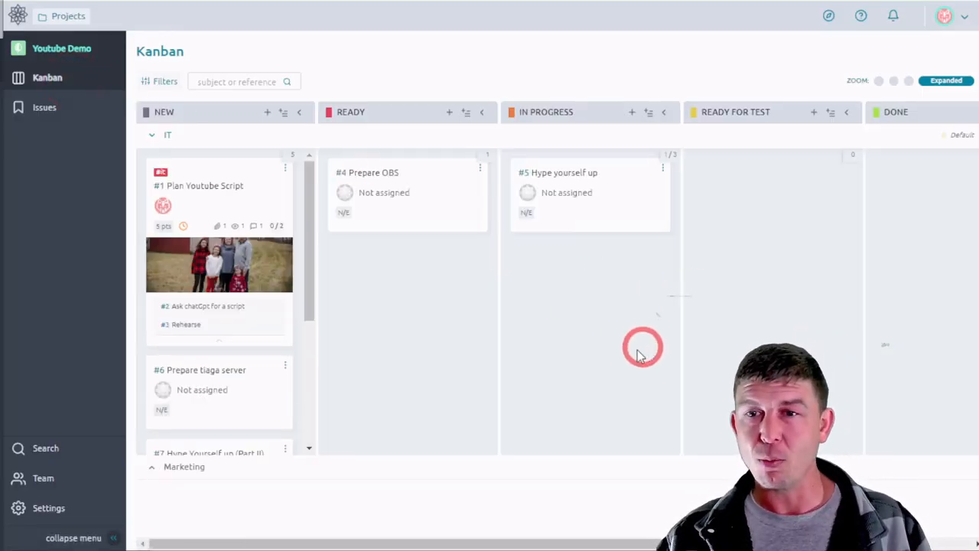
left_click_drag(540, 545, 638, 543)
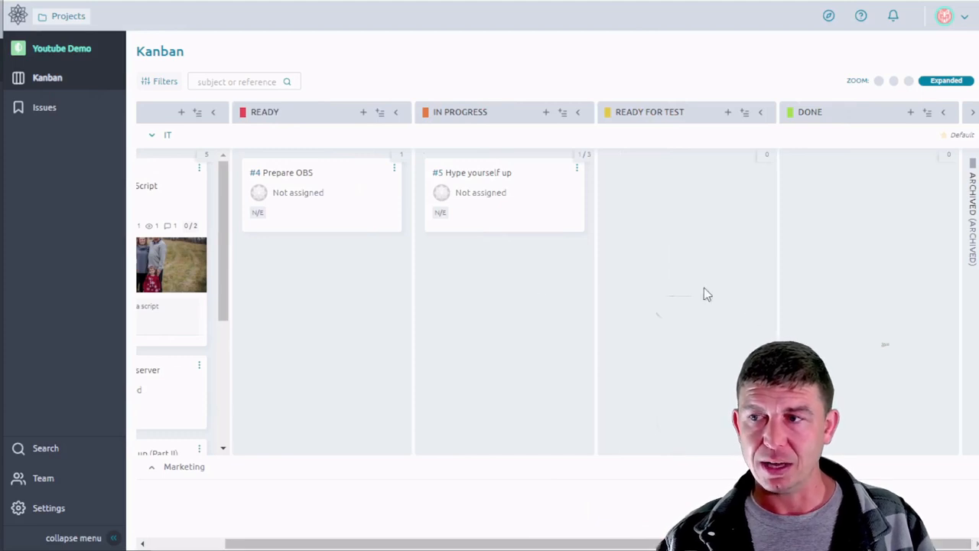
left_click_drag(528, 539, 376, 538)
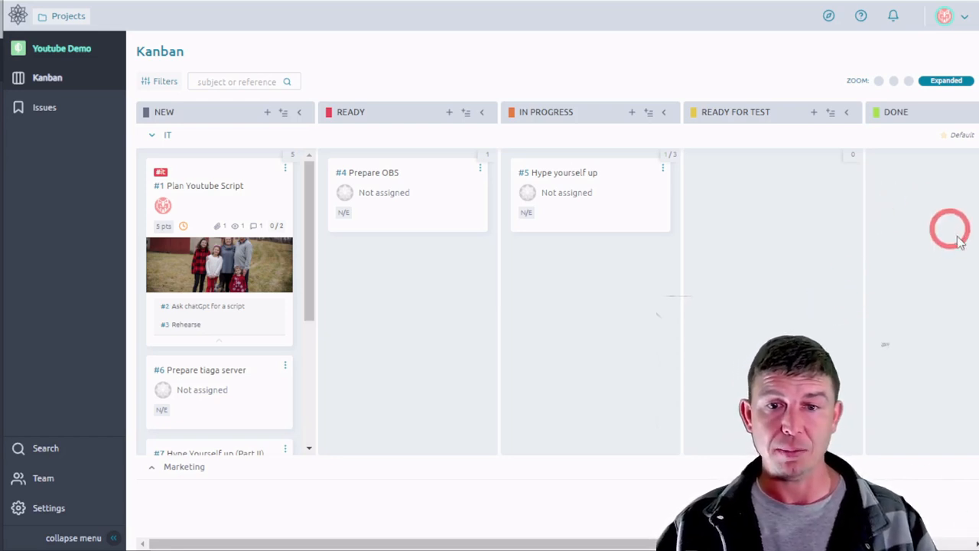
mouse_move(892, 26)
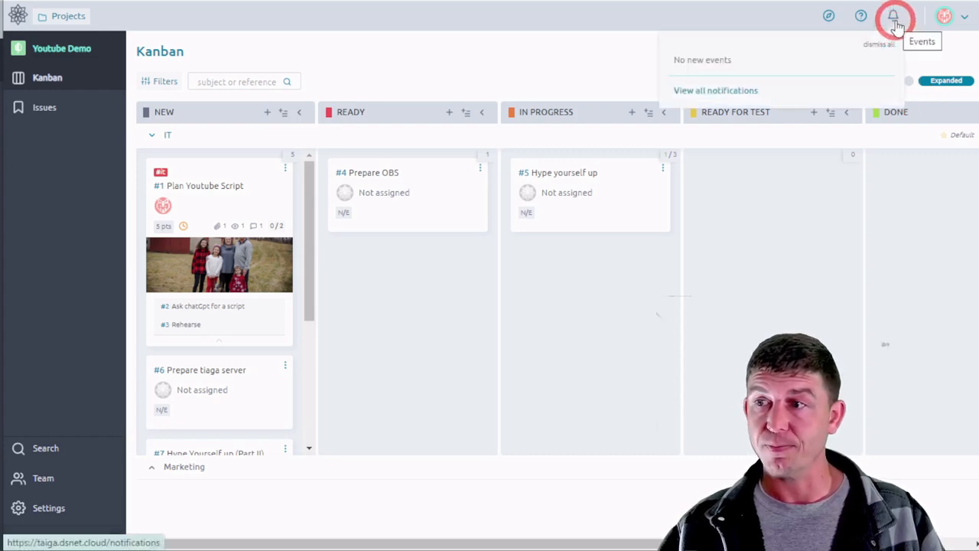
left_click(895, 22)
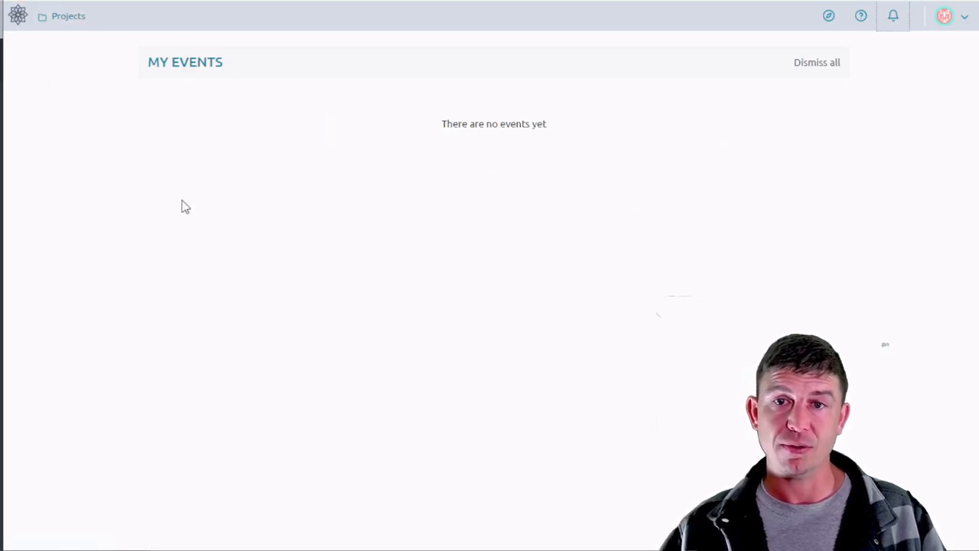
left_click(891, 17)
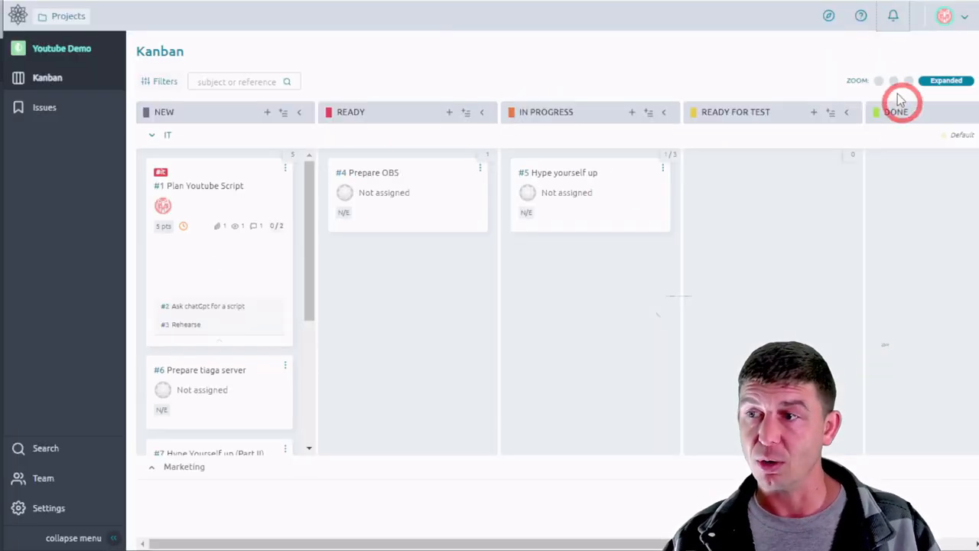
In profile start-page settings, set Youtube Demo's start page to Kanban.
left_click(939, 21)
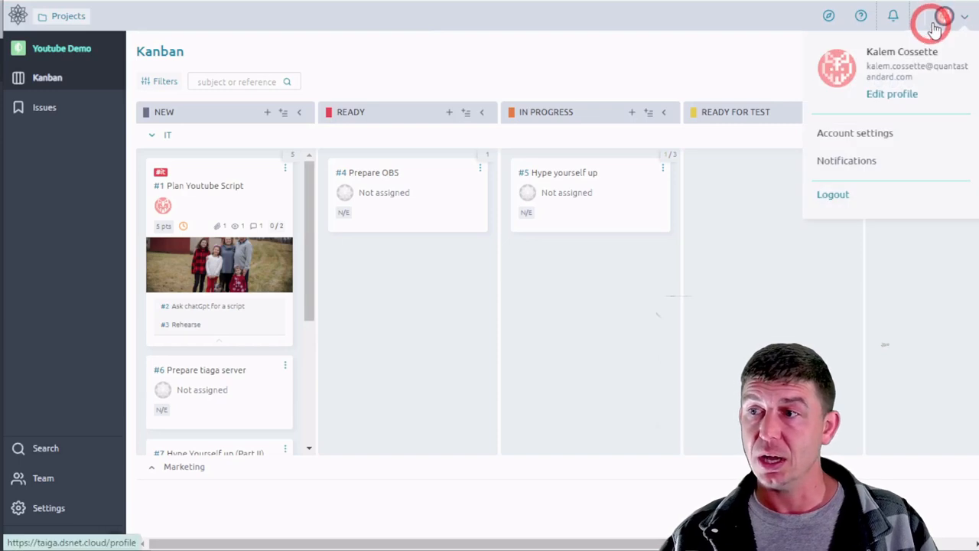
left_click(893, 97)
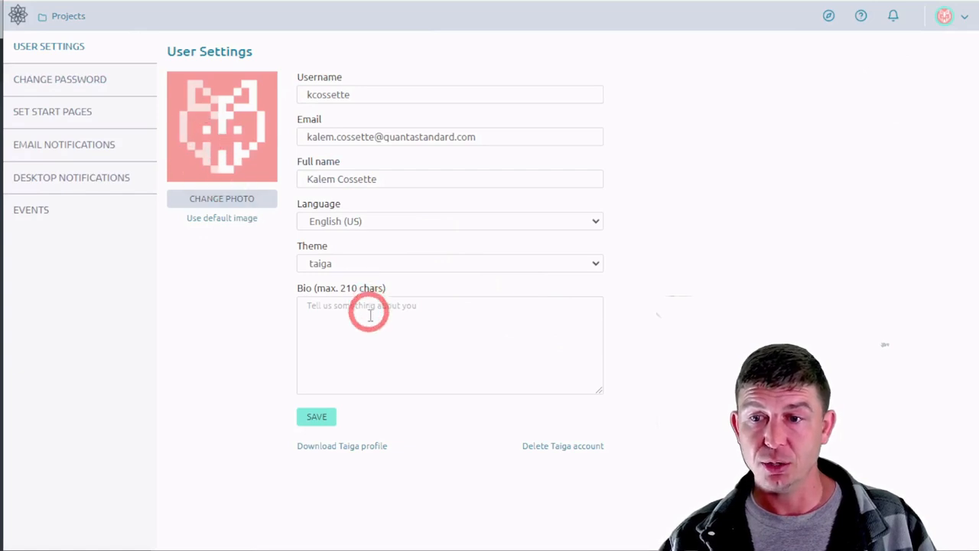
left_click(93, 108)
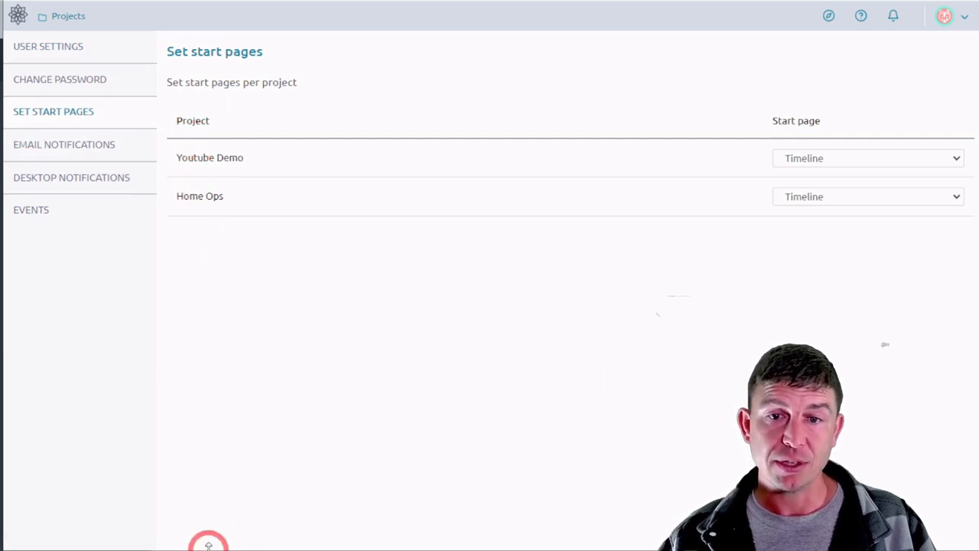
left_click(806, 158)
left_click(807, 186)
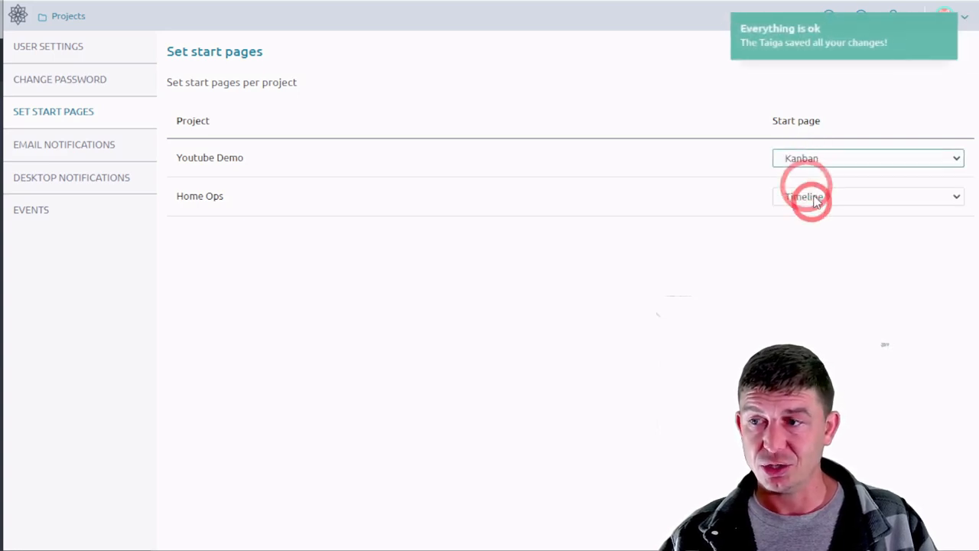
Set Home Ops' start page to Kanban, then reopen Youtube Demo from My projects.
left_click(812, 198)
left_click(811, 235)
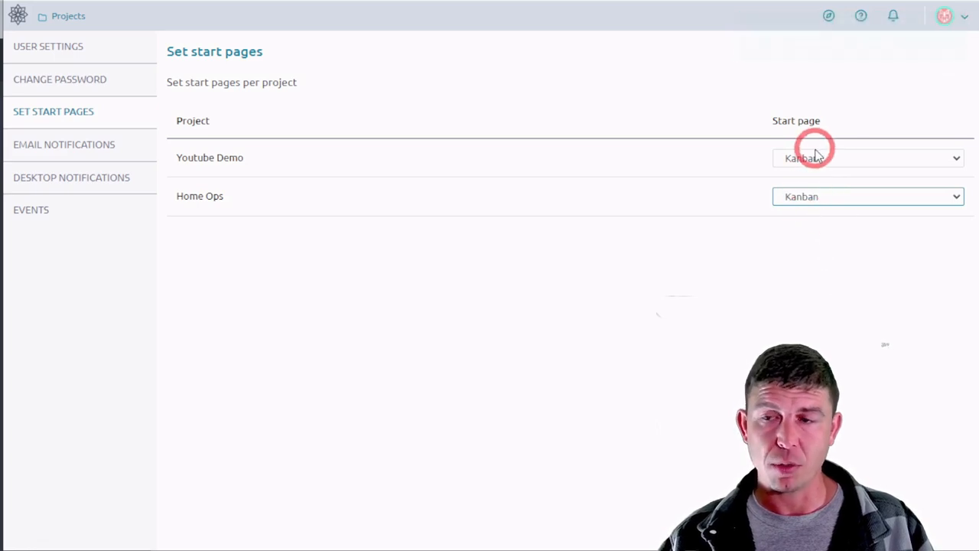
left_click(40, 17)
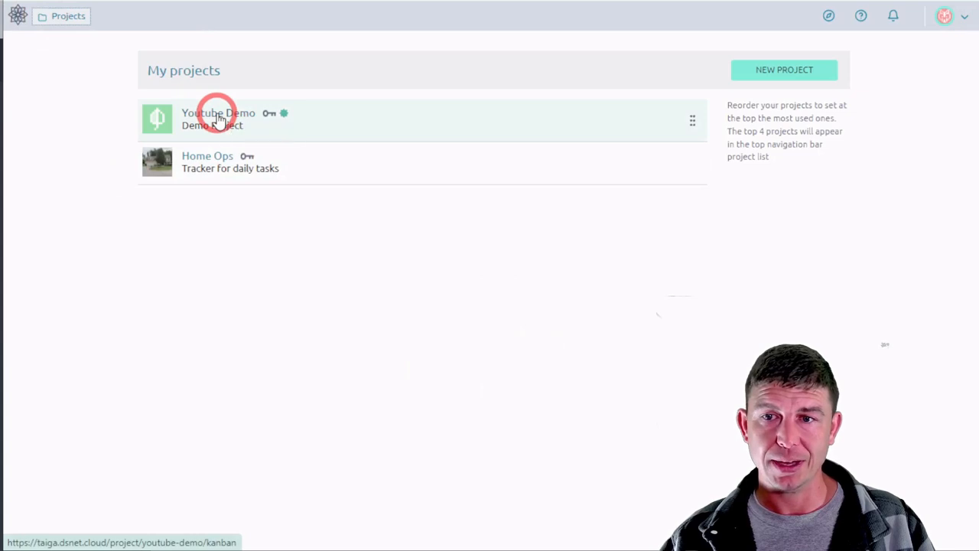
left_click(218, 116)
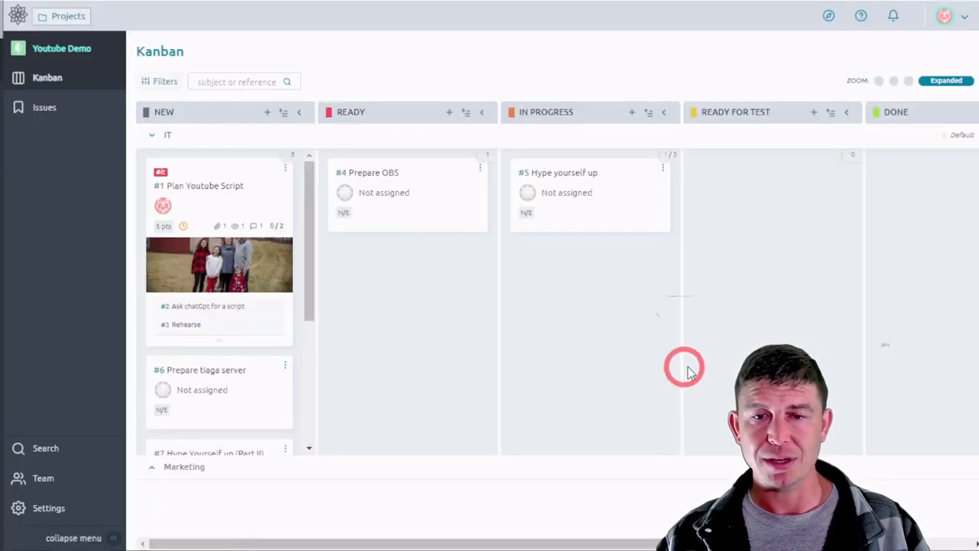